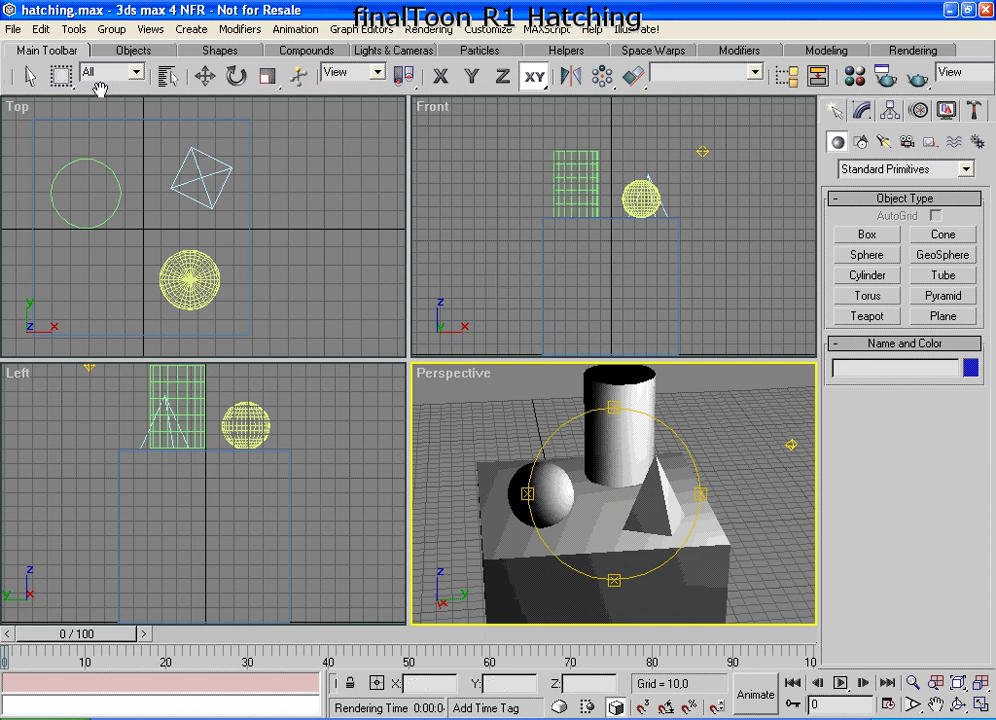
- Activate the object selection tool and open the Material Editor
drag(100, 90, 238, 90)
click(168, 76)
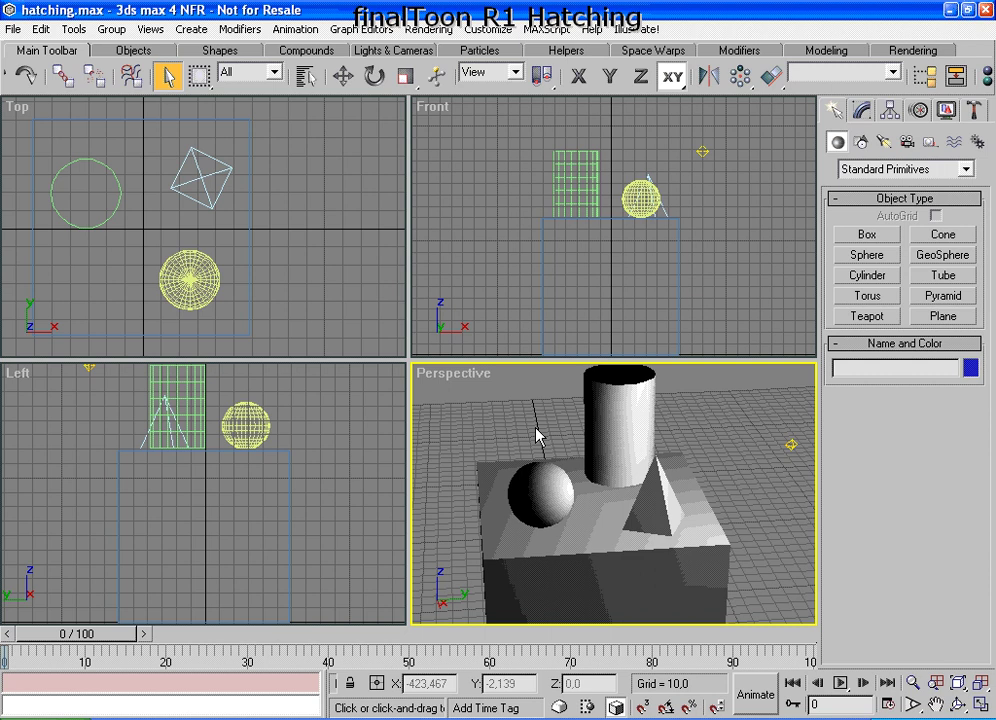
drag(851, 71, 768, 90)
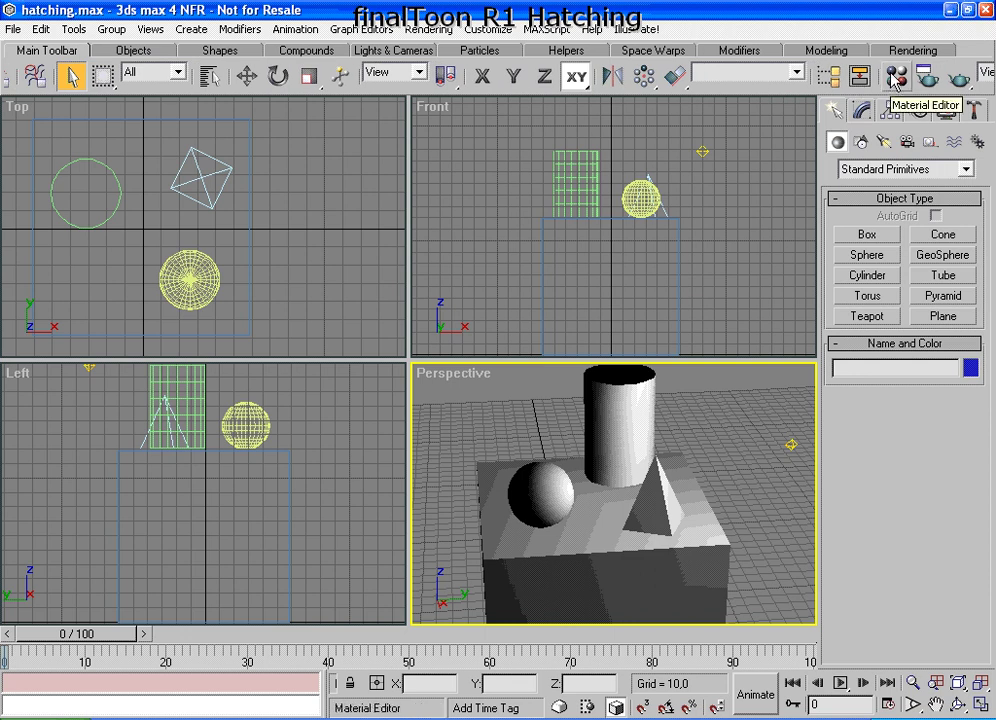
click(895, 77)
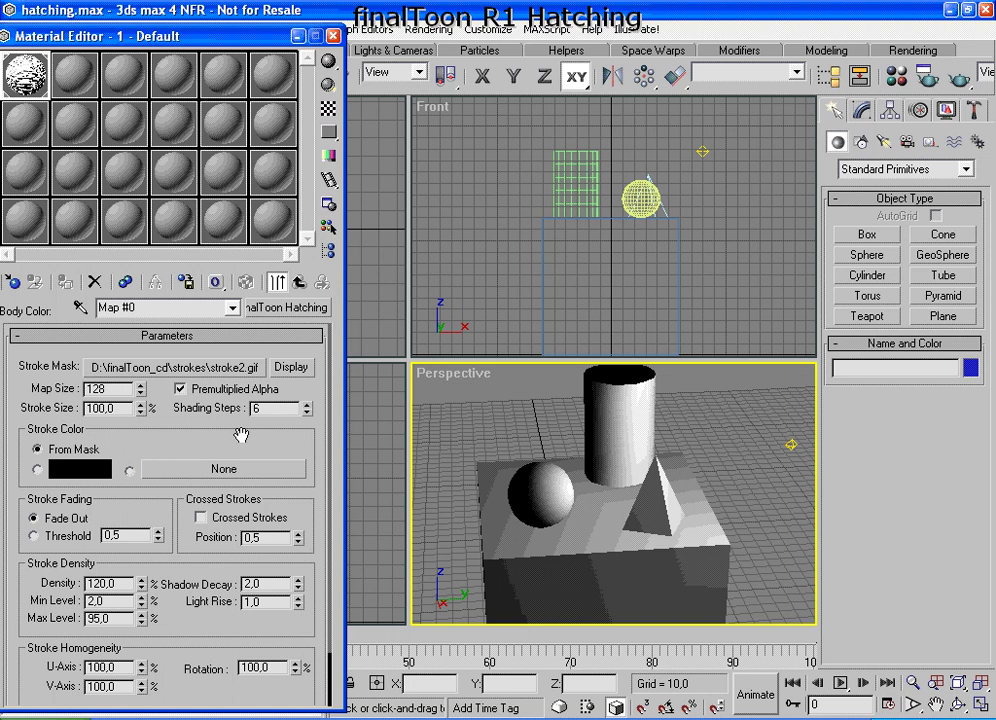
- Go up from the finalToon Hatching map to its parent 1 - Default material and show the finalToon shader parameters
click(298, 282)
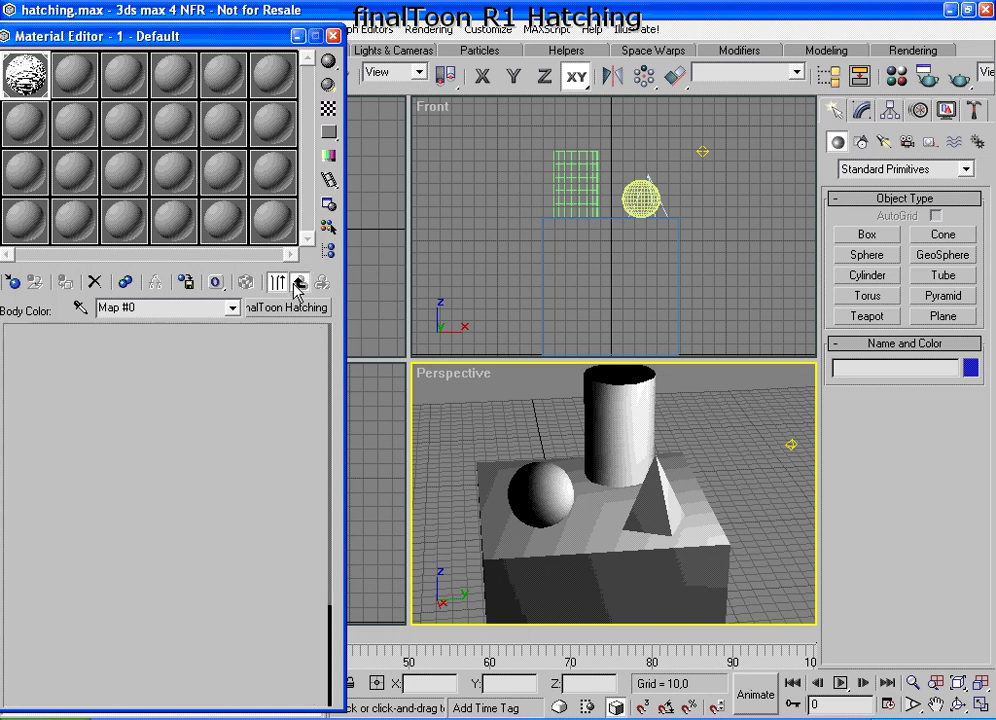
click(187, 406)
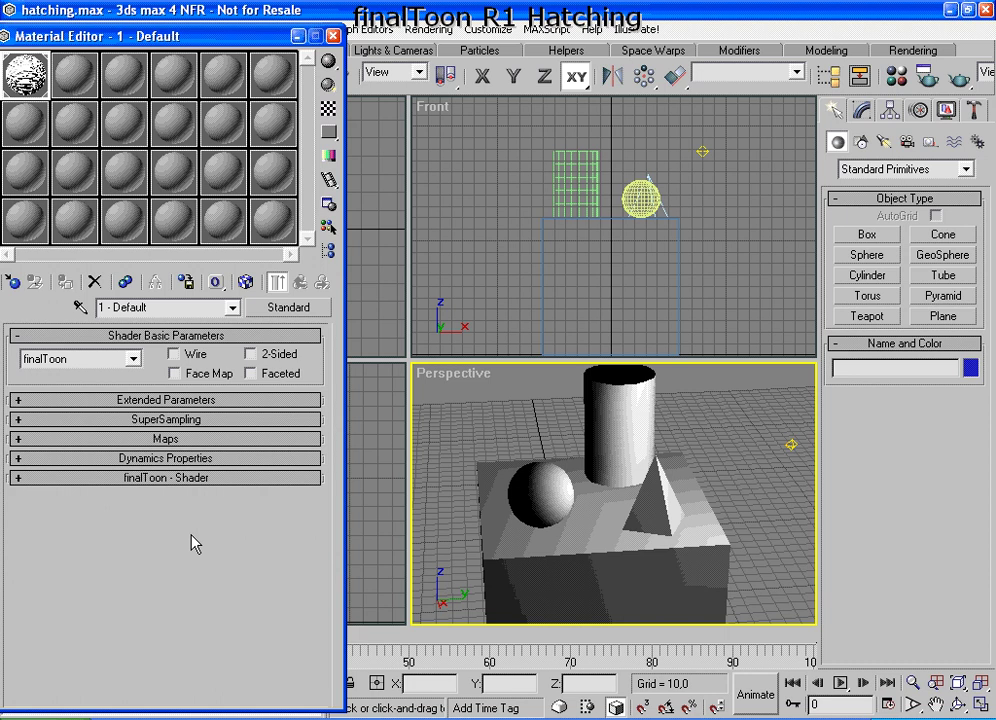
mouse_move(287, 272)
mouse_down()
mouse_move(249, 276)
mouse_move(340, 352)
mouse_move(303, 283)
mouse_up()
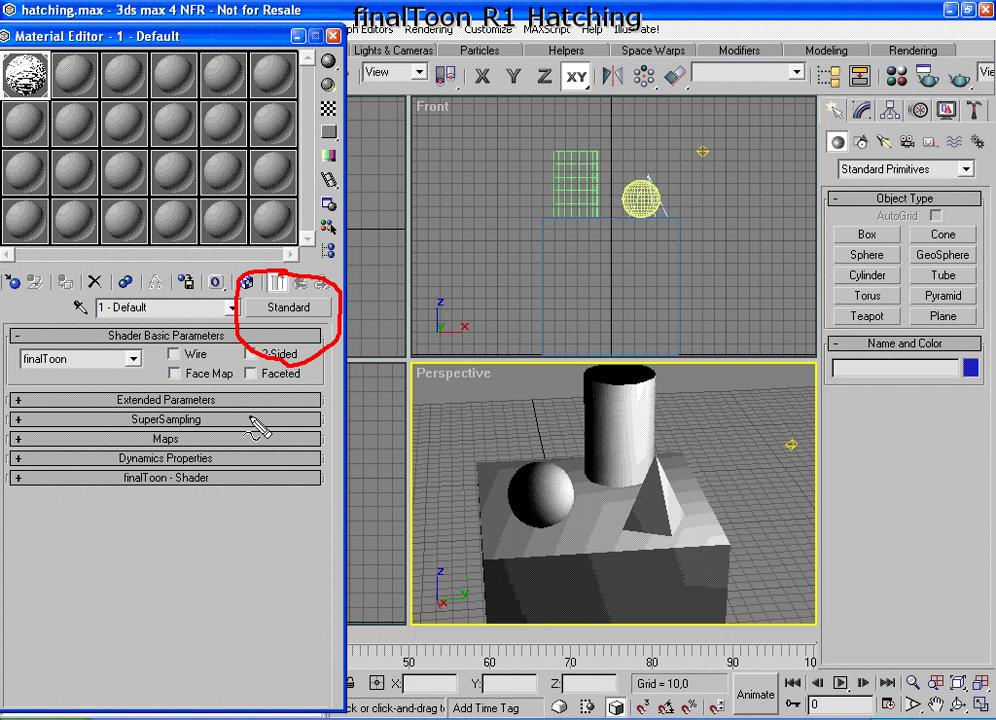
key(Escape)
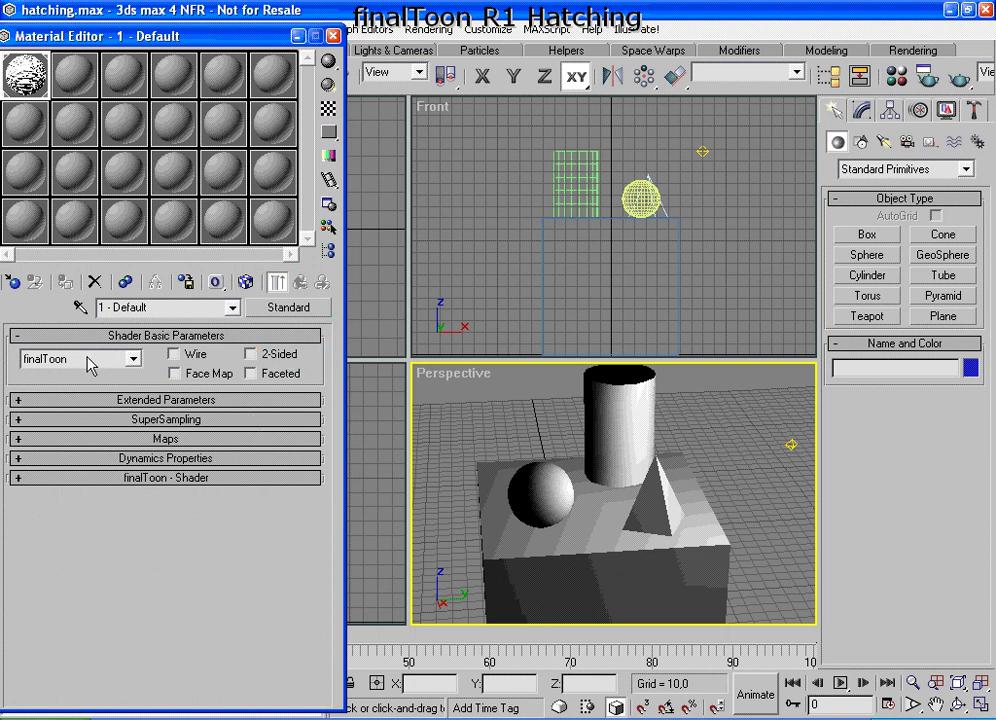
click(102, 478)
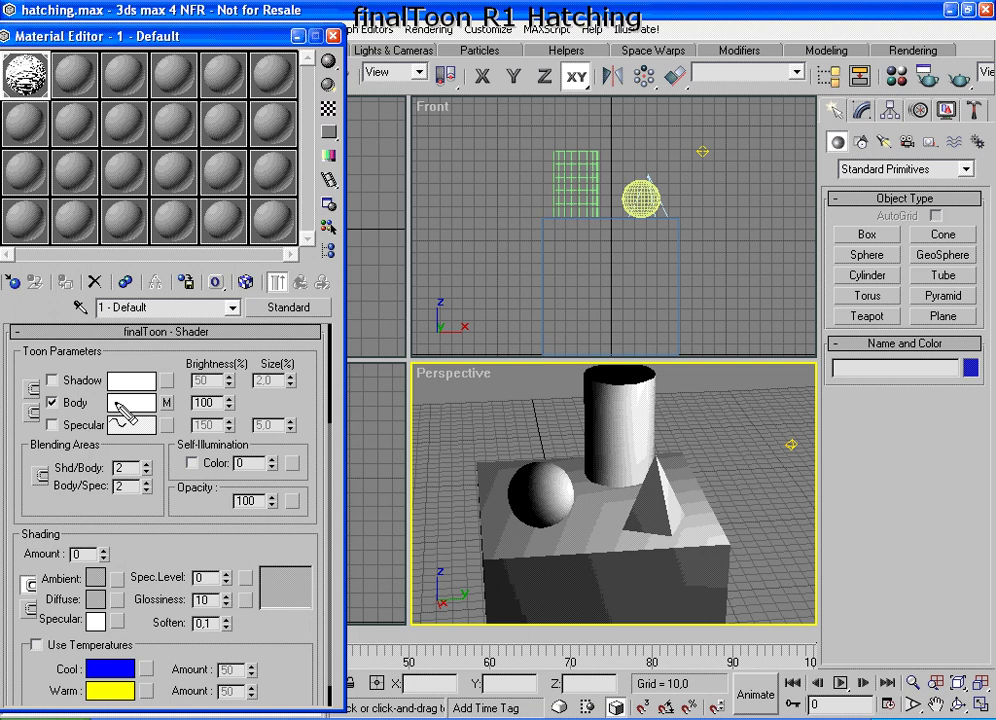
mouse_move(185, 393)
mouse_down()
mouse_move(20, 401)
mouse_move(45, 425)
mouse_move(182, 398)
mouse_up()
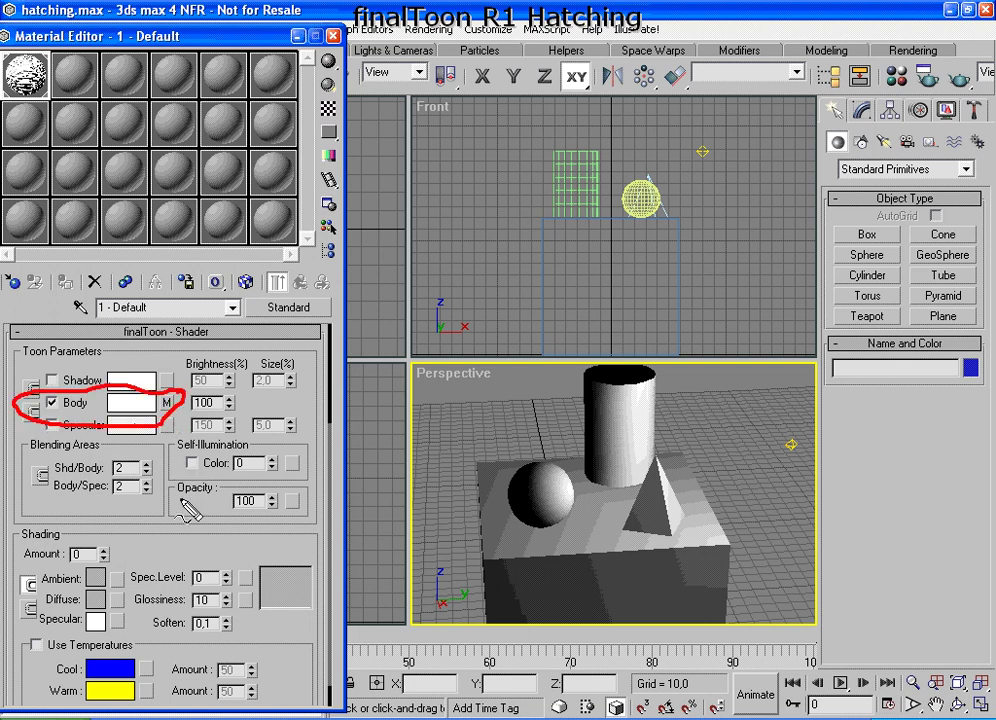
key(Escape)
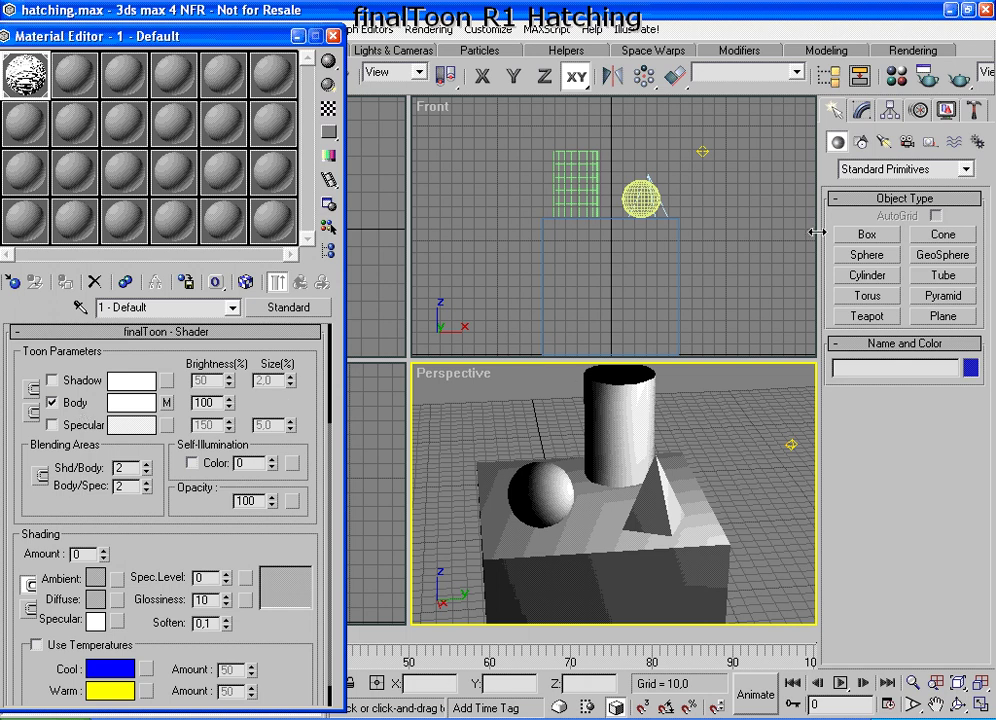
- Render the Perspective view to examine the hatching on the shaded side of the cylinder and in the cast shadows
click(957, 78)
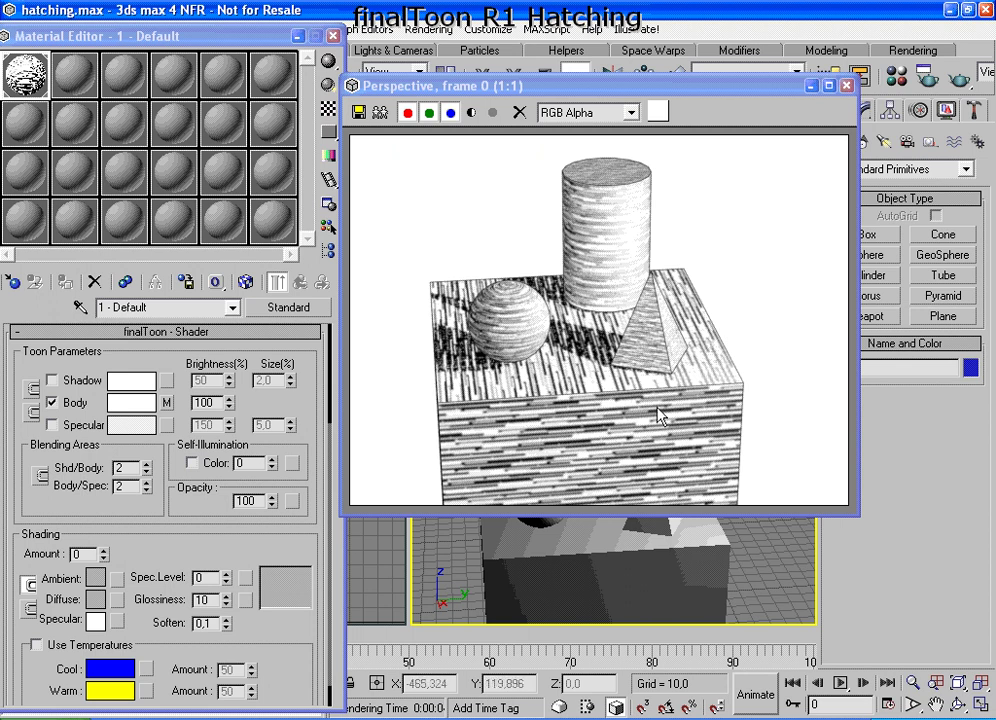
mouse_move(590, 162)
mouse_down()
mouse_move(570, 178)
mouse_move(557, 292)
mouse_move(596, 251)
mouse_move(584, 172)
mouse_up()
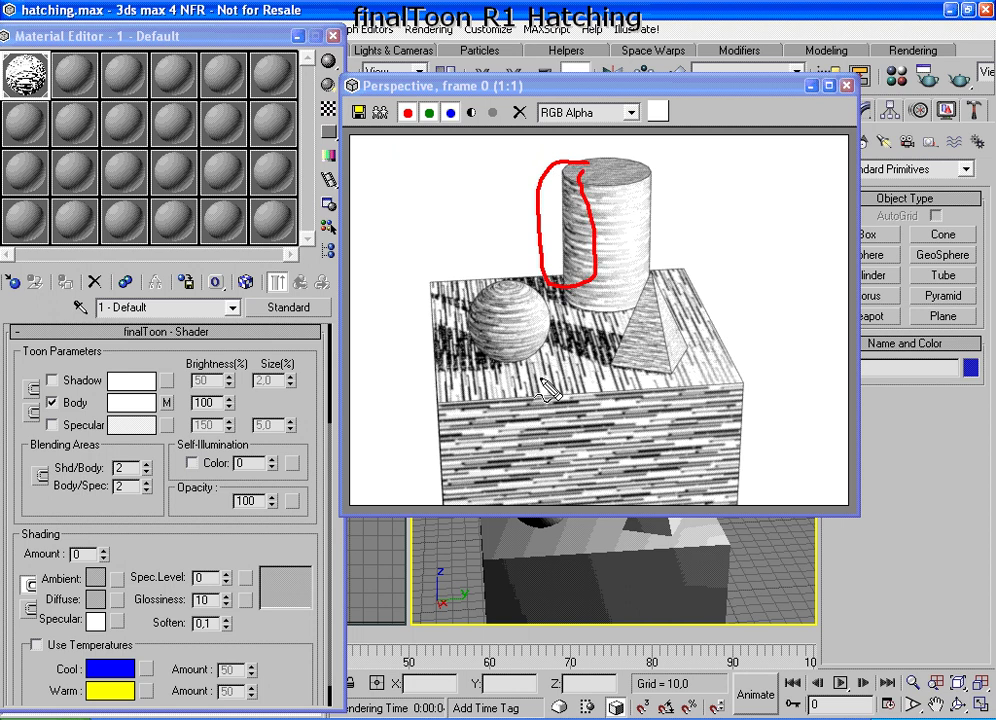
mouse_move(613, 338)
mouse_down()
mouse_move(565, 330)
mouse_move(594, 360)
mouse_up()
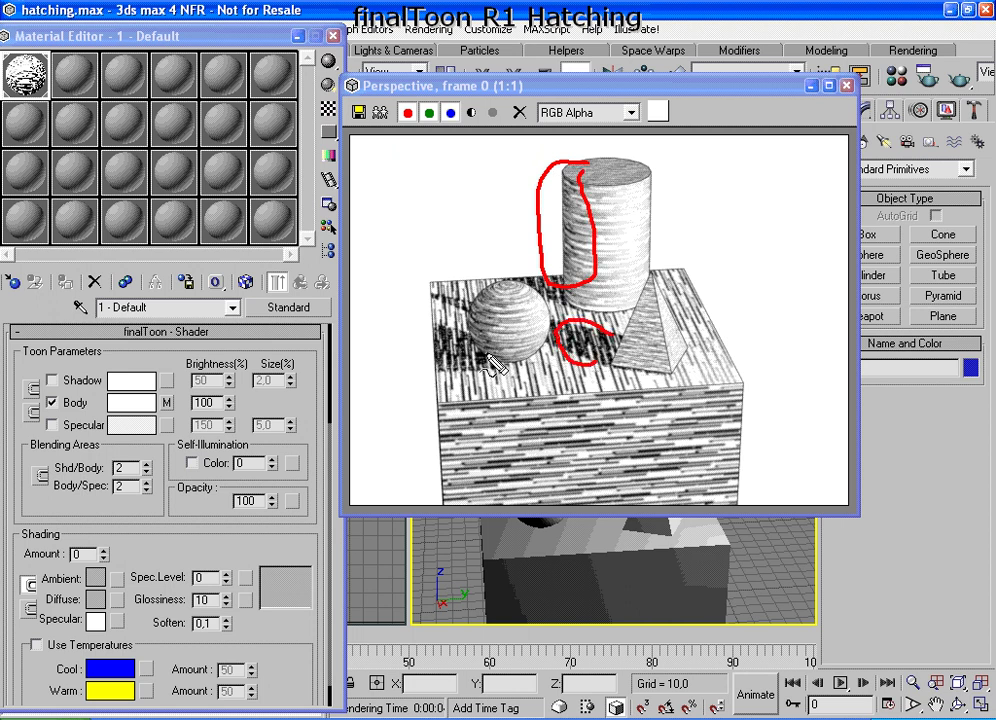
mouse_move(497, 302)
mouse_down()
mouse_move(445, 348)
mouse_move(476, 338)
mouse_up()
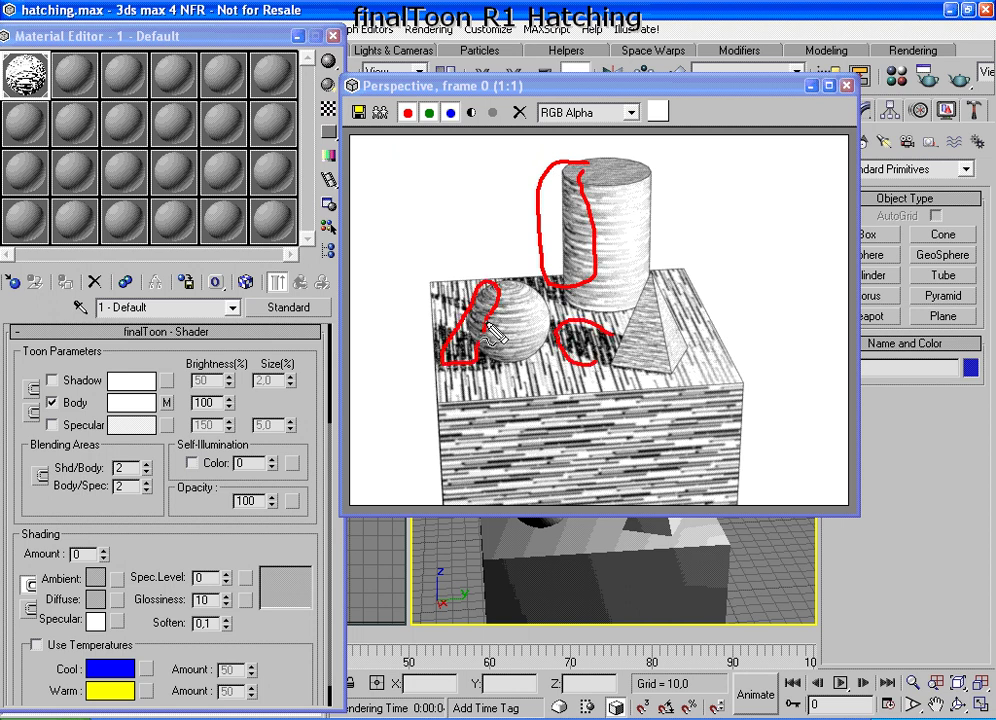
key(Escape)
- Enable the Shadow component in the material's Toon Parameters and render the Perspective view again
click(52, 380)
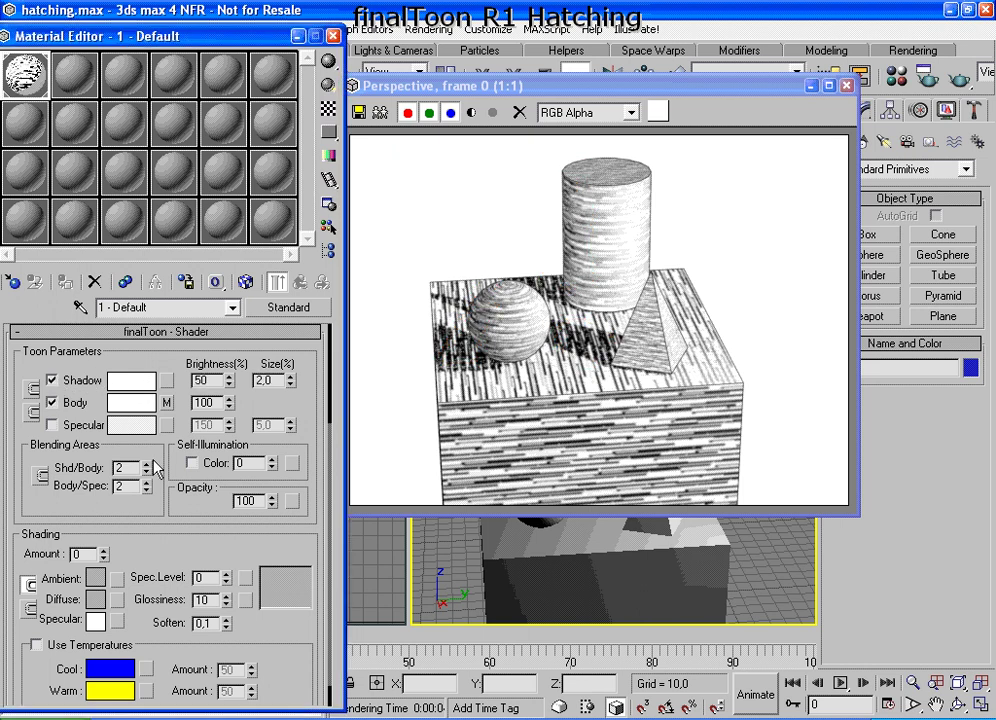
click(960, 80)
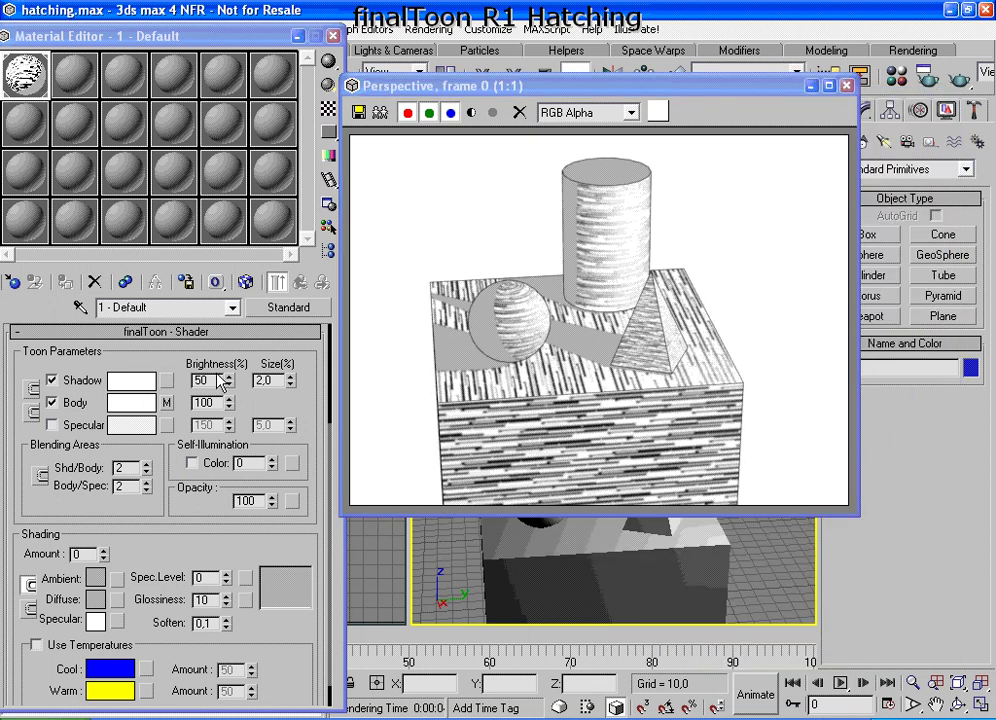
mouse_move(245, 366)
mouse_down()
mouse_move(184, 384)
mouse_move(240, 364)
mouse_up()
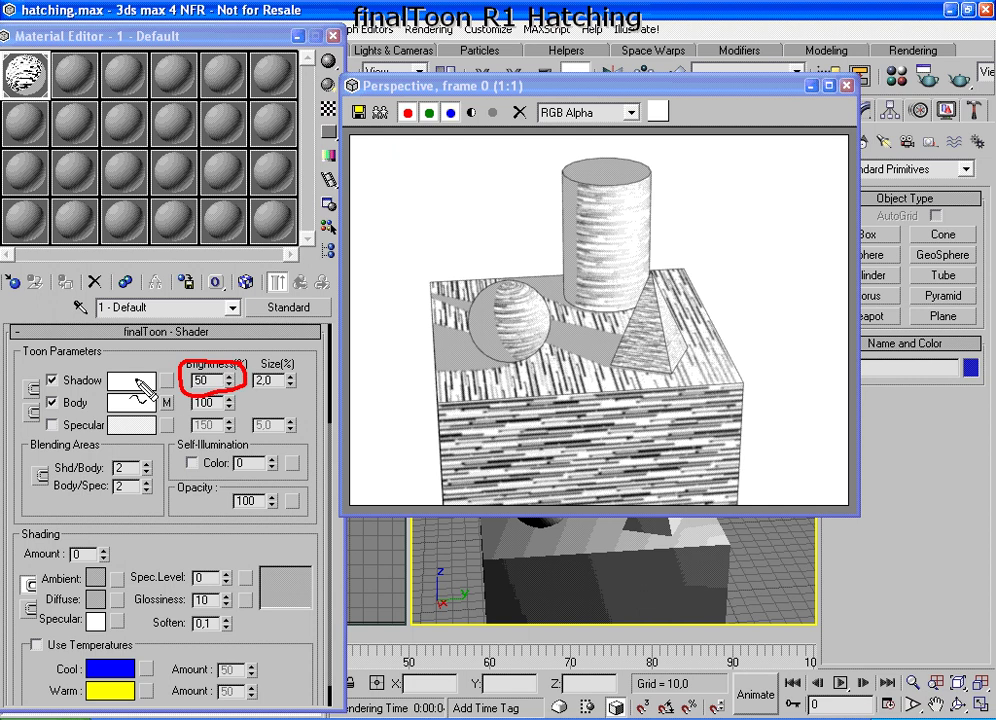
drag(124, 384, 137, 381)
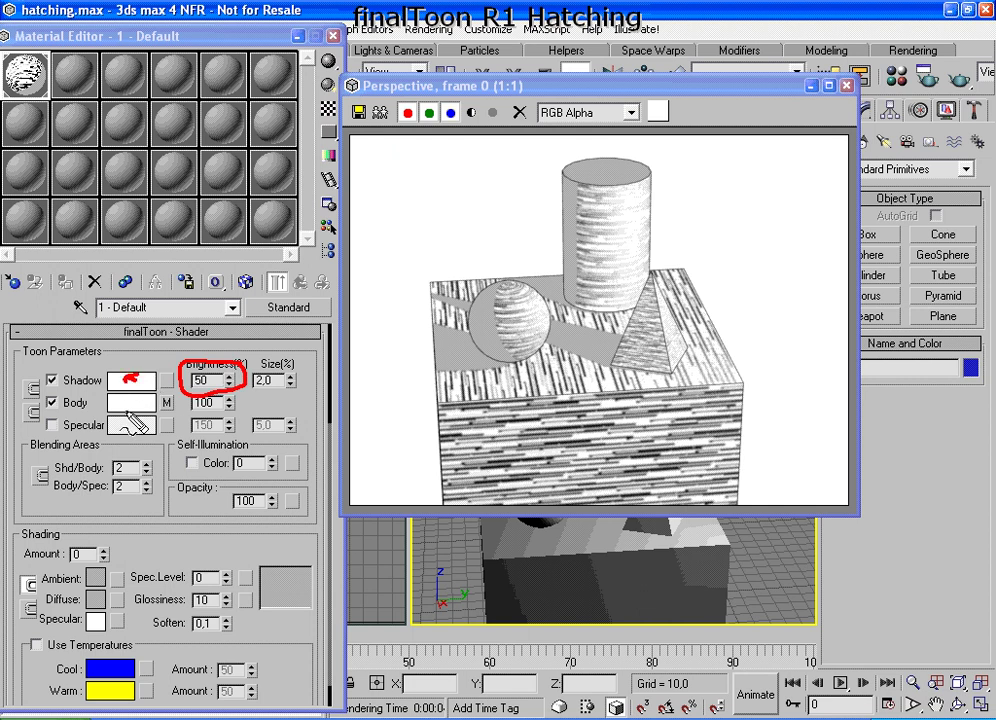
key(Escape)
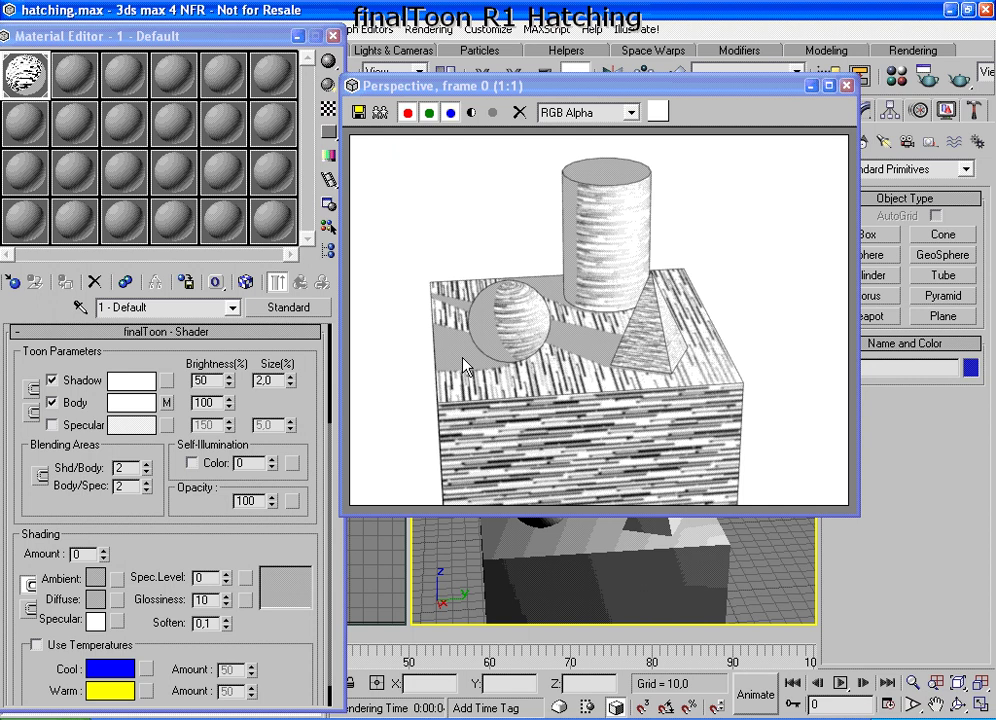
- Turn the Shadow component back off and re-render the Perspective view with only the Body component
double_click(266, 382)
click(52, 380)
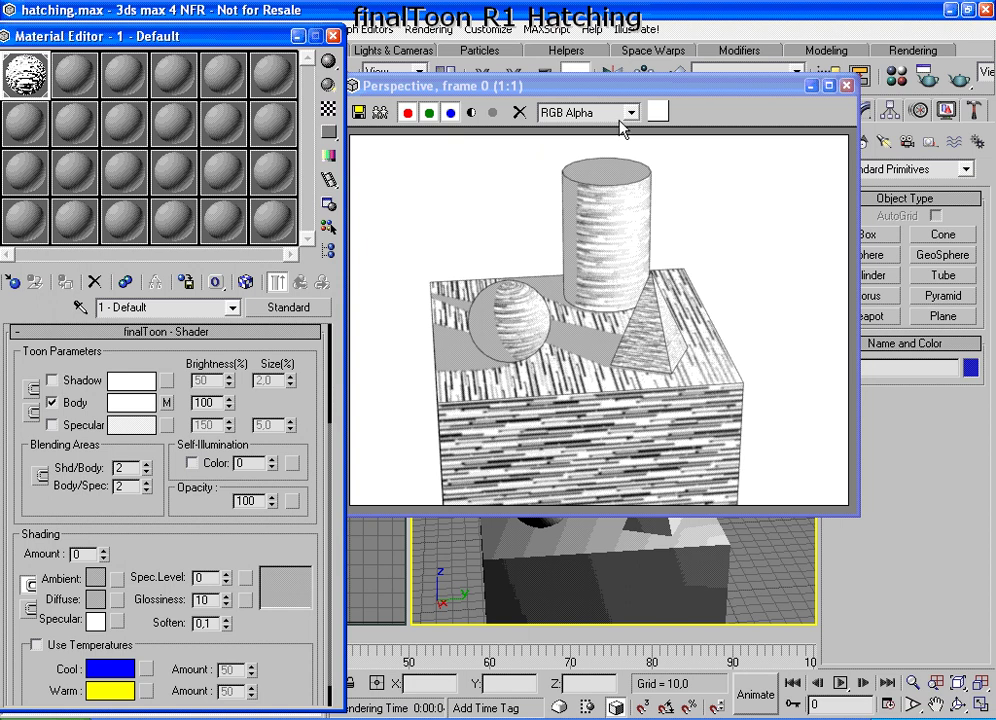
click(958, 80)
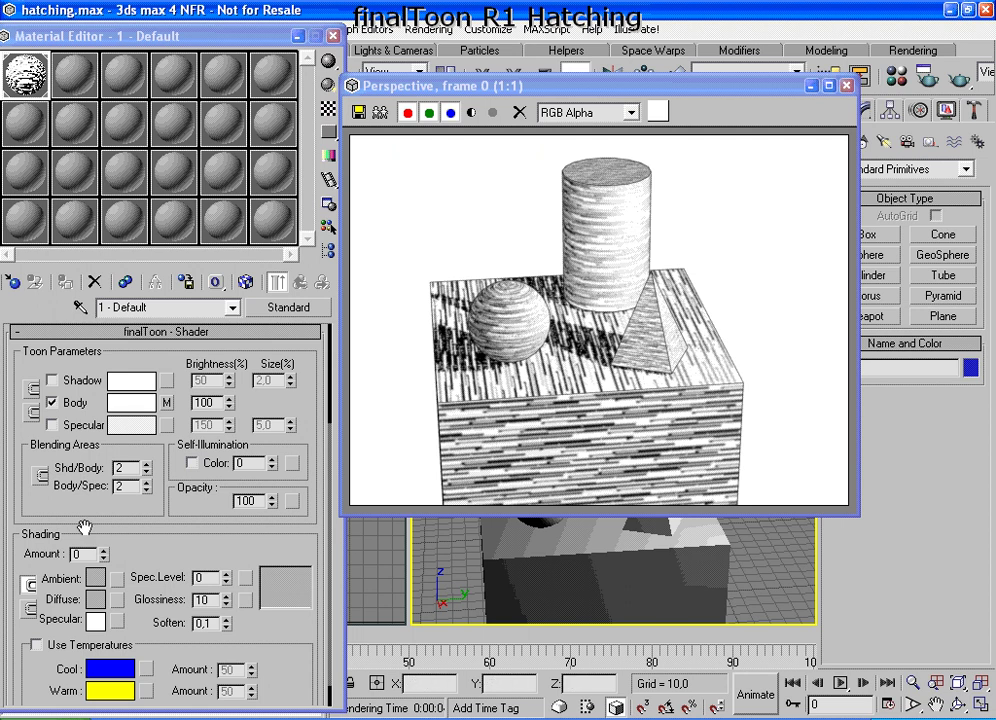
- Show the material's map channels and open the finalToon Hatching map assigned to Body Color
drag(173, 516, 174, 540)
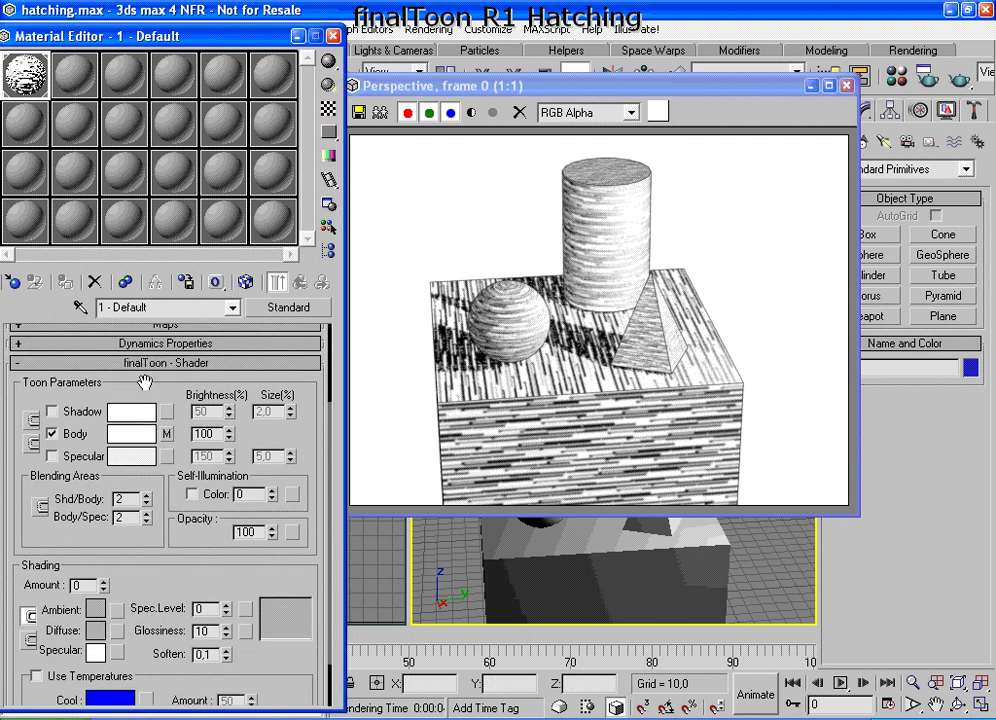
scroll(90, 410, down, 1)
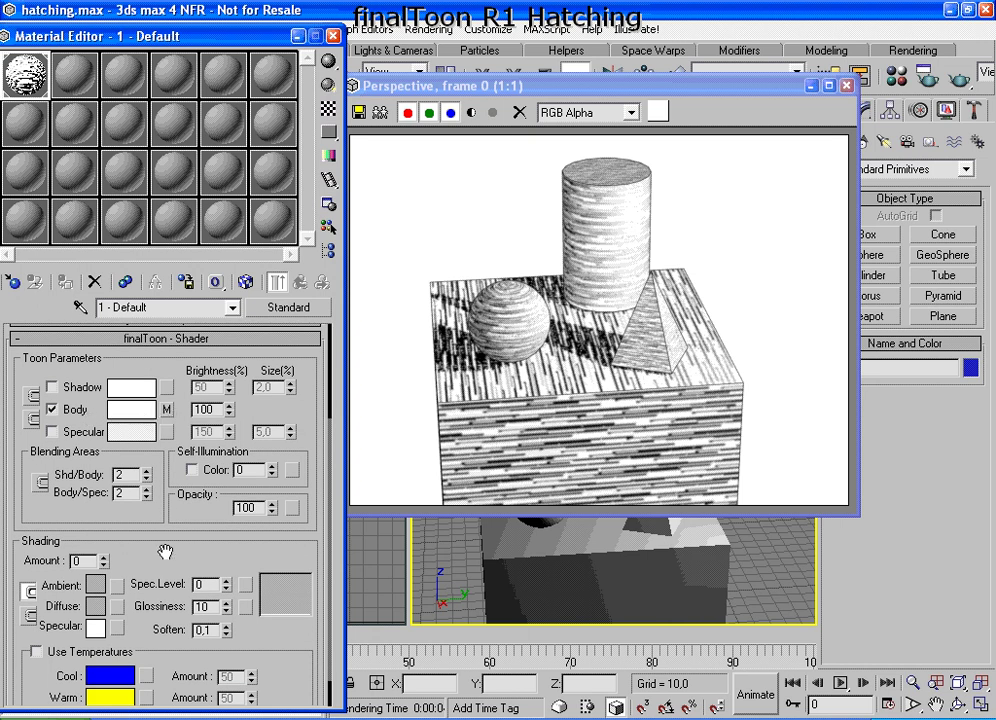
scroll(162, 480, down, 1)
mouse_move(172, 366)
mouse_down()
mouse_move(155, 366)
mouse_move(158, 388)
mouse_move(186, 386)
mouse_move(178, 366)
mouse_up()
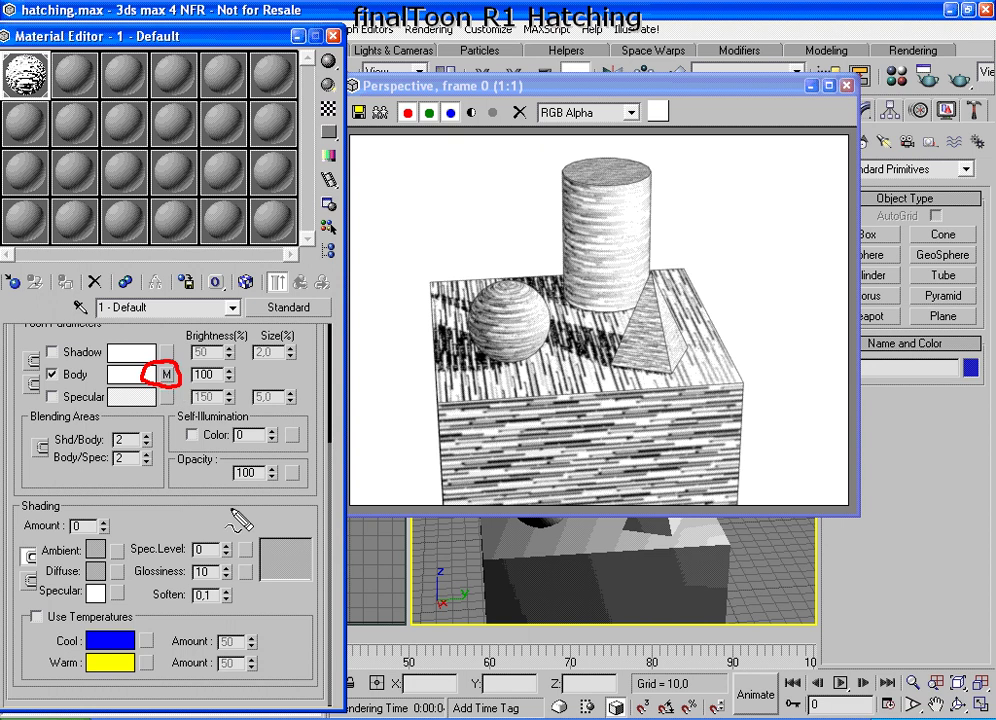
key(Escape)
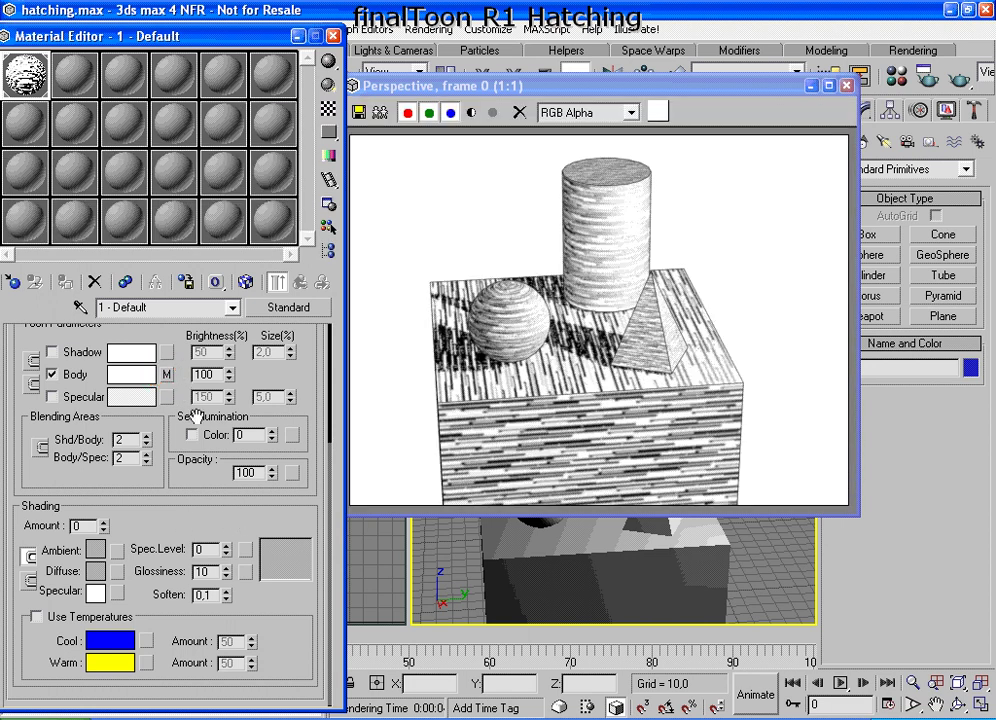
scroll(165, 398, up, 5)
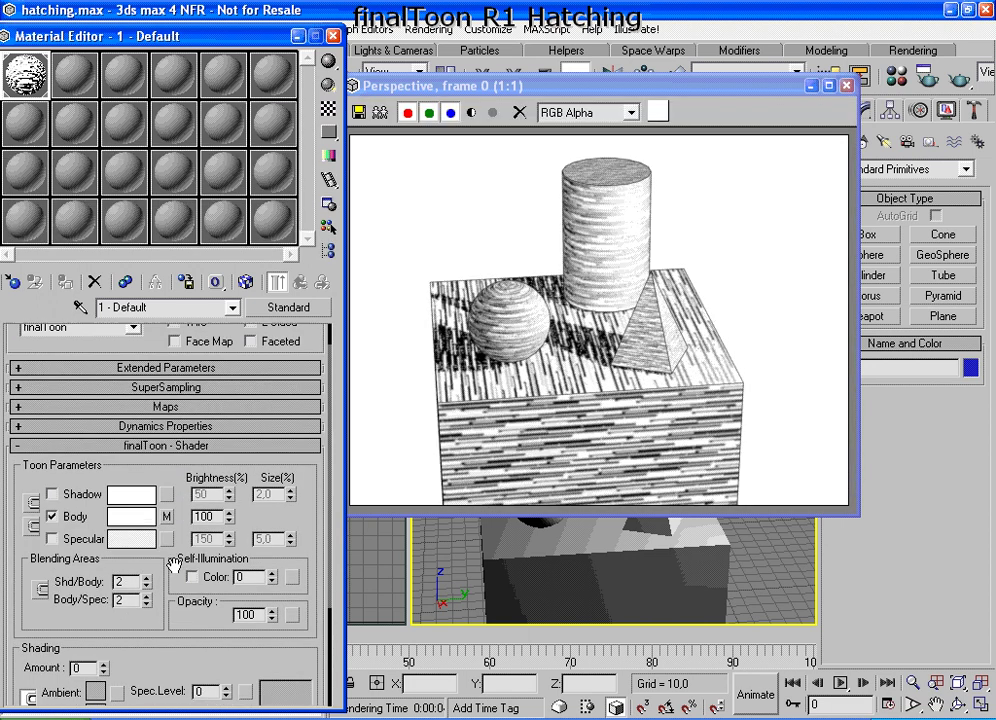
click(166, 407)
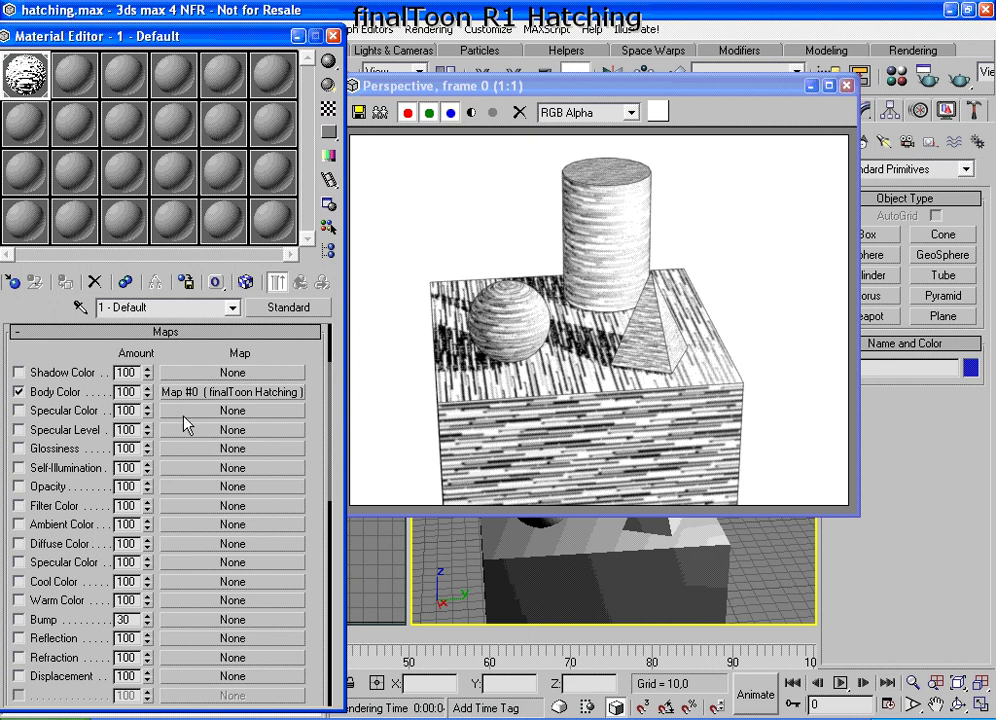
mouse_move(150, 412)
mouse_down()
mouse_move(290, 410)
mouse_move(304, 386)
mouse_move(158, 382)
mouse_up()
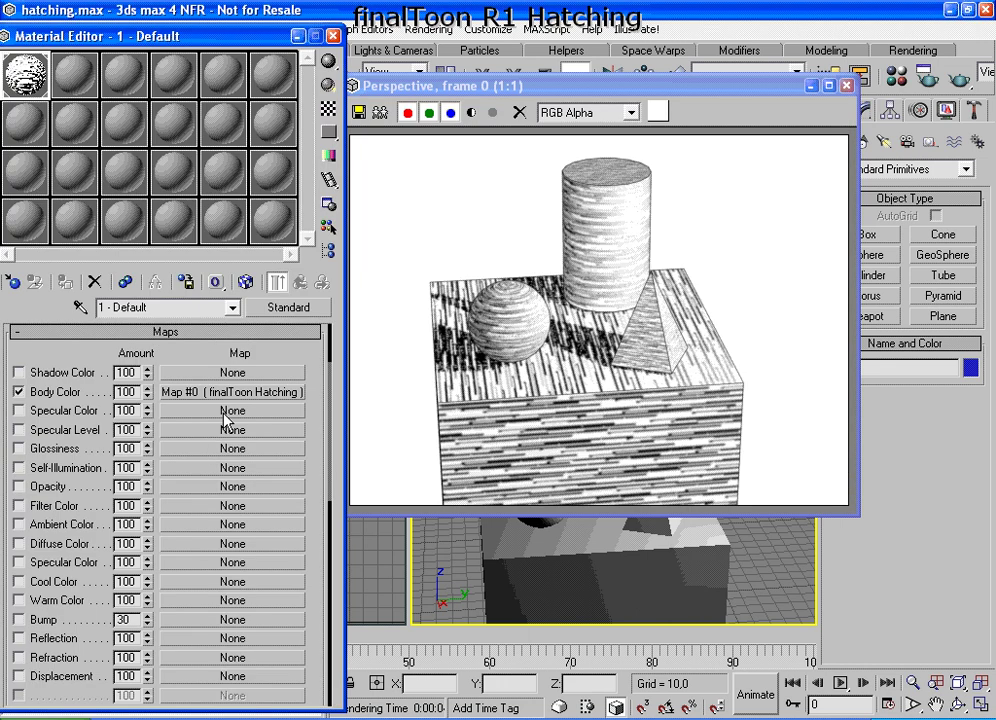
click(236, 392)
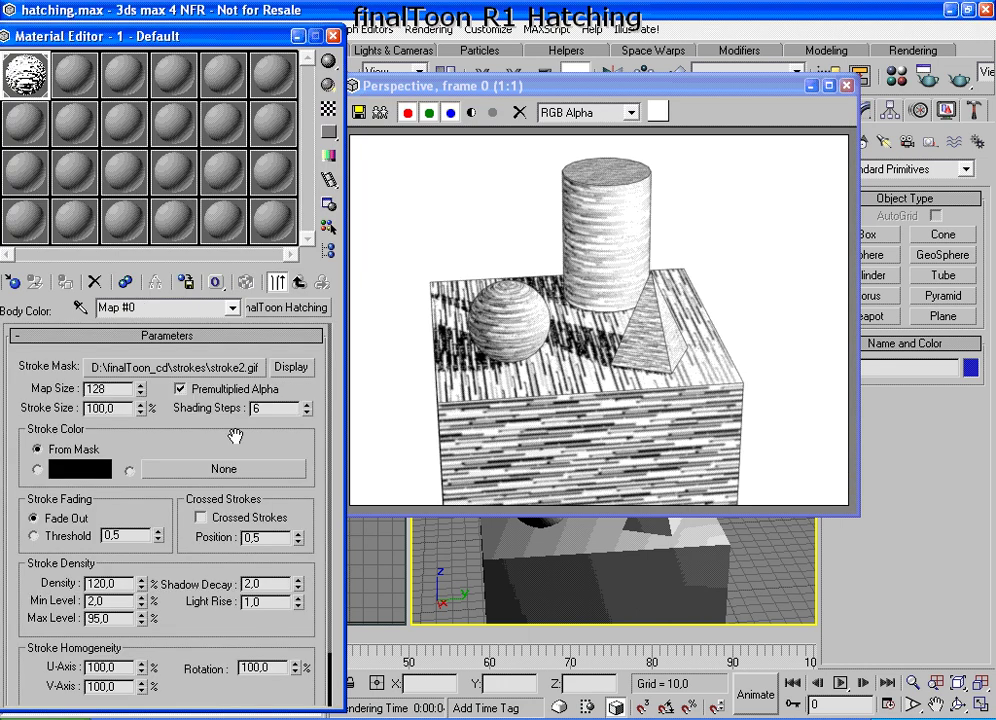
- Display the stroke2.gif stroke mask, magnify it to examine the stroke shape, and close its preview
scroll(230, 437, down, 1)
scroll(230, 437, up, 1)
mouse_move(108, 351)
mouse_down()
mouse_move(54, 360)
mouse_move(120, 394)
mouse_move(190, 396)
mouse_move(320, 378)
mouse_move(295, 357)
mouse_up()
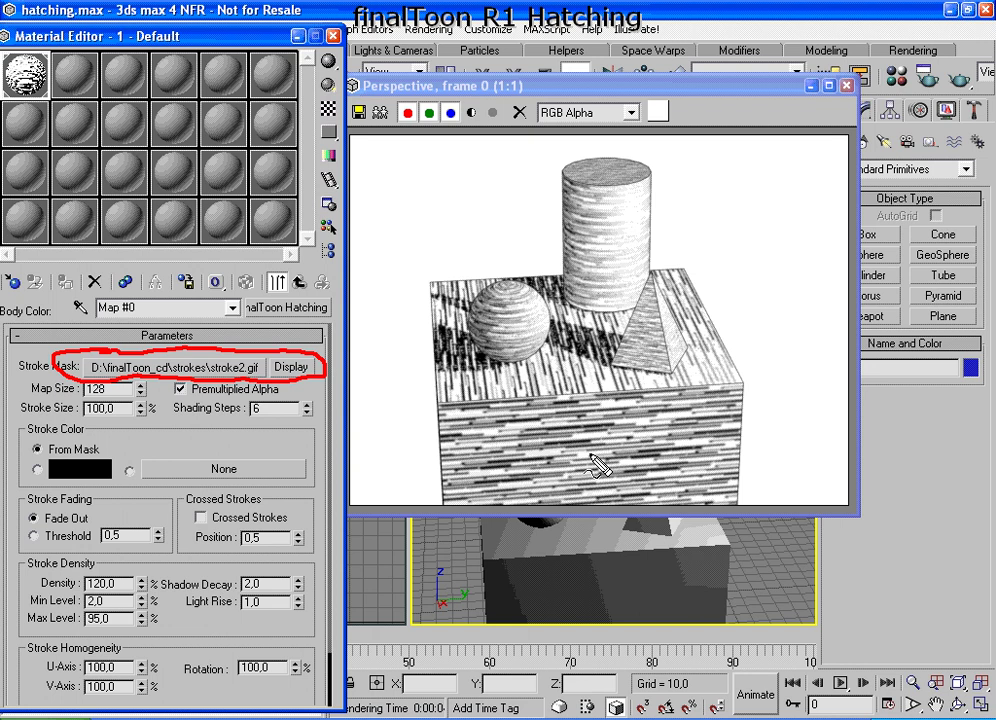
key(F9)
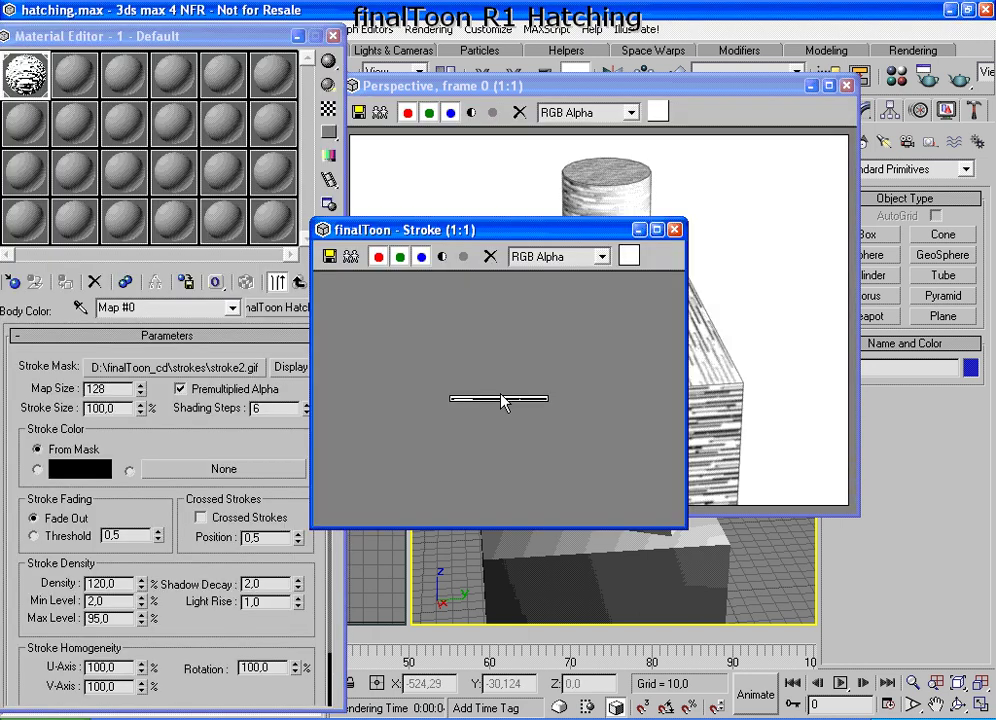
scroll(500, 402, up, 2)
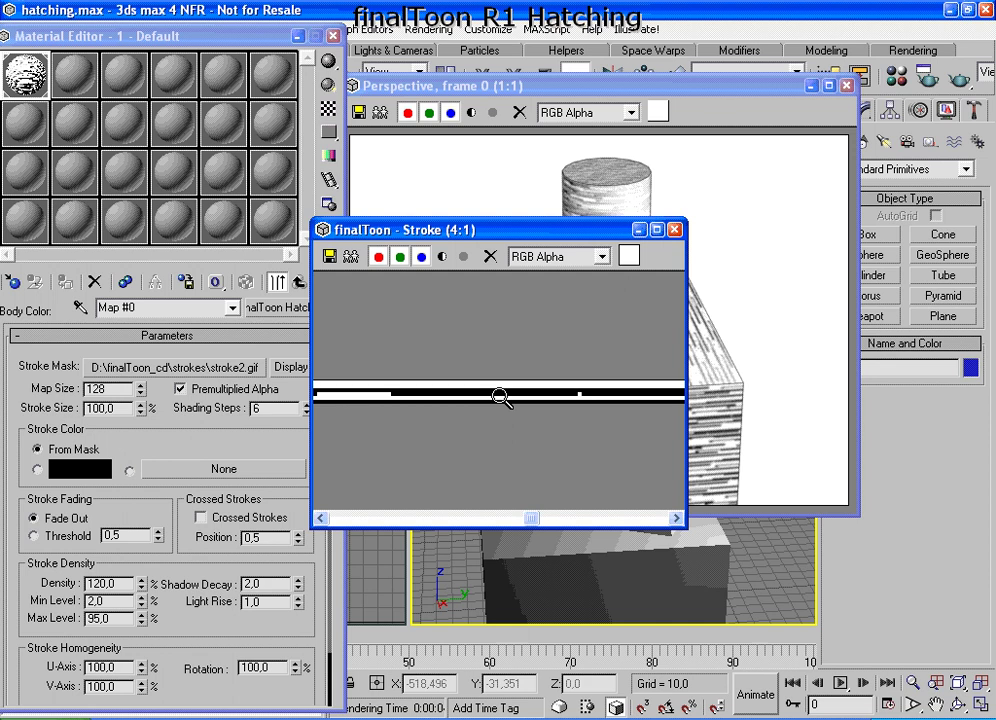
scroll(523, 395, down, 1)
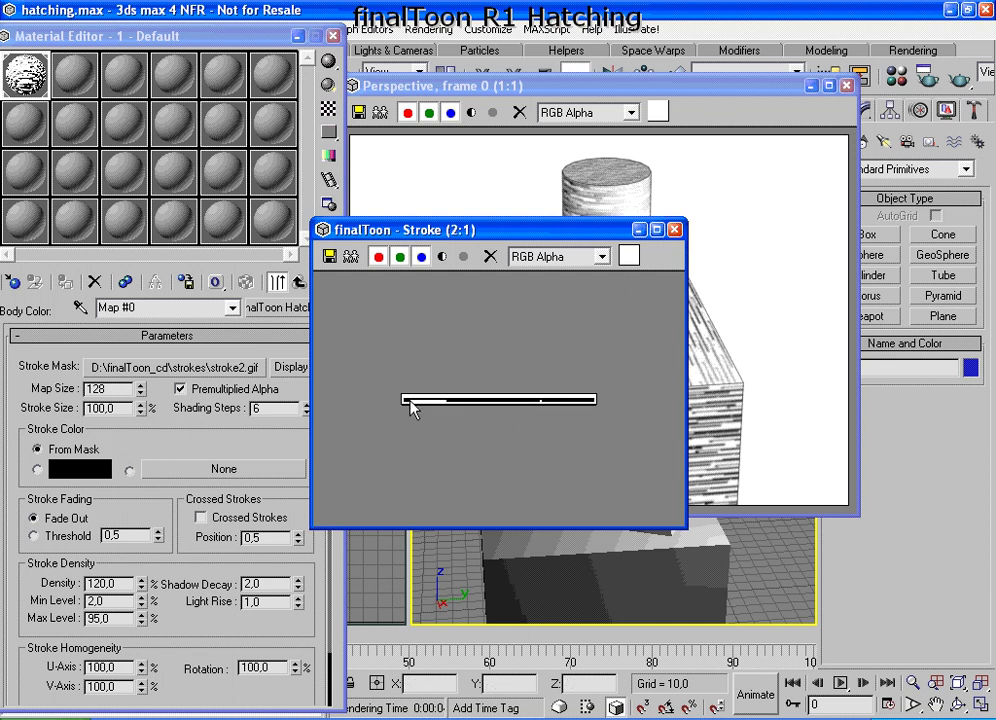
click(675, 230)
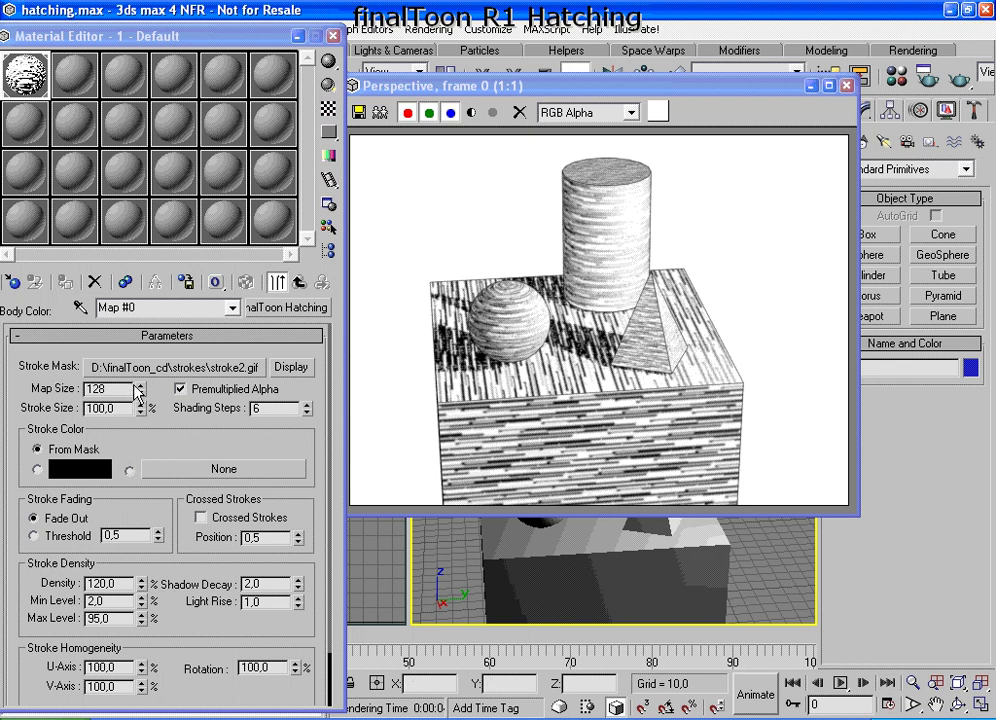
mouse_move(158, 370)
mouse_down()
mouse_move(50, 372)
mouse_move(22, 390)
mouse_move(160, 397)
mouse_up()
mouse_move(138, 391)
mouse_down()
mouse_move(156, 395)
mouse_move(162, 414)
mouse_move(128, 412)
mouse_move(140, 421)
mouse_up()
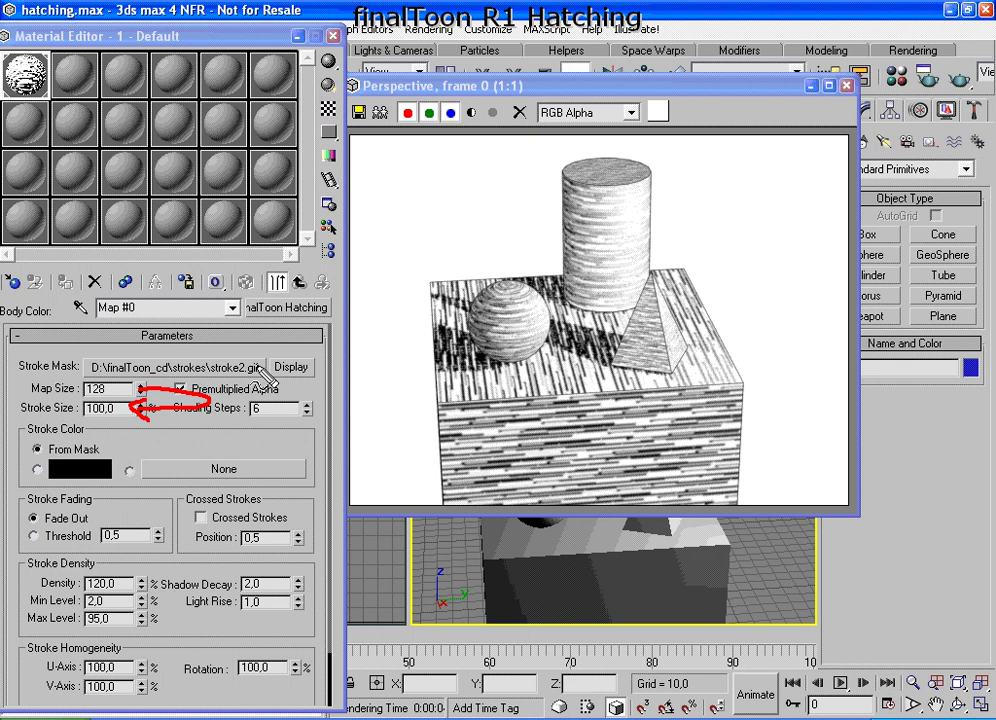
mouse_move(268, 363)
mouse_down()
mouse_move(292, 374)
mouse_move(132, 409)
mouse_up()
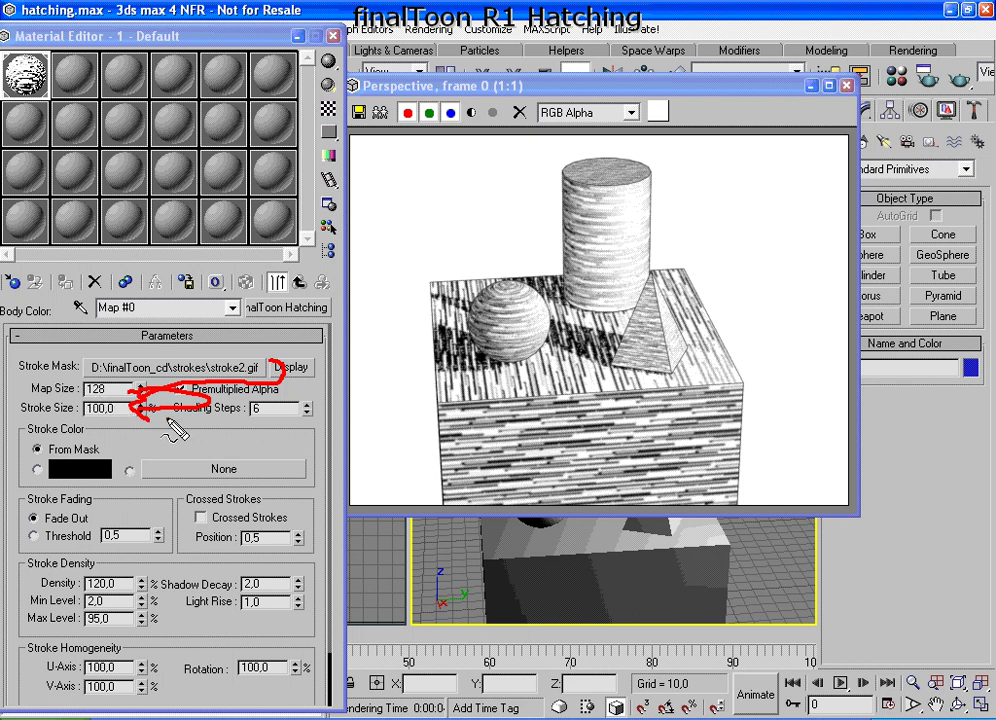
drag(321, 376, 285, 400)
mouse_move(191, 444)
mouse_down()
mouse_move(211, 408)
mouse_move(234, 405)
mouse_up()
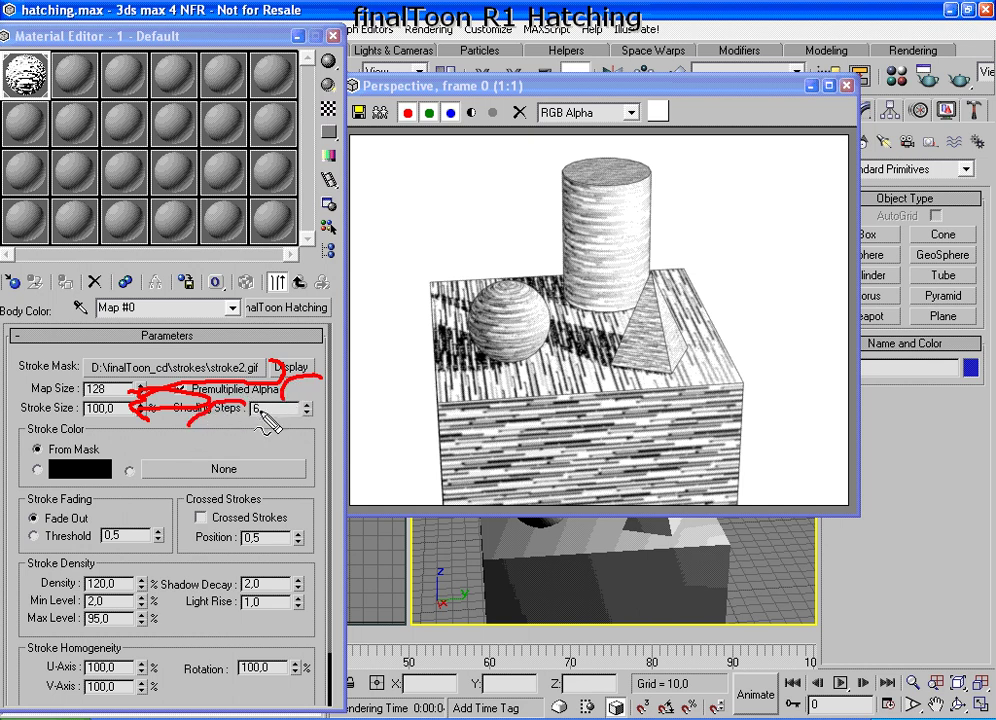
drag(243, 400, 270, 402)
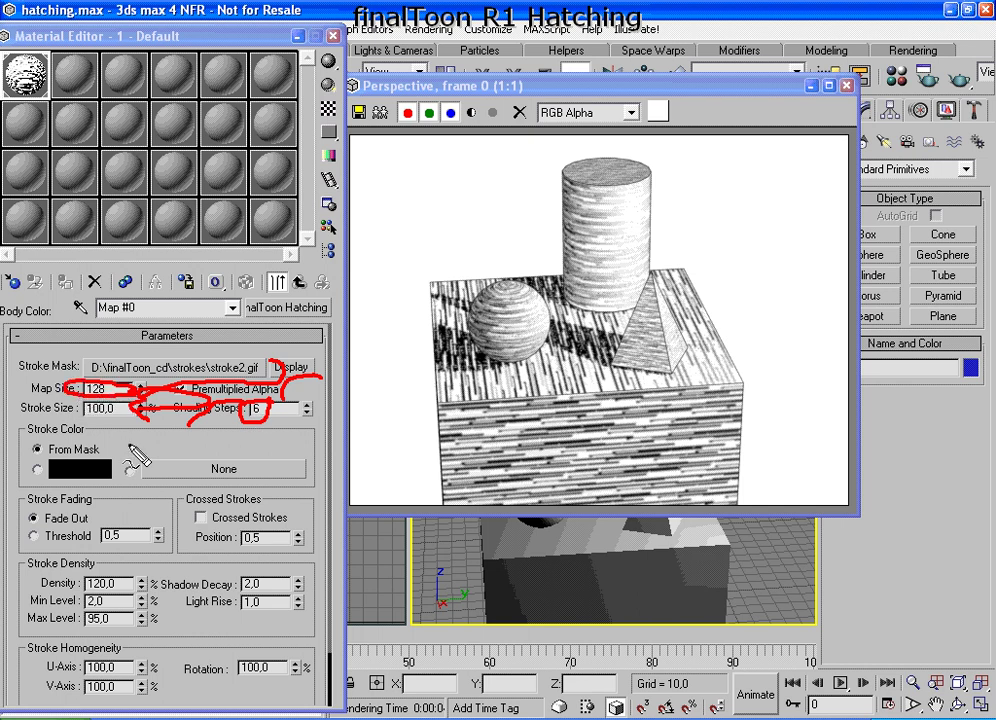
key(e)
drag(118, 387, 250, 410)
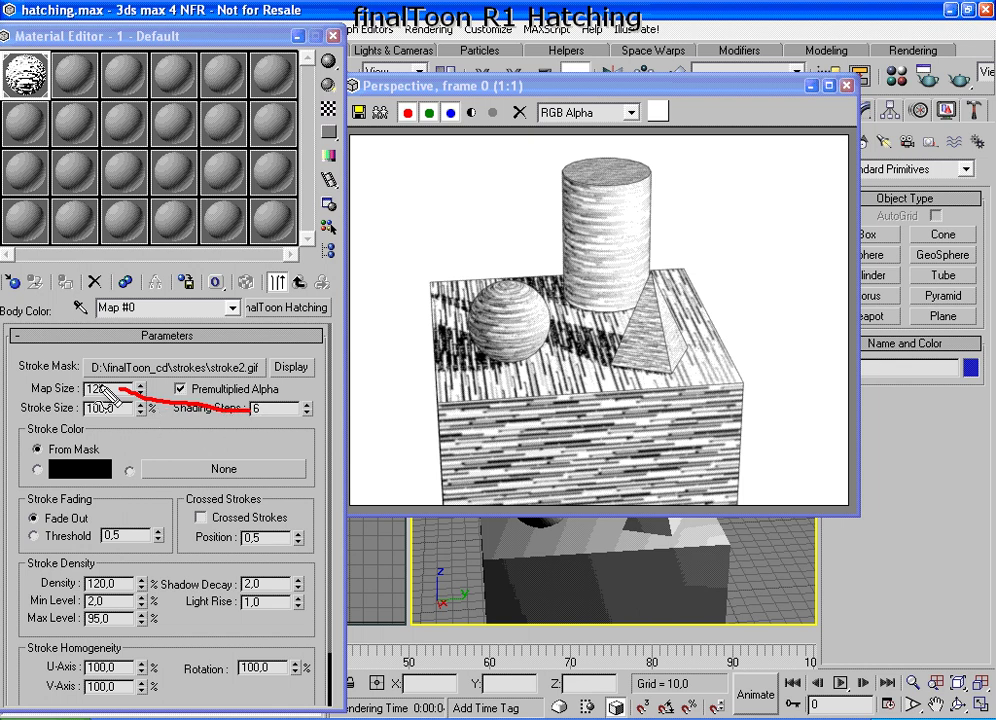
mouse_move(128, 384)
mouse_down()
mouse_move(88, 404)
mouse_move(131, 395)
mouse_up()
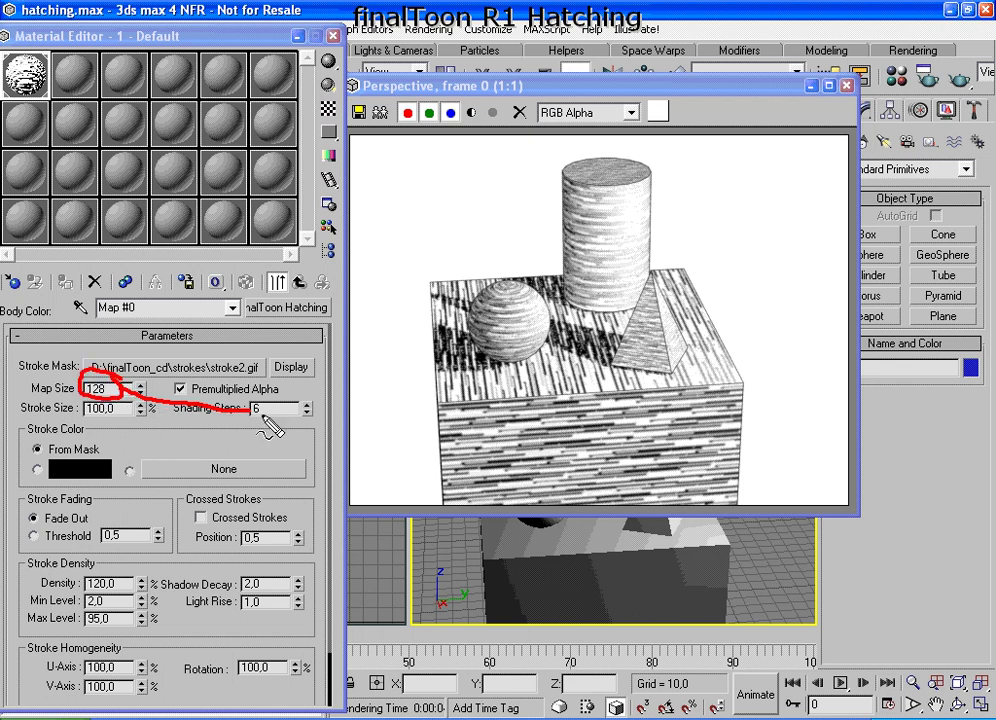
drag(280, 398, 285, 413)
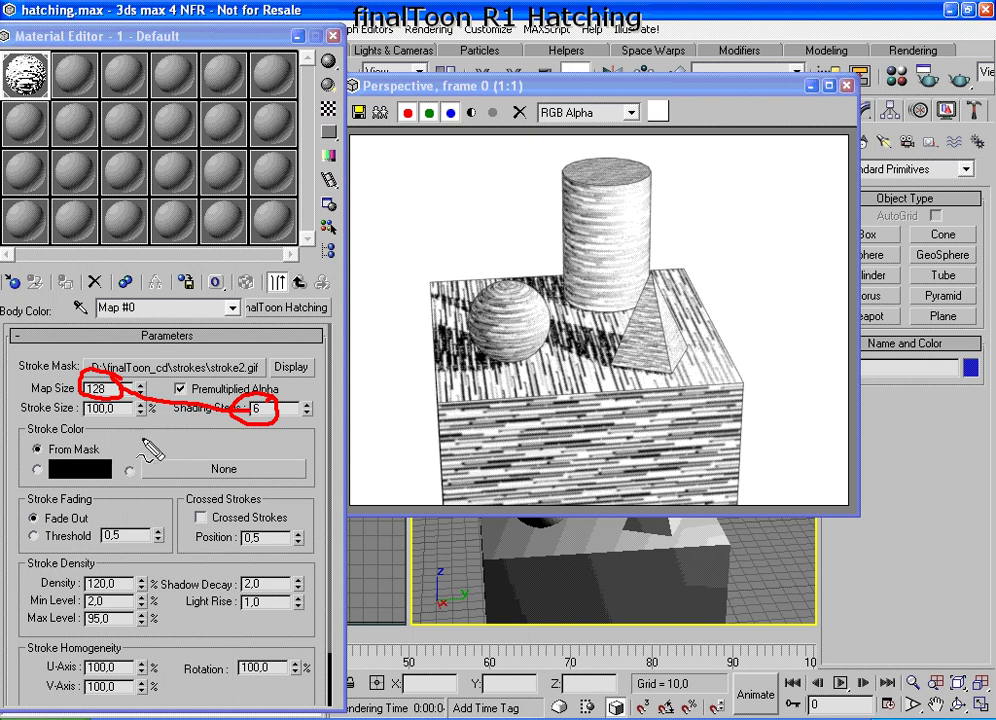
mouse_move(154, 428)
mouse_down()
mouse_move(152, 556)
mouse_move(132, 588)
mouse_move(160, 578)
mouse_up()
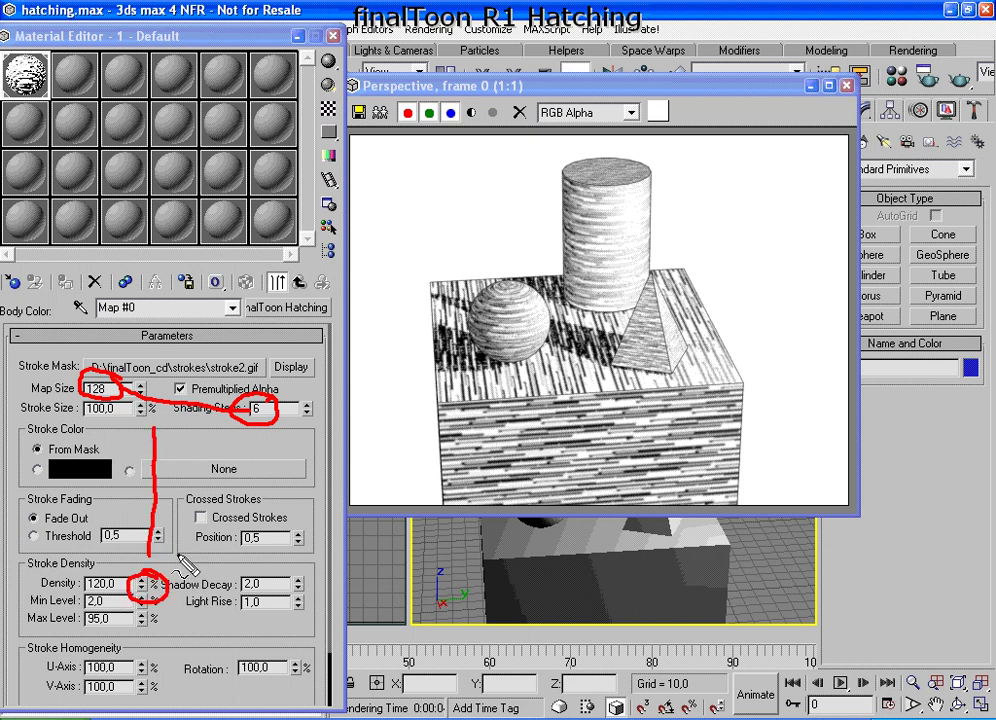
mouse_move(158, 412)
mouse_down()
mouse_move(111, 507)
mouse_move(82, 637)
mouse_move(160, 615)
mouse_move(207, 538)
mouse_move(172, 445)
mouse_move(188, 470)
mouse_up()
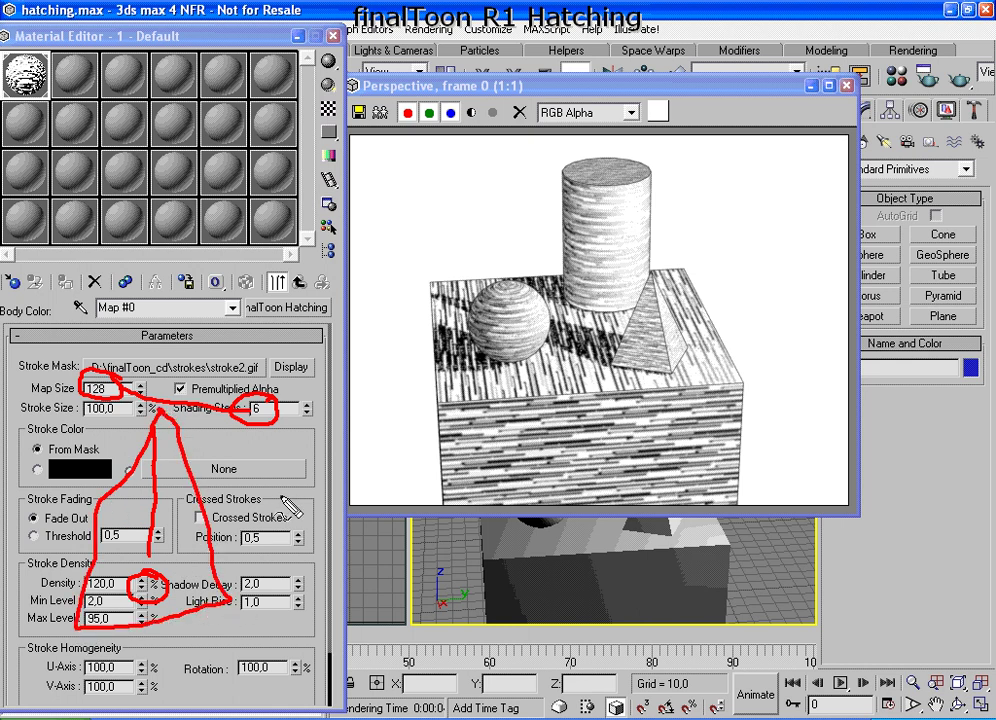
key(Escape)
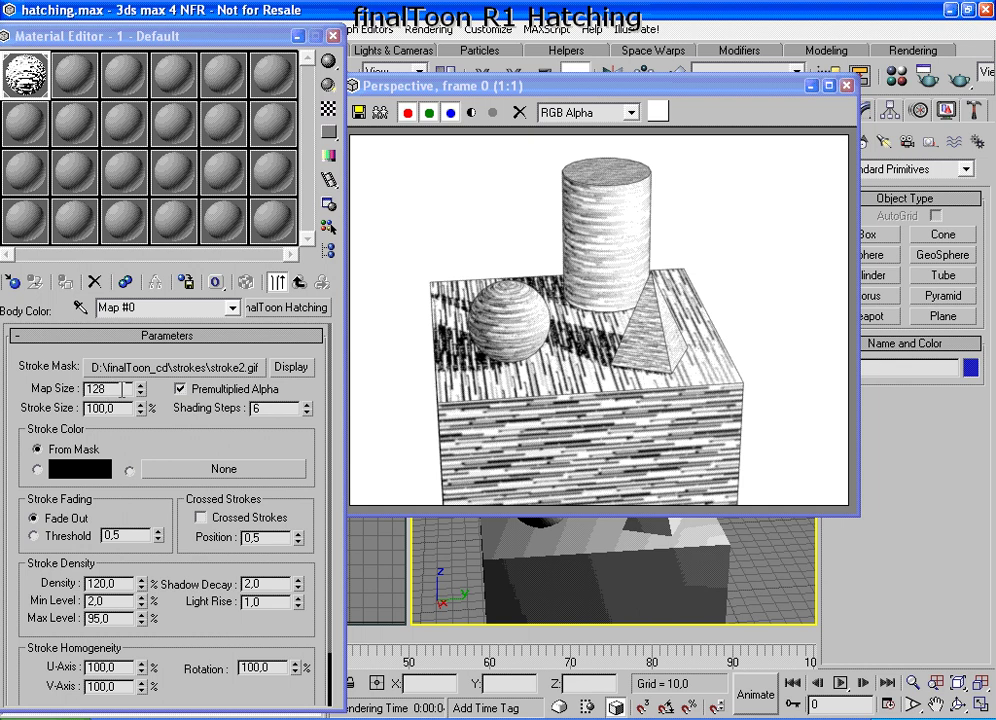
- Set the hatching map's Map Size to 64 and render the Perspective view
click(261, 411)
double_click(90, 390)
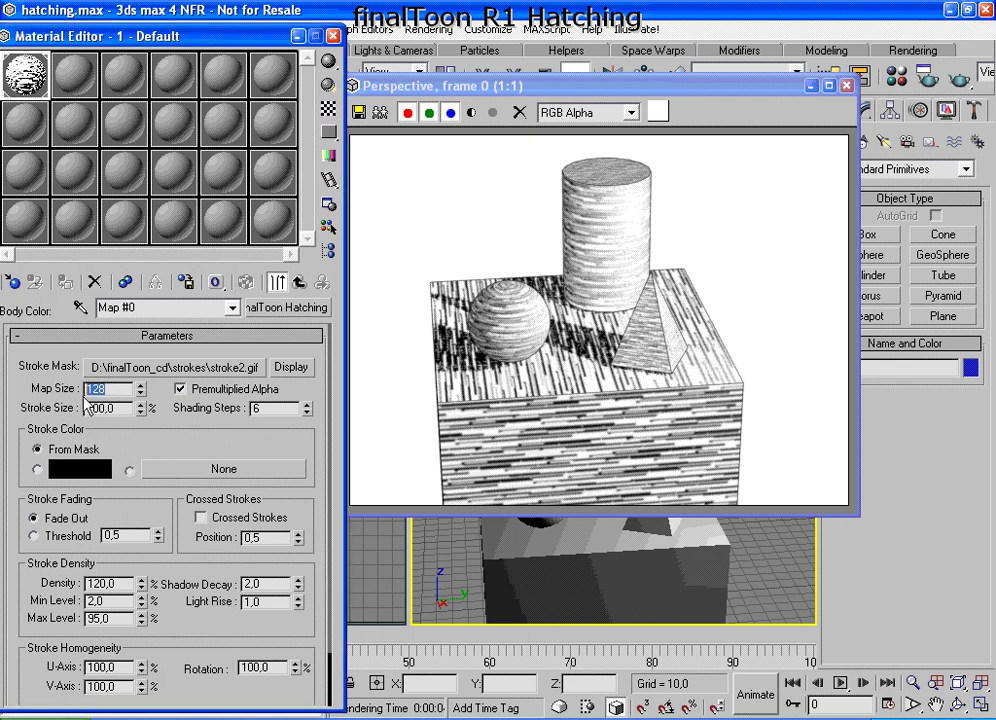
click(171, 442)
double_click(122, 389)
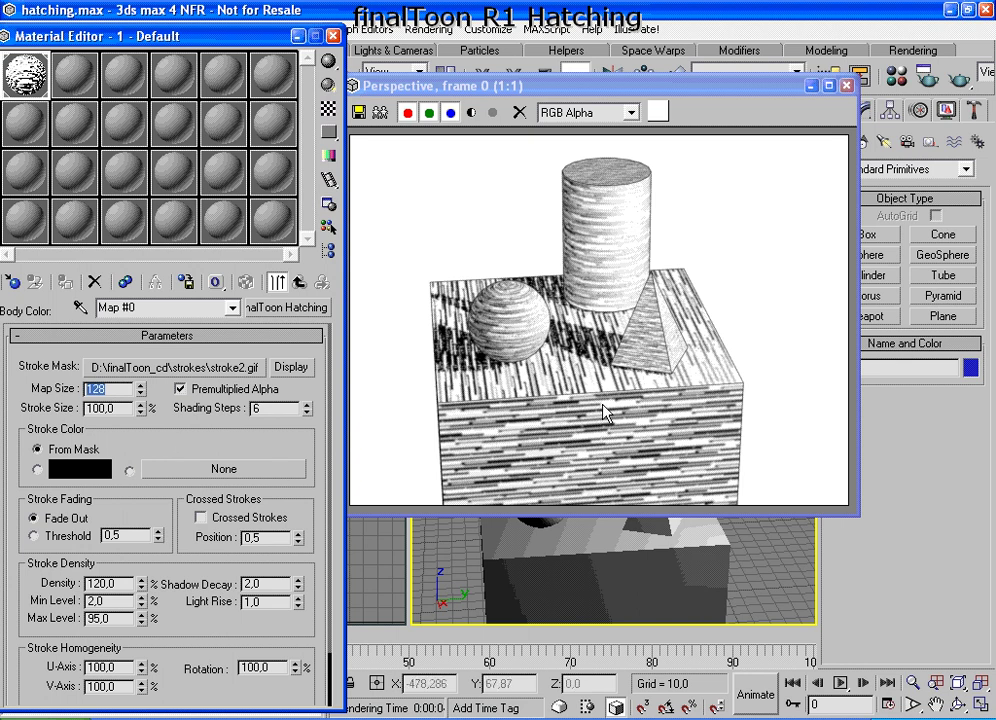
click(119, 390)
drag(119, 390, 80, 389)
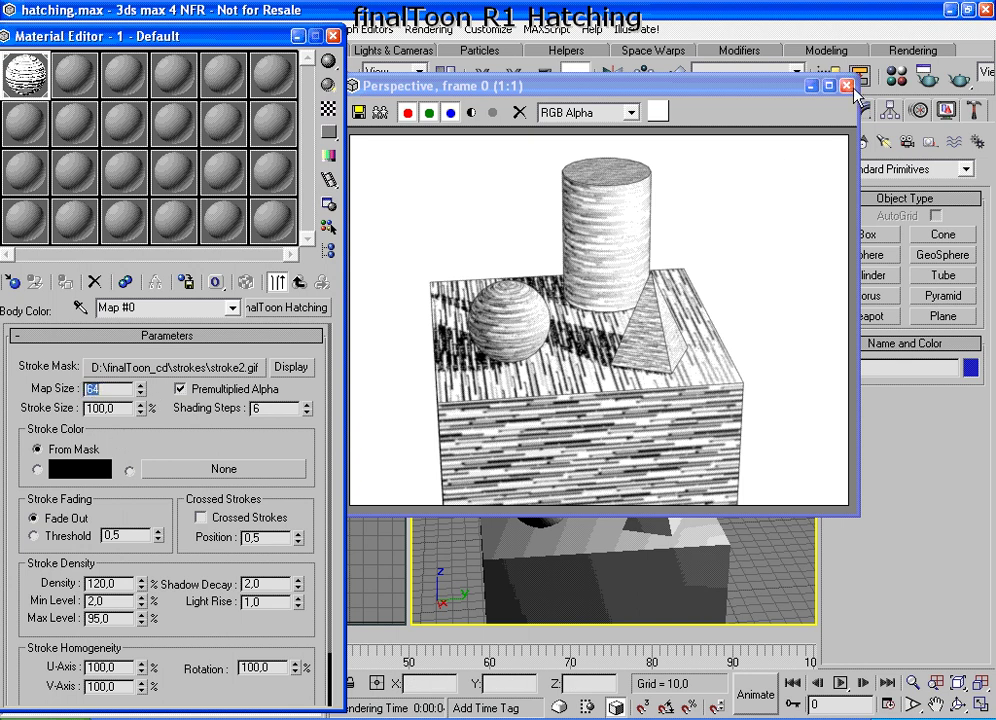
click(957, 82)
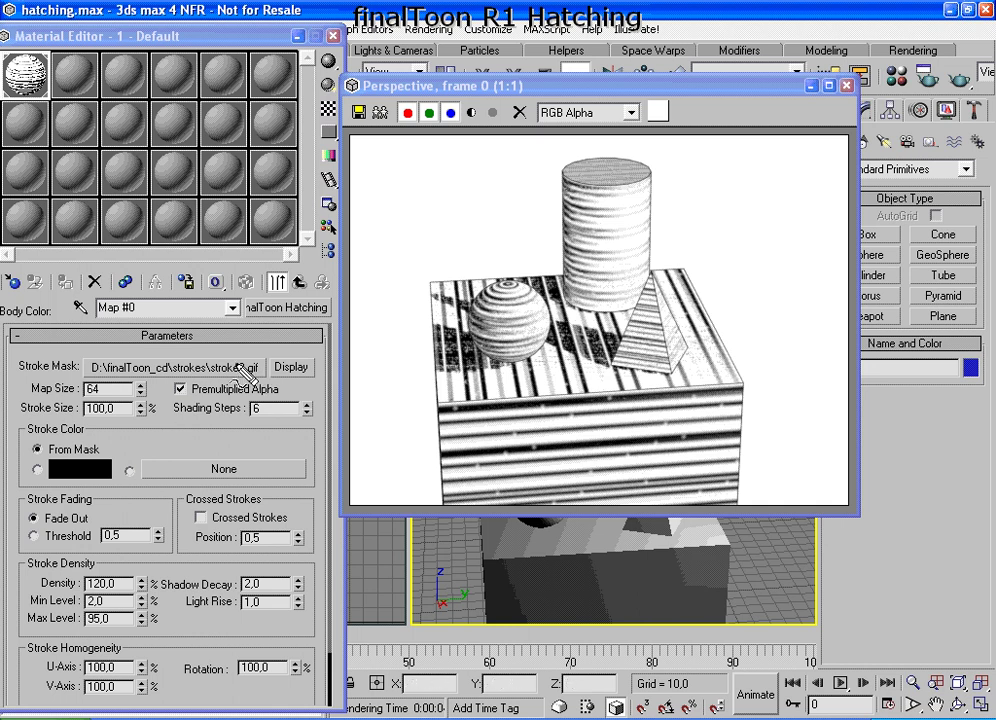
- Set the hatching map's Stroke Size to 20% and re-render the Perspective view
mouse_move(263, 356)
mouse_down()
mouse_move(168, 370)
mouse_move(215, 384)
mouse_move(272, 370)
mouse_move(260, 355)
mouse_up()
double_click(125, 408)
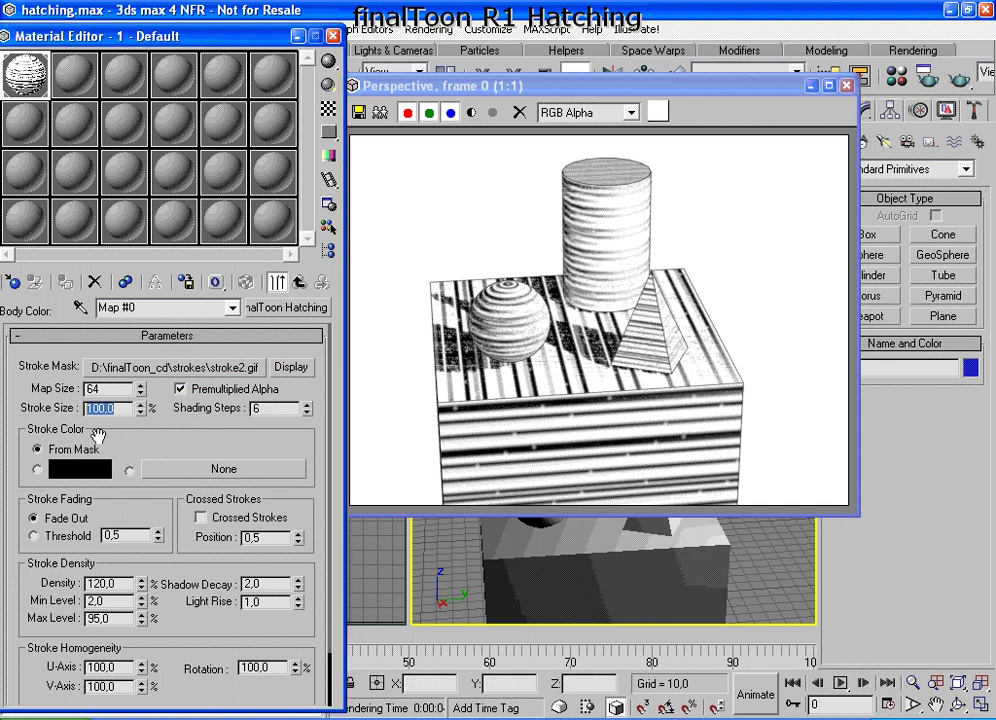
text(20)
key(Return)
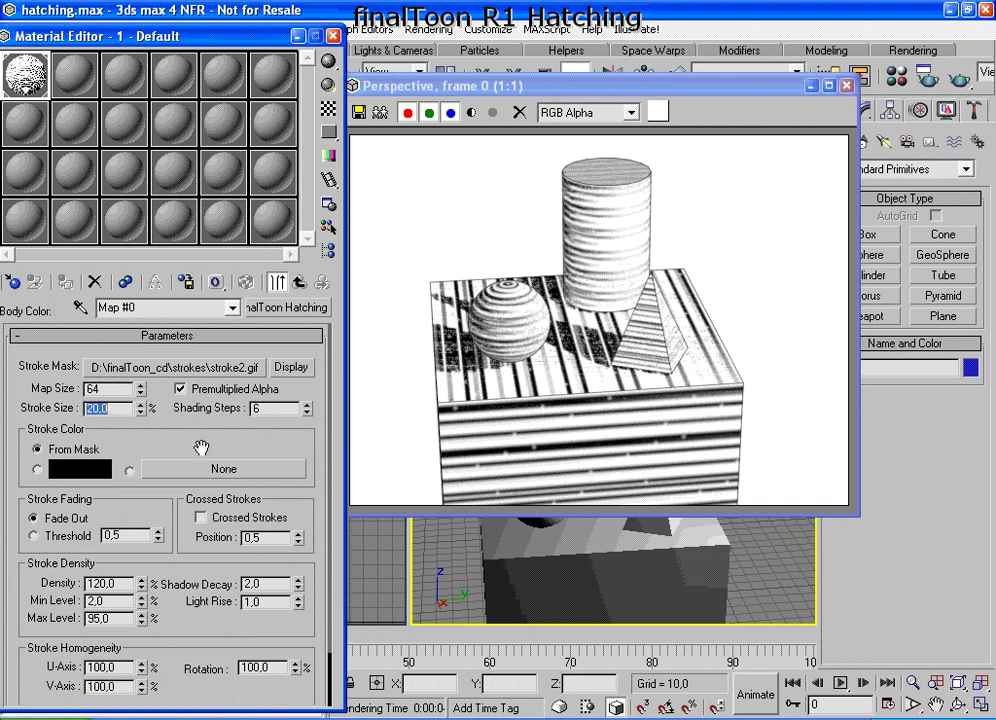
click(960, 77)
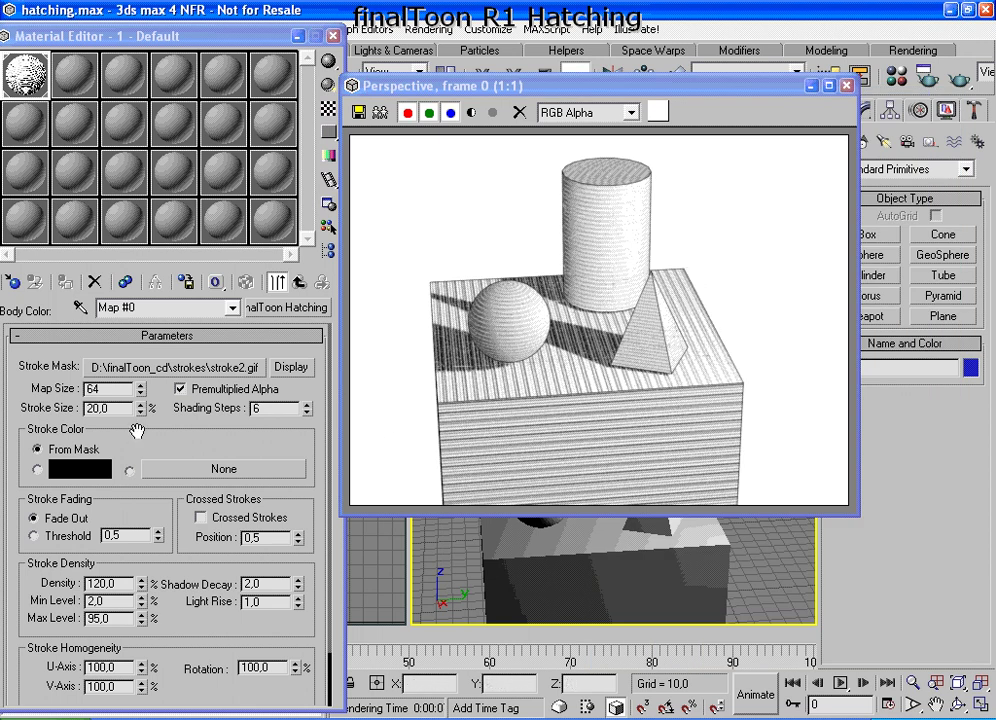
- Set the Stroke Size to 100% and the Map Size to 256, and render the Perspective view
drag(120, 408, 44, 404)
text(100)
key(Return)
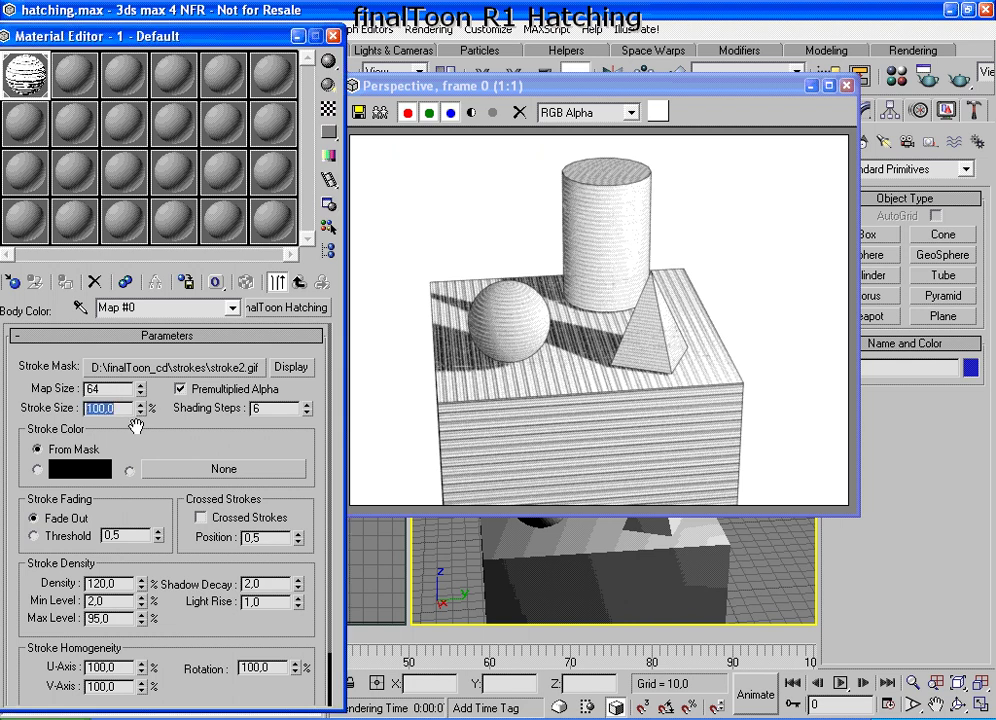
double_click(104, 392)
text(256)
key(Return)
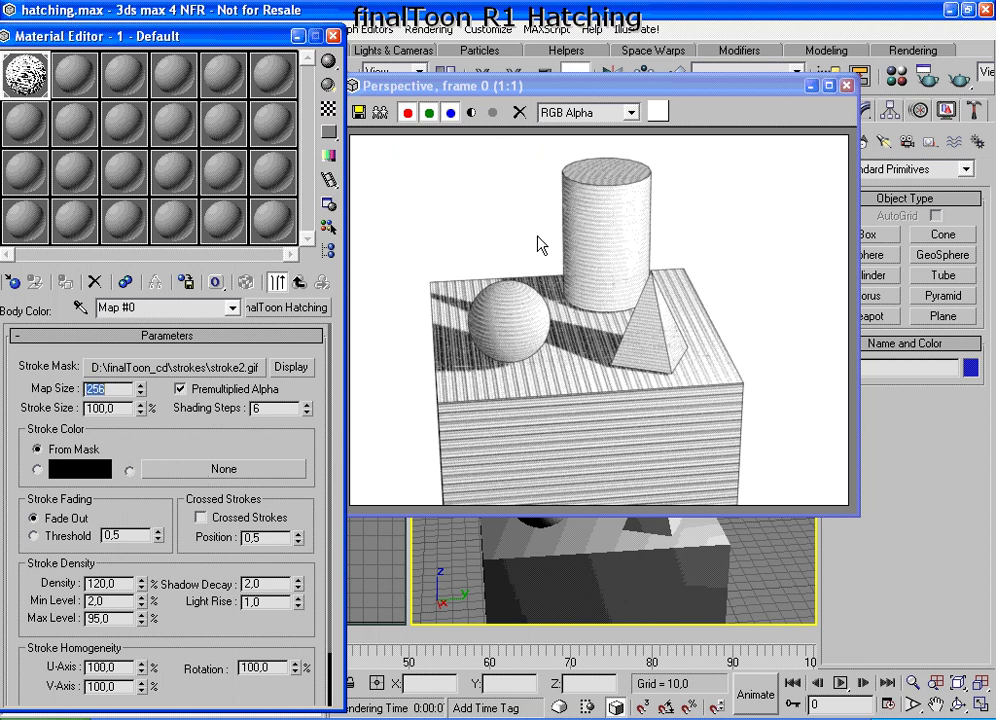
click(959, 77)
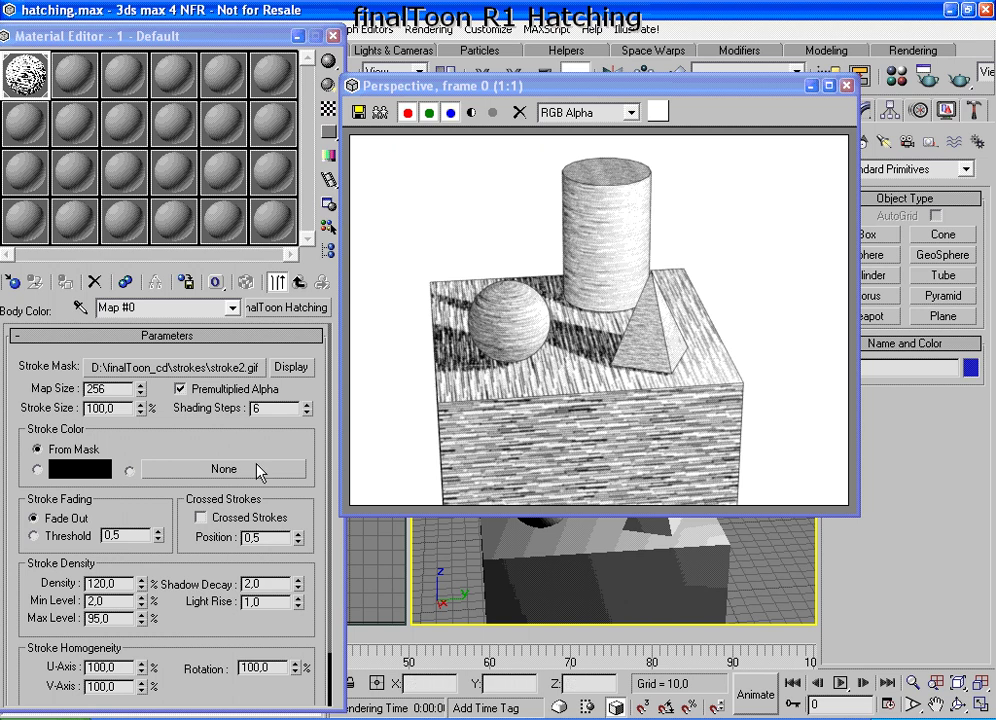
- Display the stroke2.gif mask again to check its stroke color, and close the preview
drag(241, 426, 241, 425)
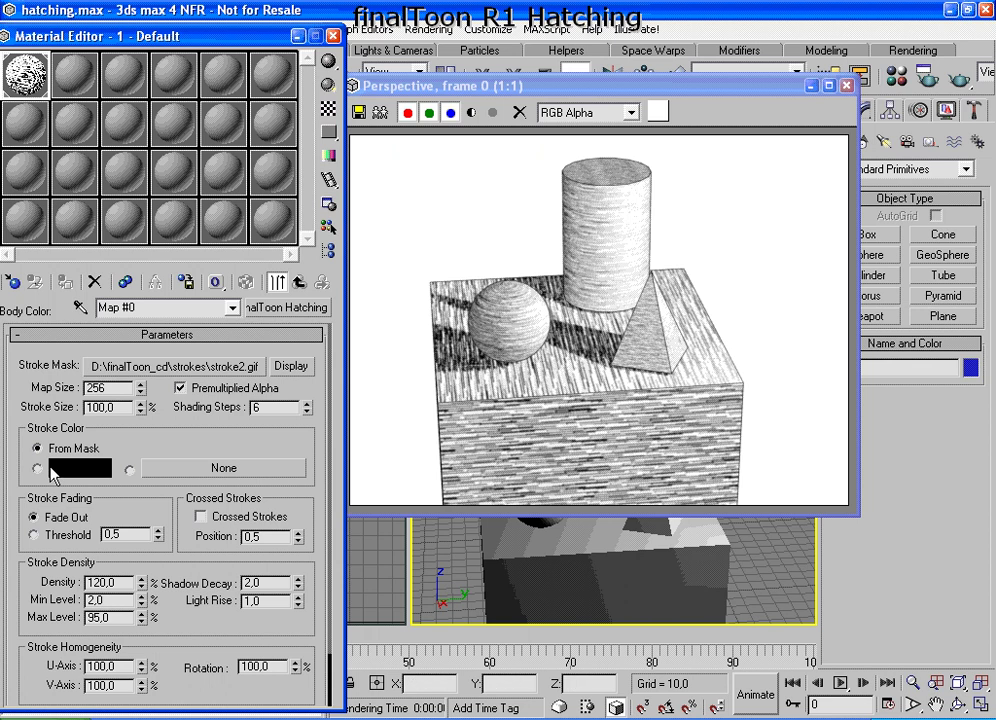
mouse_move(140, 433)
mouse_down()
mouse_move(45, 432)
mouse_move(25, 482)
mouse_move(176, 480)
mouse_move(196, 429)
mouse_move(120, 440)
mouse_up()
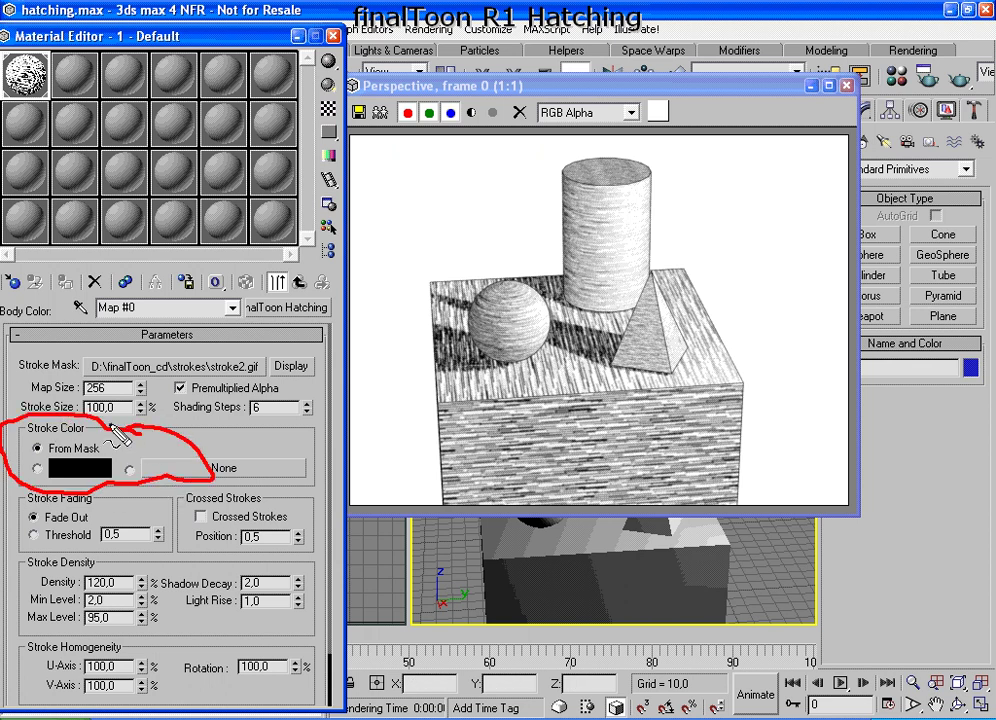
key(Escape)
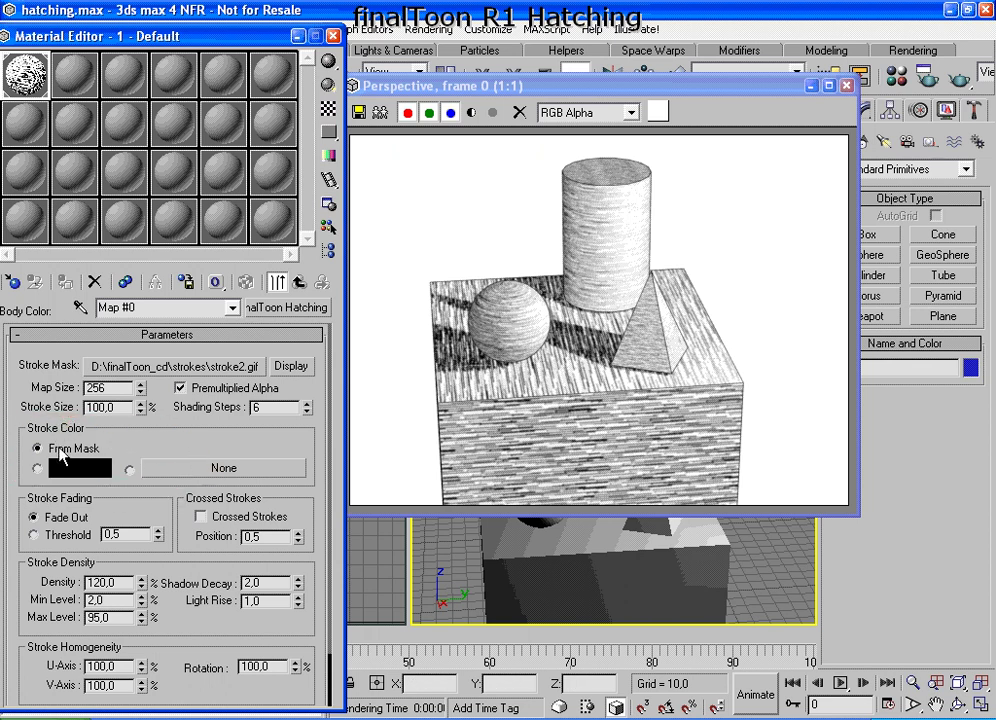
click(291, 366)
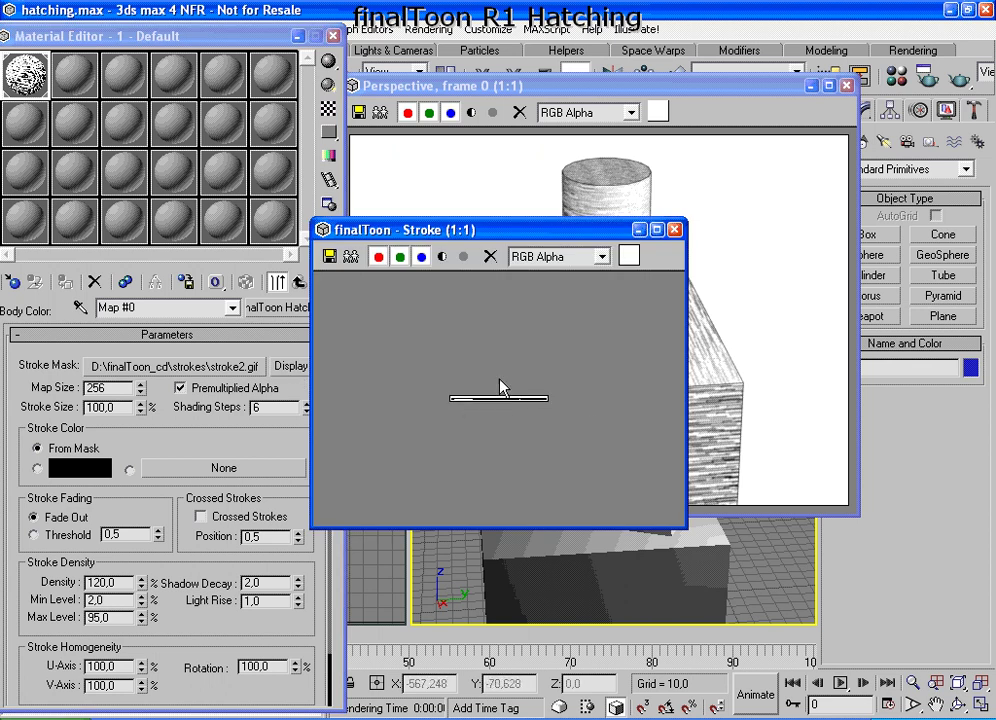
click(675, 230)
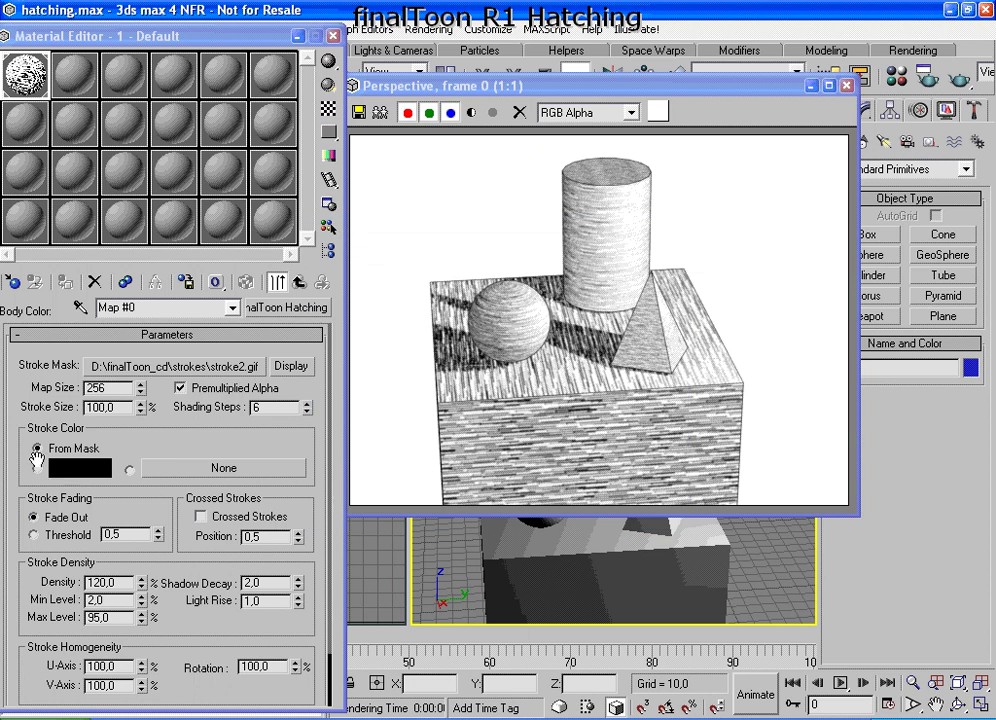
- Switch the Stroke Color from the mask to a solid purple and render the Perspective view
click(38, 468)
click(72, 468)
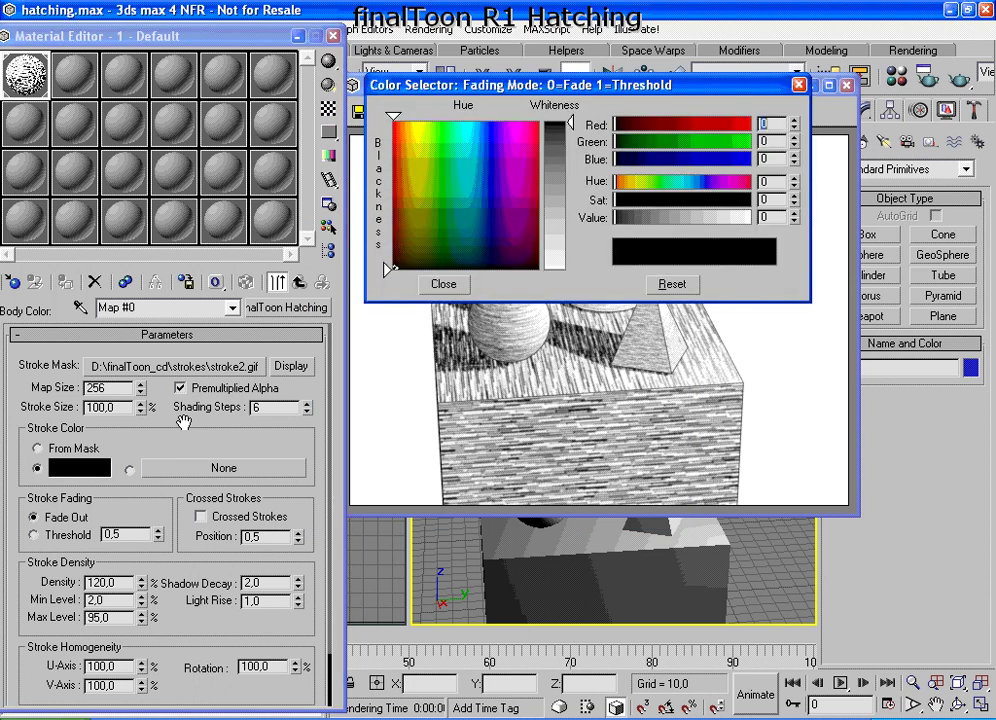
click(497, 144)
click(443, 285)
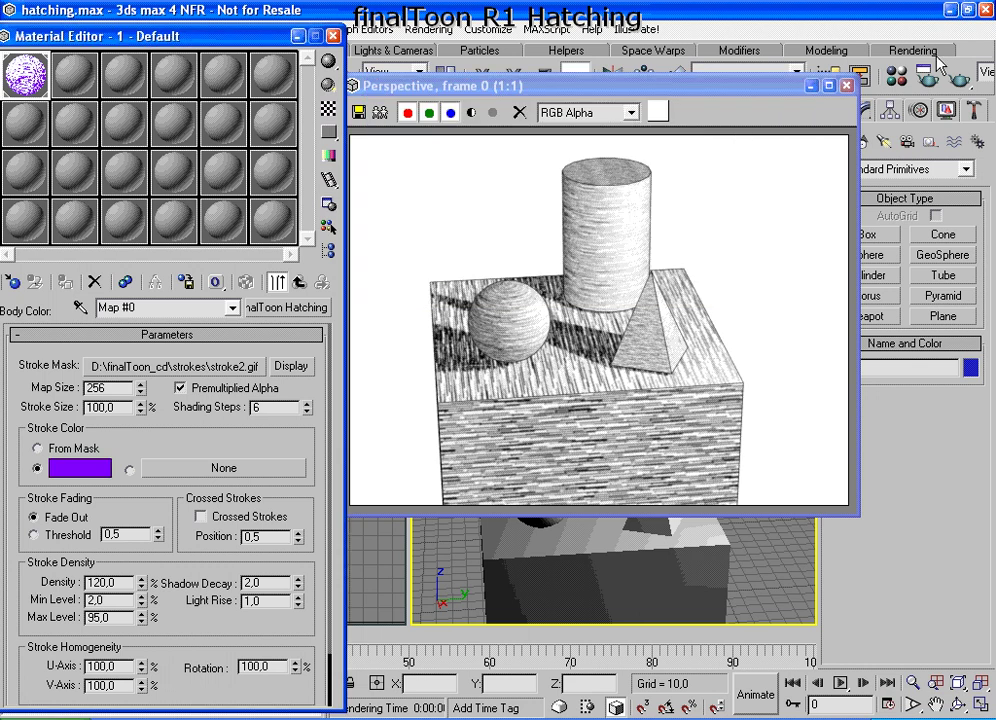
click(958, 78)
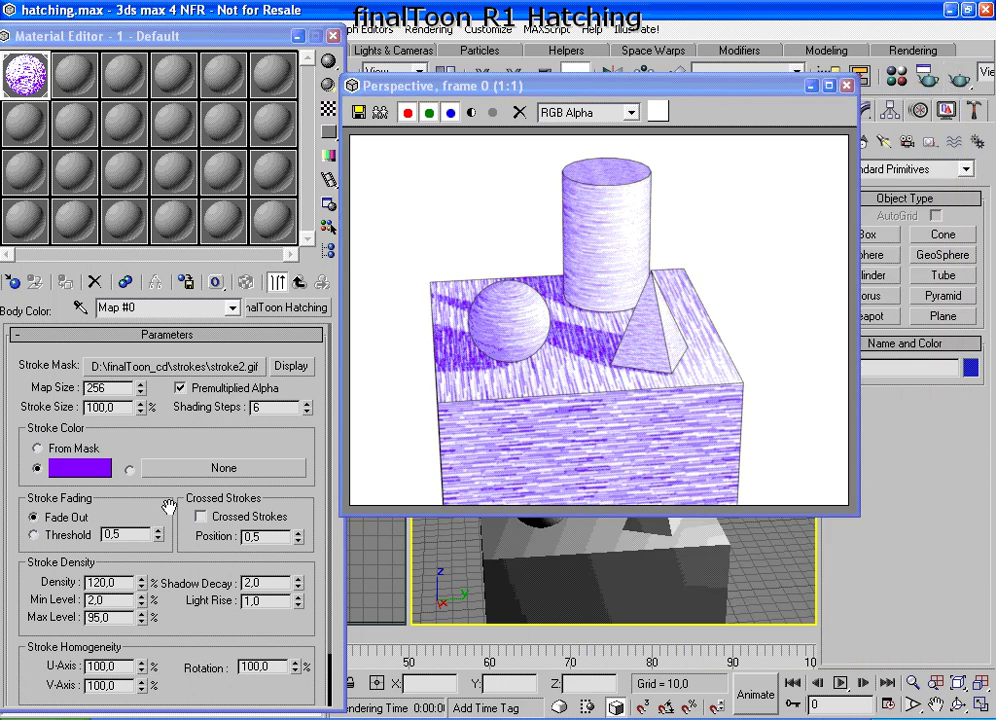
- Use a Gradient Ramp map with the Radial gradient type as the Stroke Color and render the Perspective view
click(130, 469)
click(221, 469)
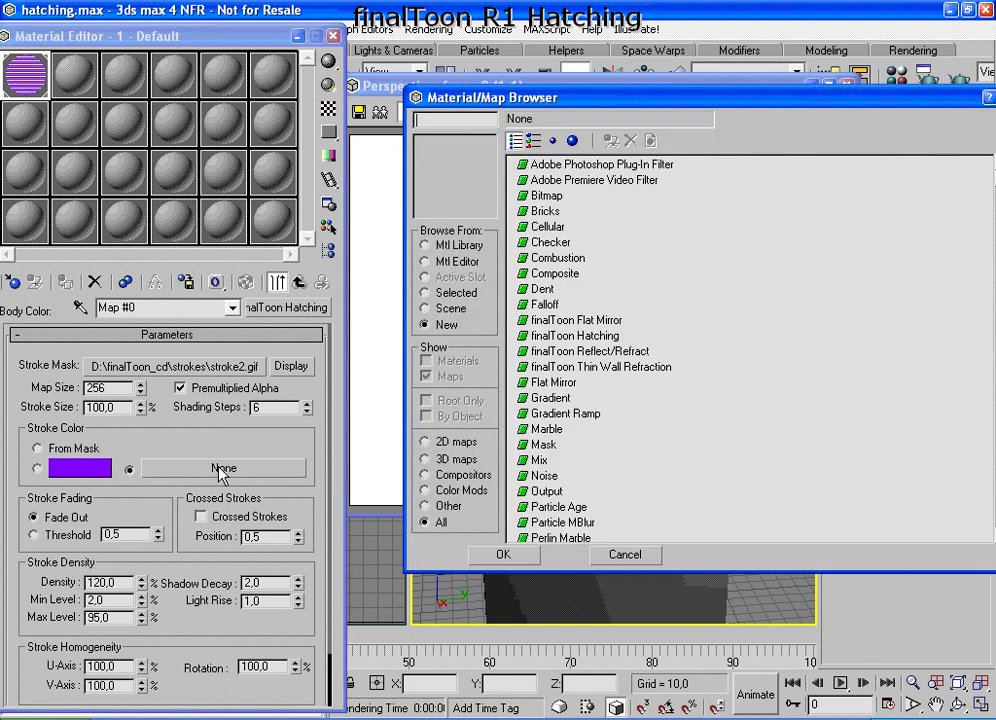
double_click(577, 414)
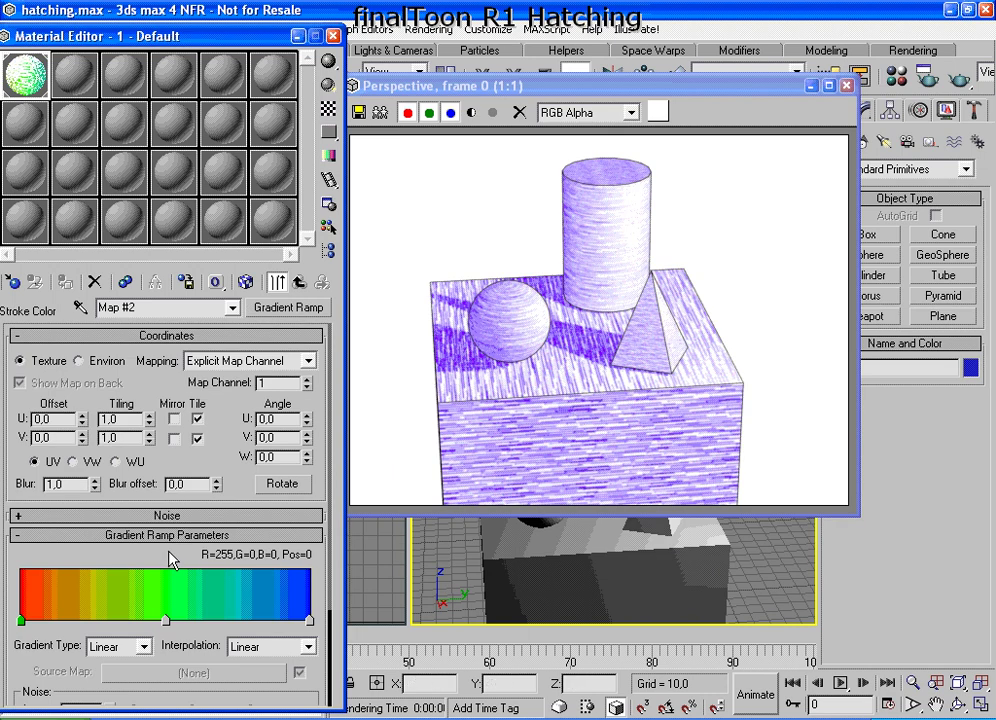
click(144, 647)
click(110, 590)
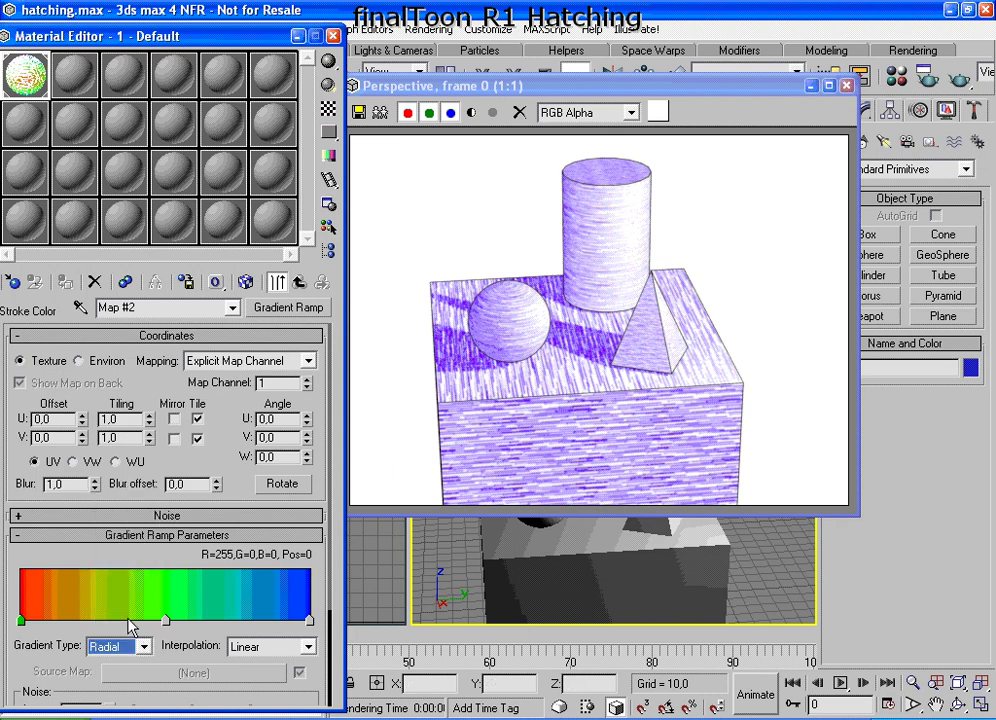
click(962, 80)
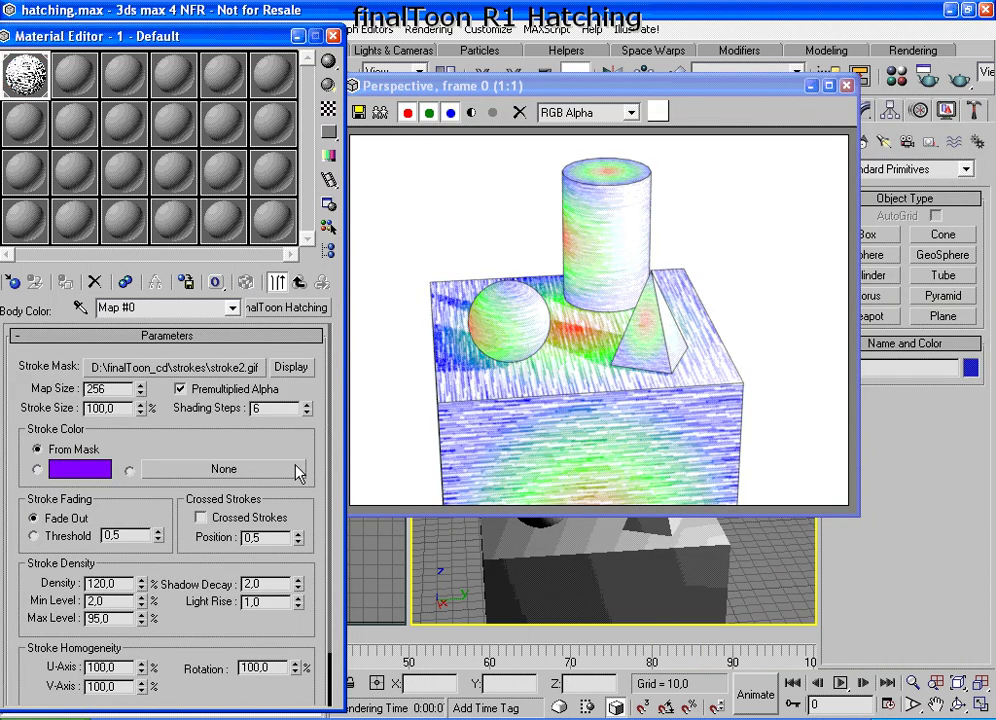
- Render the Perspective view again with the Stroke Color set to From Mask and no color map
click(960, 80)
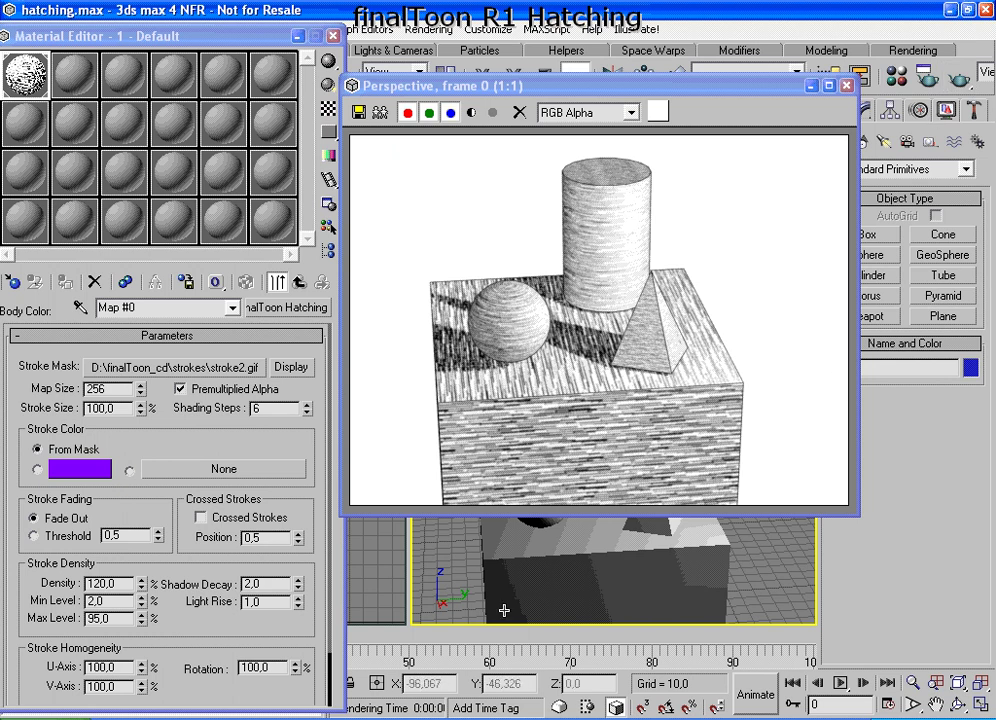
drag(289, 451, 285, 390)
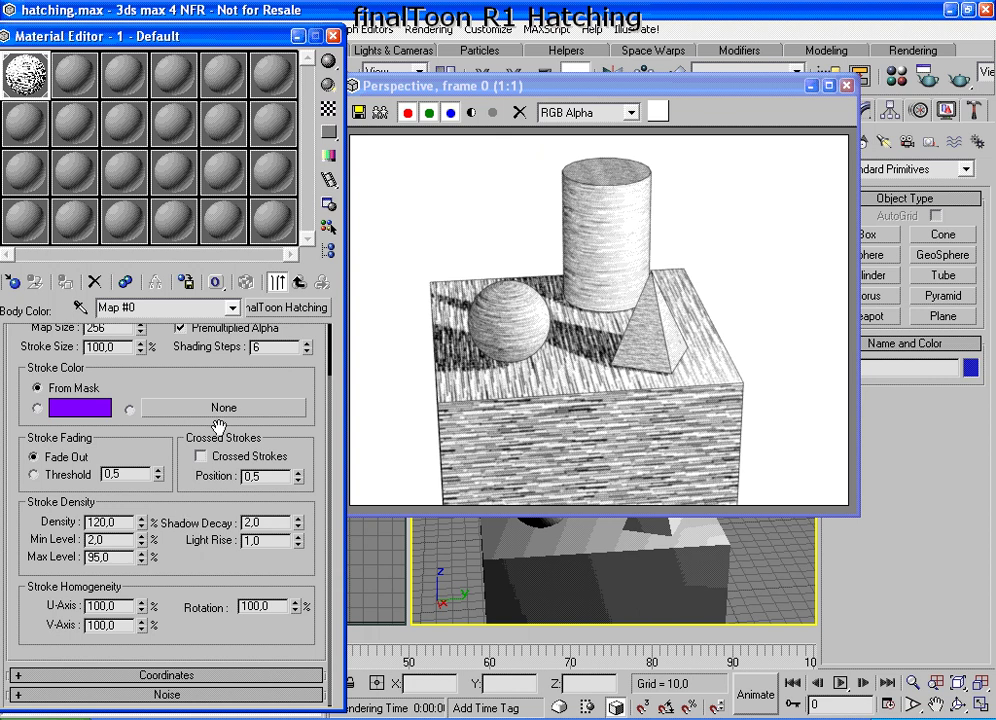
drag(272, 384, 272, 439)
mouse_move(308, 380)
mouse_down()
mouse_move(196, 388)
mouse_move(289, 429)
mouse_move(316, 391)
mouse_up()
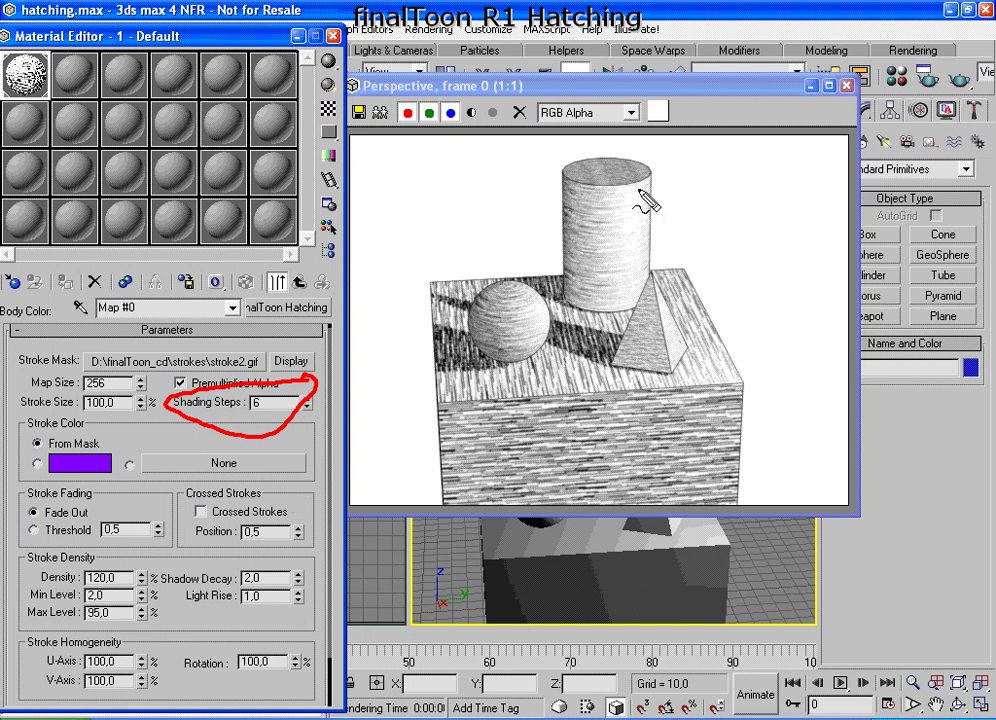
key(Escape)
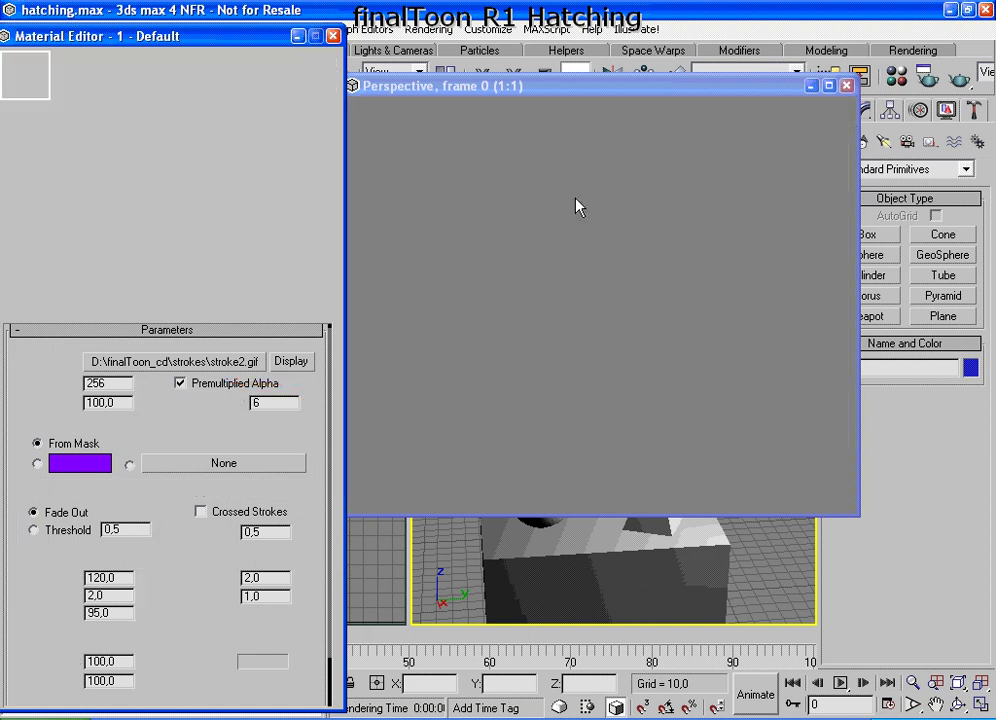
- Set the Stroke Fading mode to Threshold at 0,5 and render the Perspective view
scroll(100, 430, down, 2)
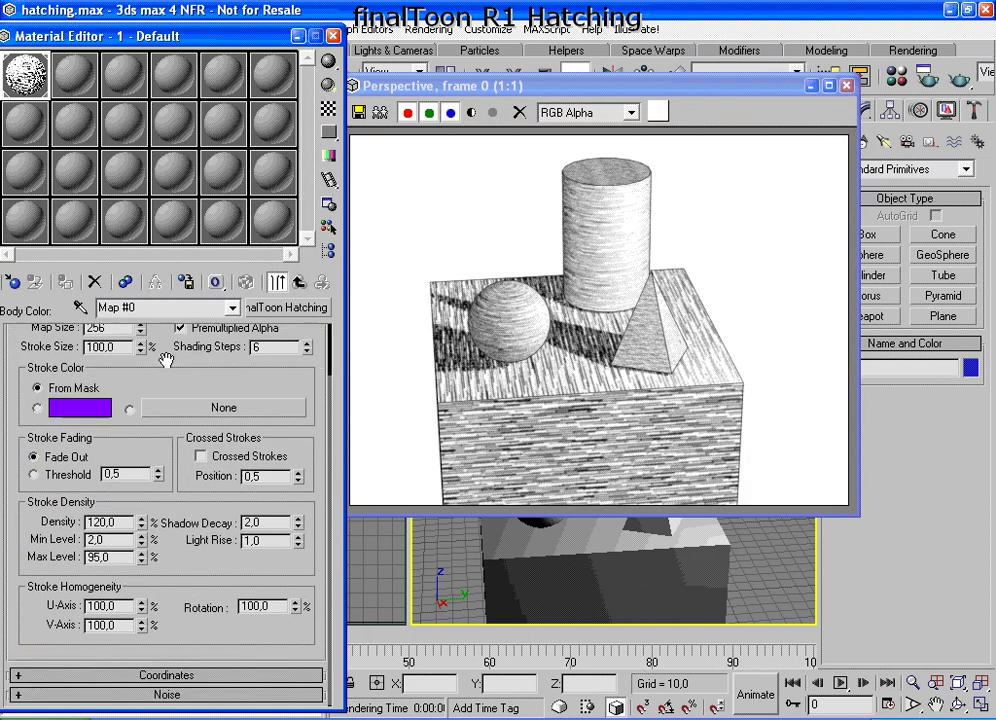
click(36, 475)
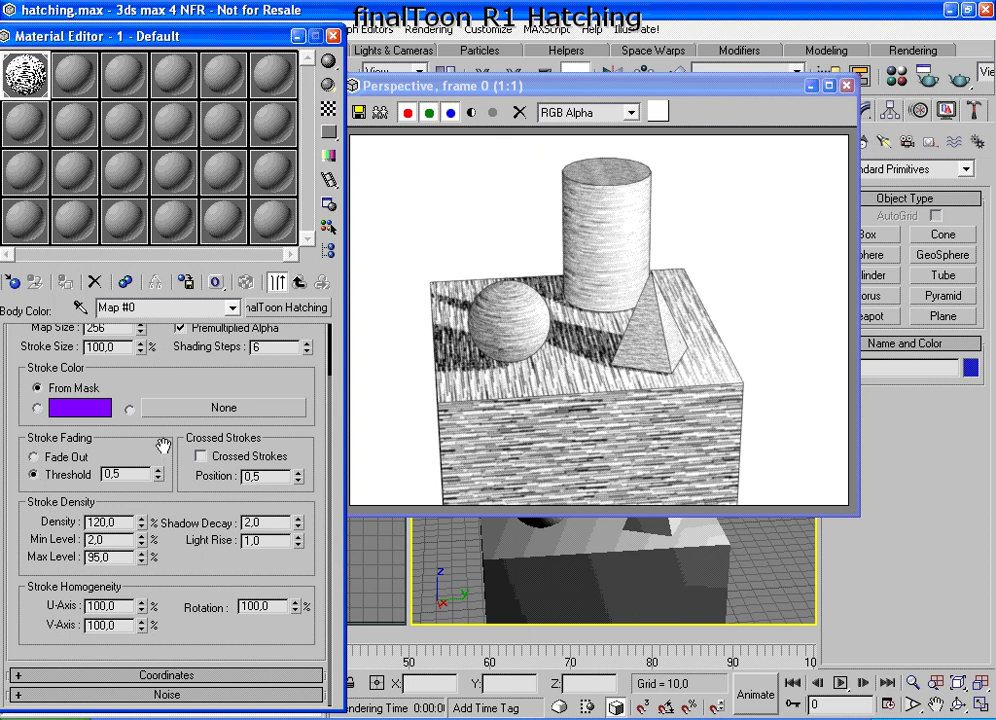
mouse_move(148, 440)
mouse_down()
mouse_move(30, 448)
mouse_move(22, 487)
mouse_move(115, 490)
mouse_move(165, 478)
mouse_move(128, 440)
mouse_up()
key(shift+q)
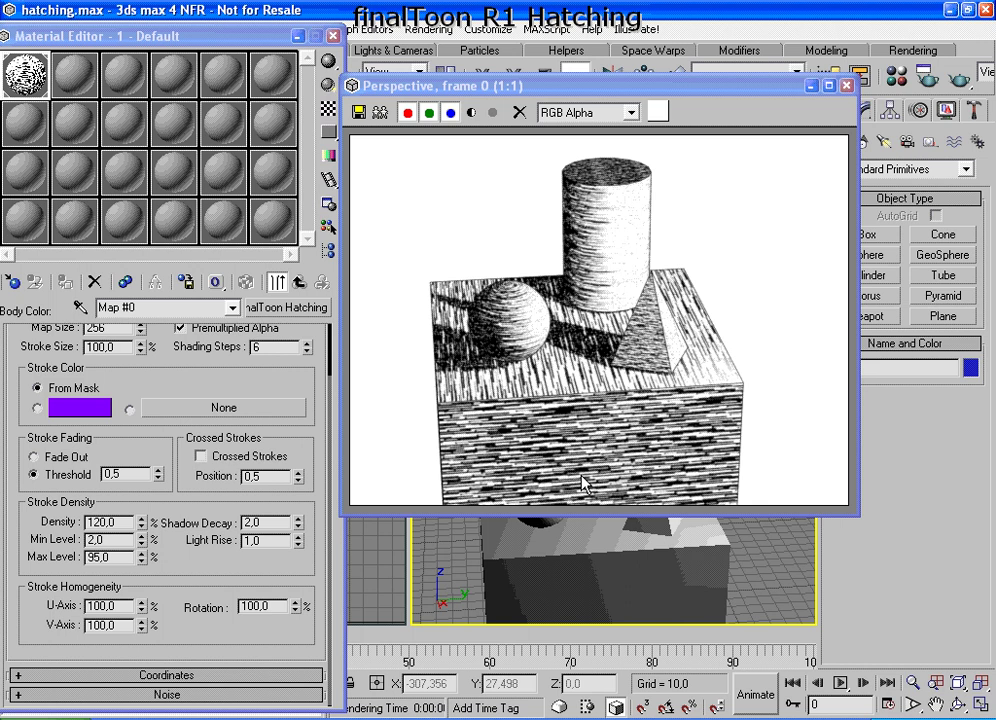
- Switch the Stroke Fading mode back to Fade Out and render the Perspective view again
click(62, 459)
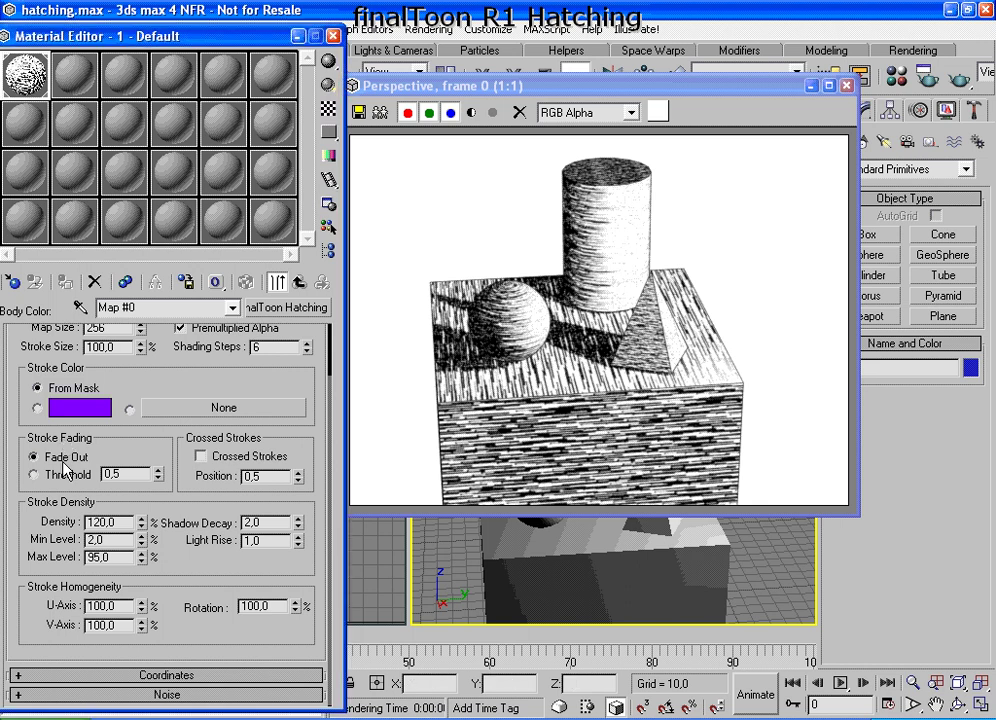
click(958, 79)
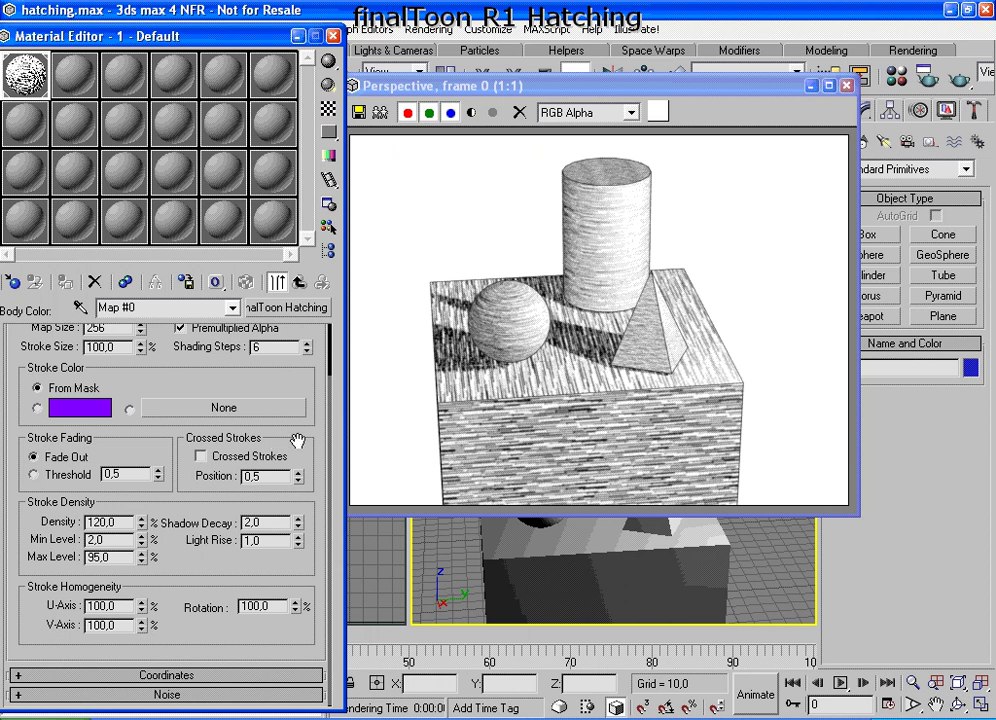
- Enable Crossed Strokes and re-render the Perspective view, keeping a clone of the previous render for comparison
mouse_move(296, 432)
mouse_down()
mouse_move(250, 408)
mouse_move(162, 448)
mouse_move(240, 440)
mouse_up()
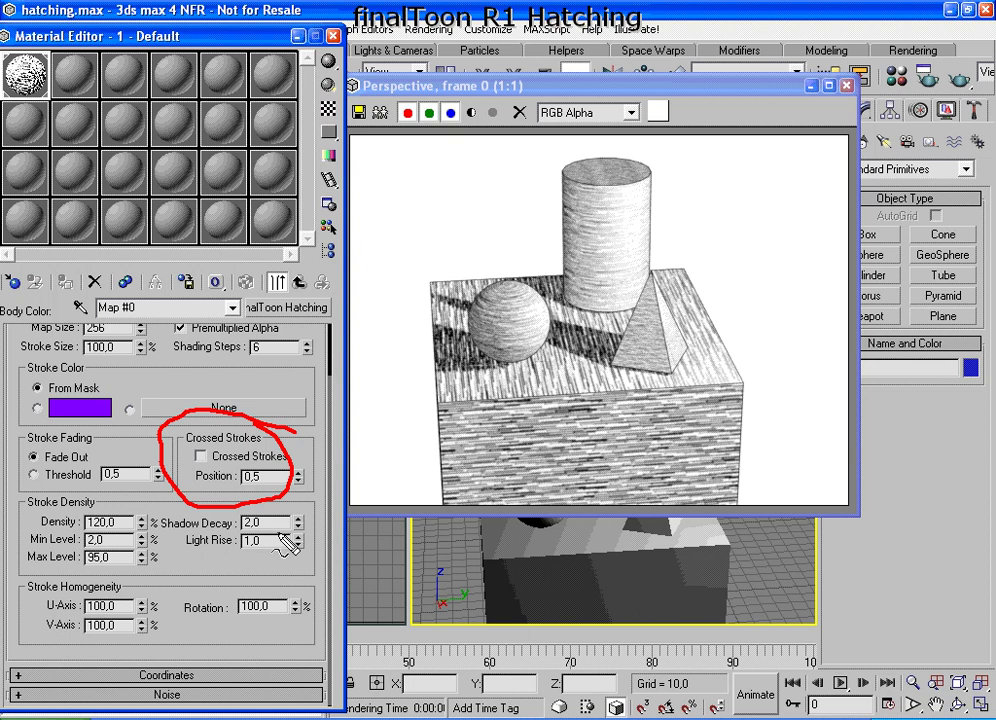
key(Escape)
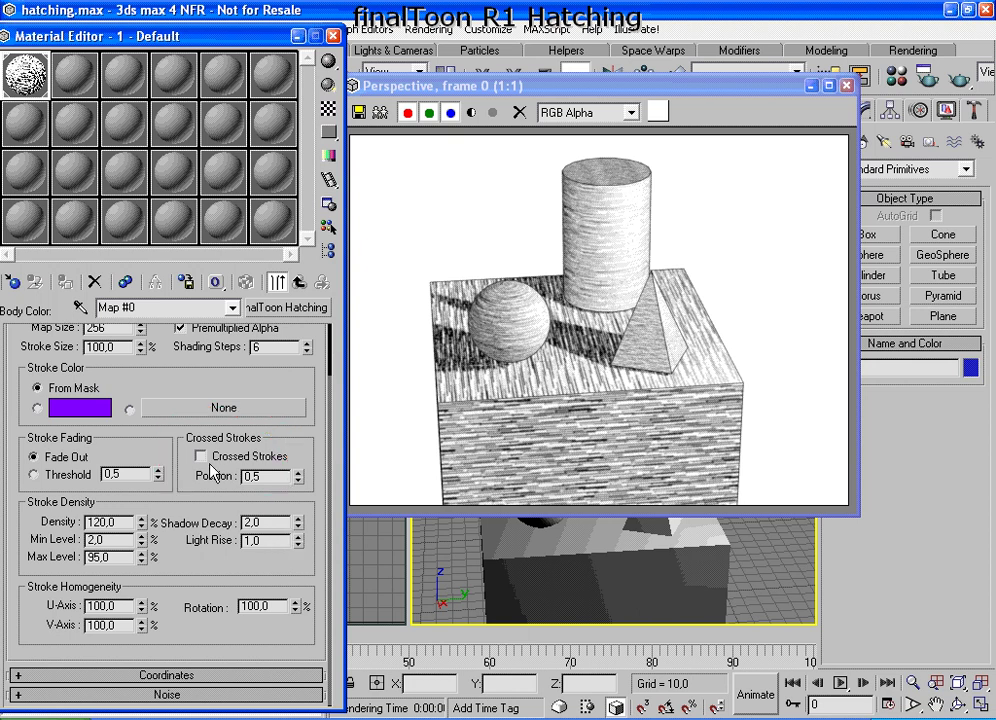
click(201, 457)
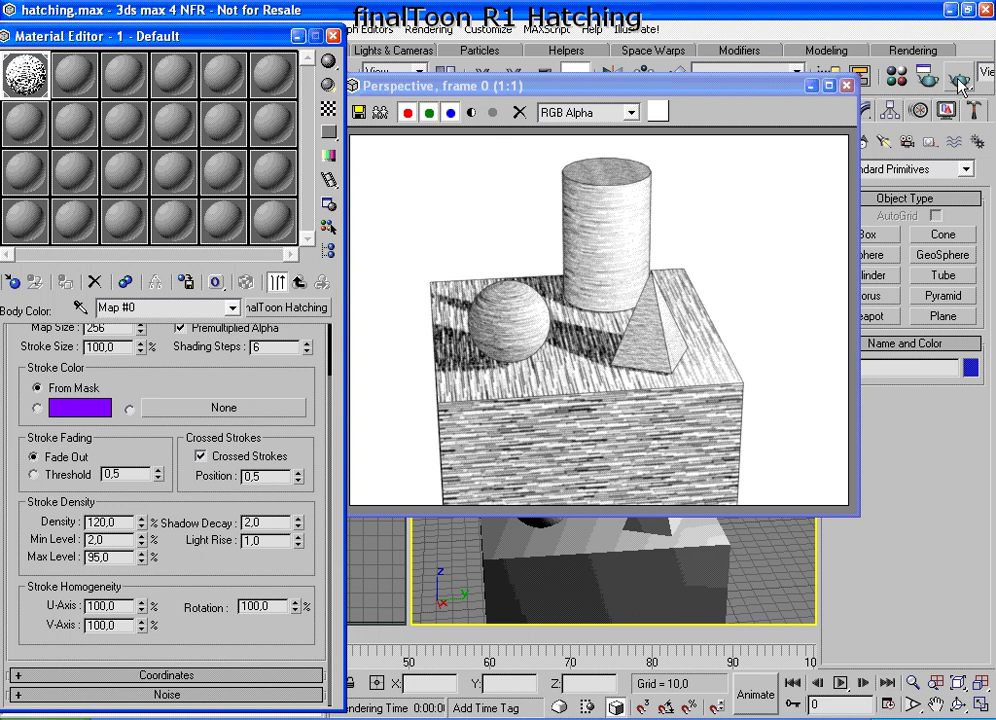
click(379, 113)
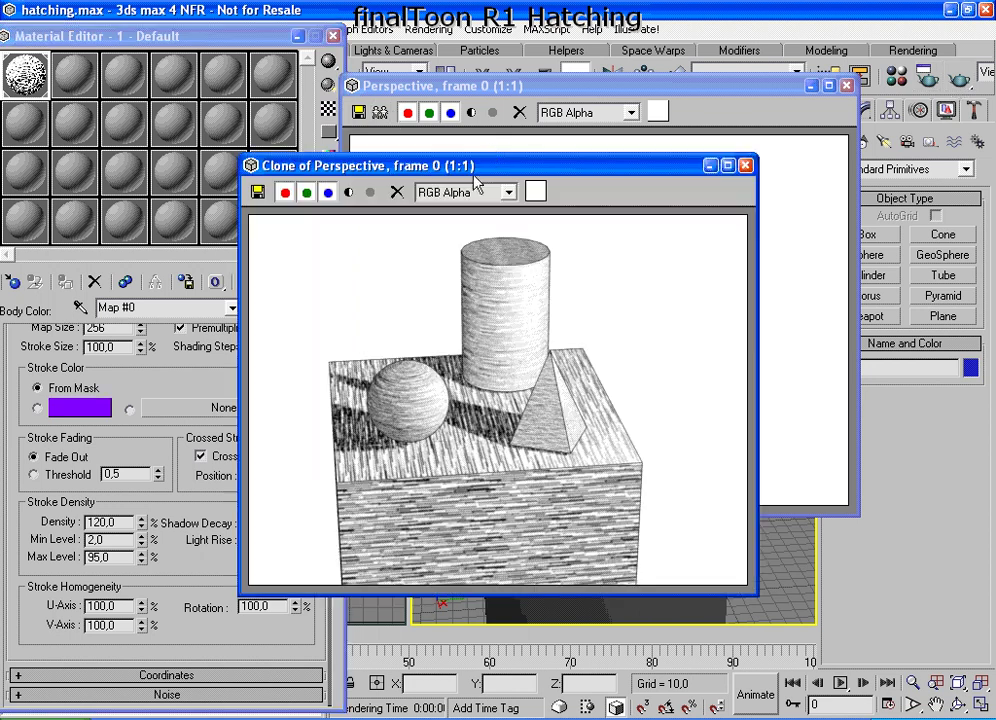
click(638, 87)
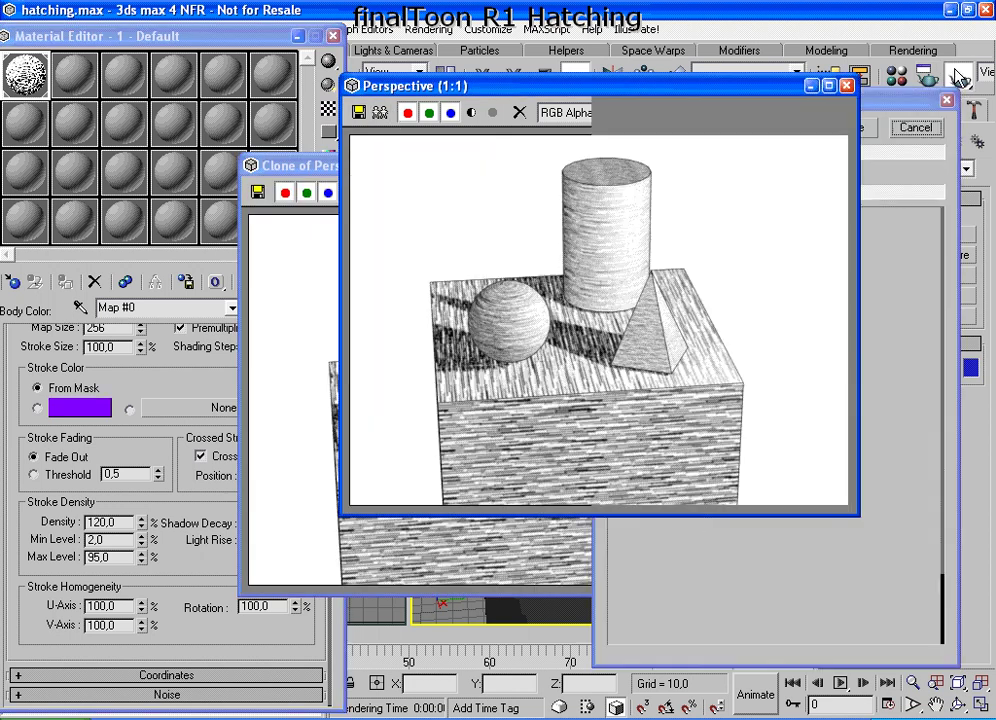
click(958, 78)
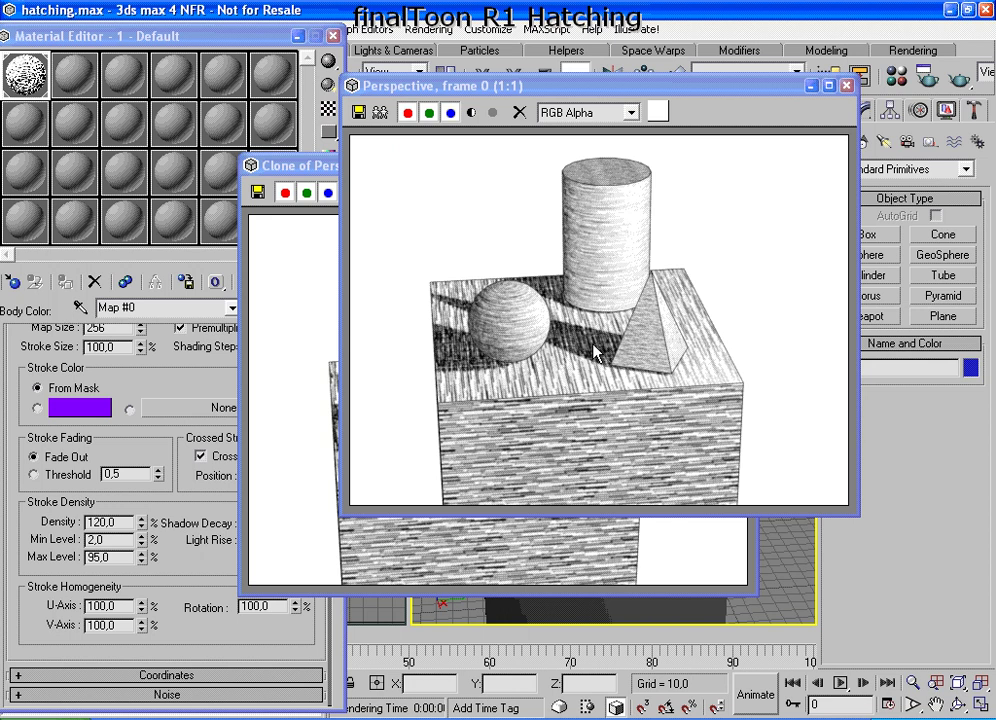
- Compare the shadow hatching in the crossed-strokes render with the cloned render, and close the clone
ctrl+click(594, 351)
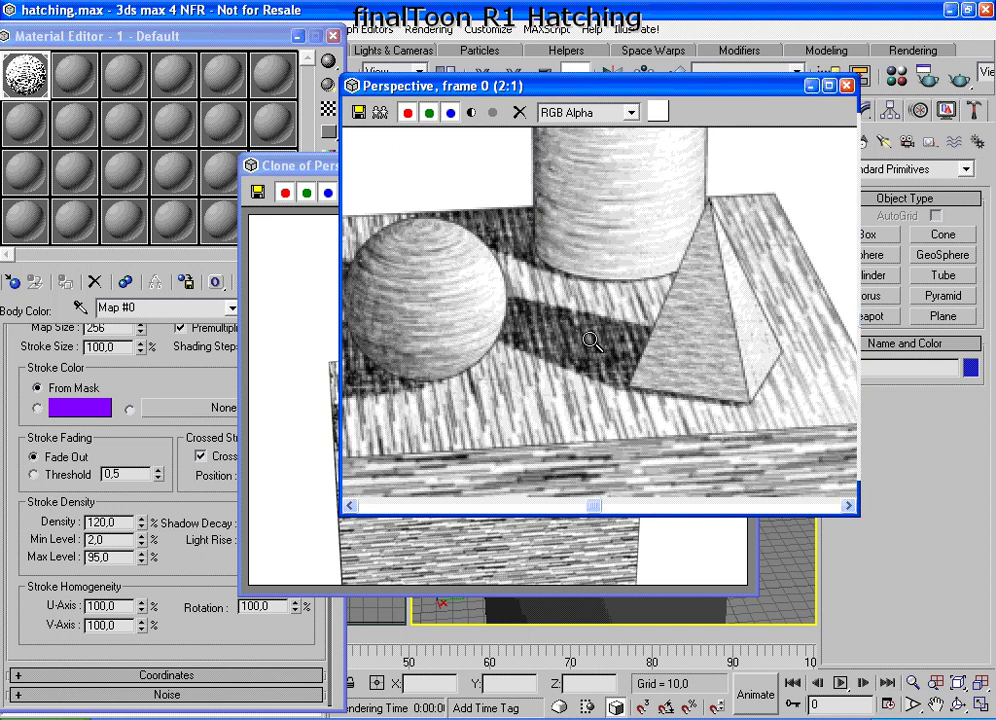
ctrl+right_click(592, 342)
click(290, 400)
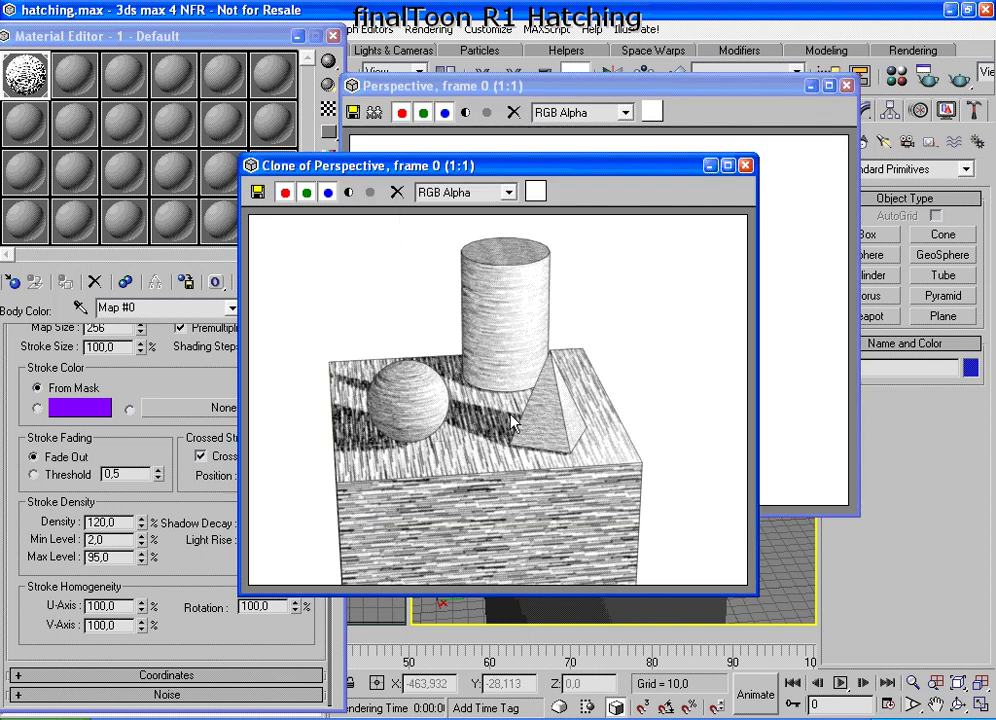
click(748, 100)
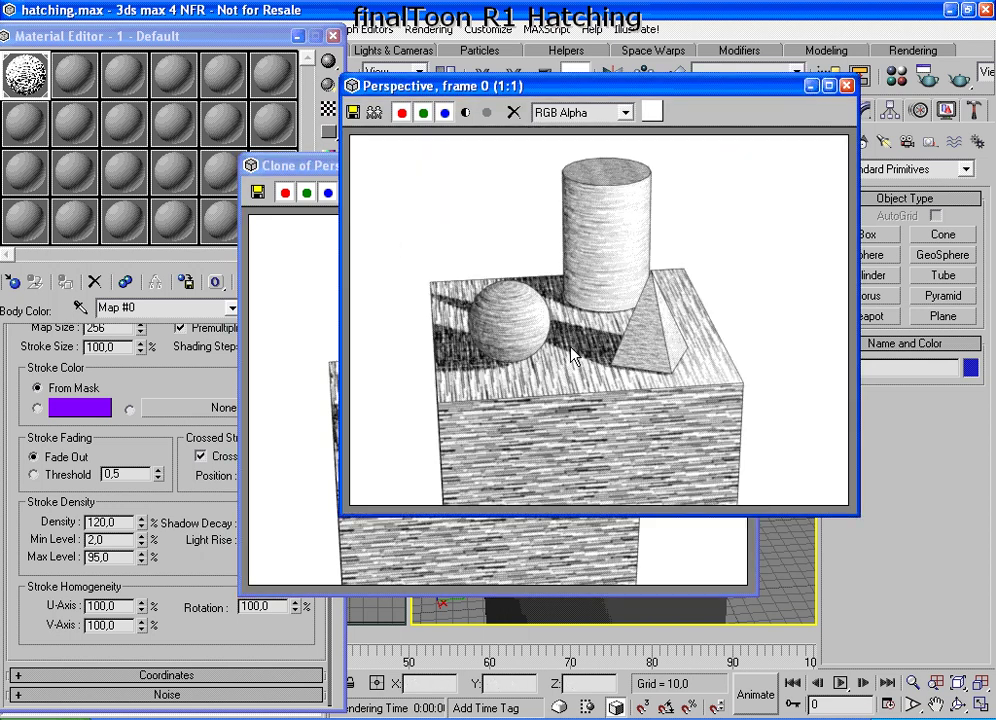
double_click(252, 170)
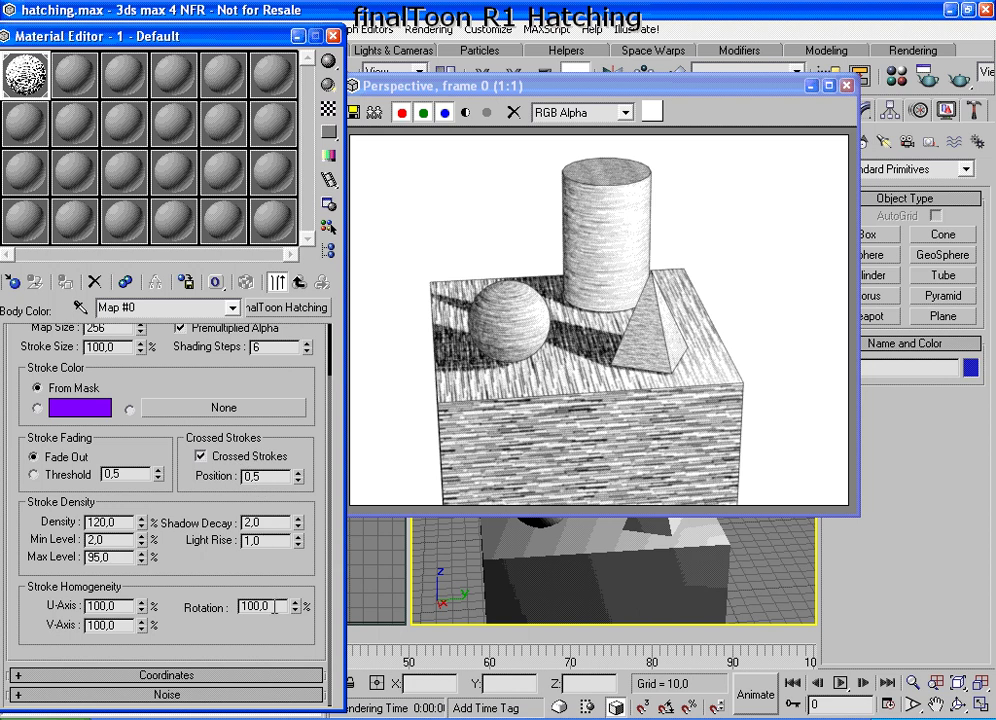
- Set the Stroke Homogeneity Rotation to 50% and render the Perspective view
mouse_move(277, 606)
mouse_down()
mouse_move(235, 607)
mouse_move(284, 649)
mouse_move(247, 588)
mouse_up()
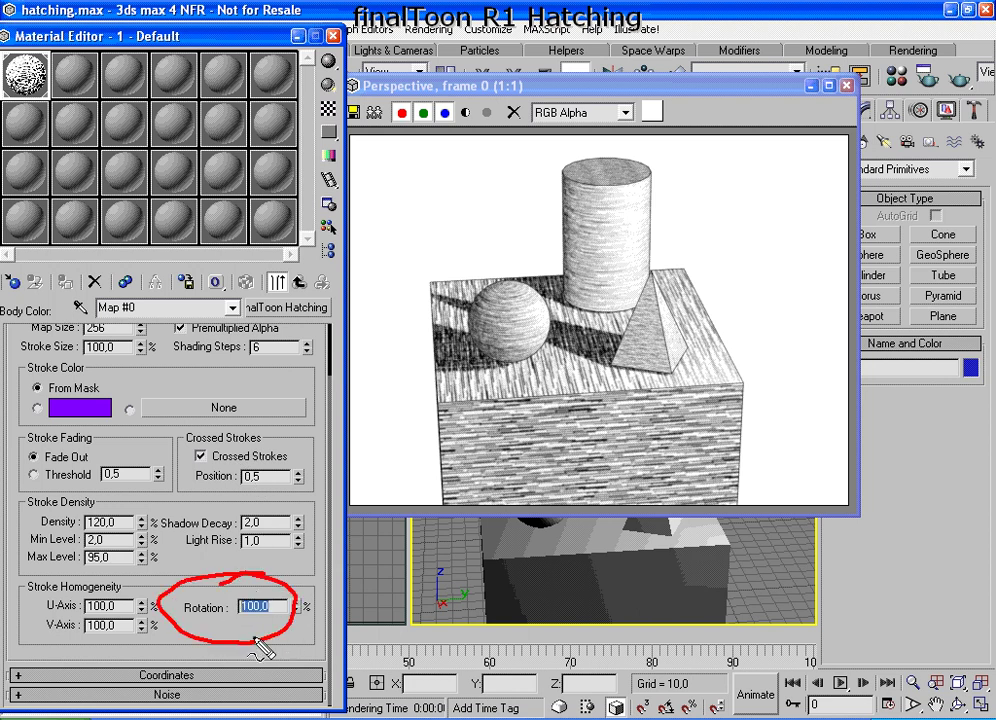
key(Escape)
text(50)
key(Return)
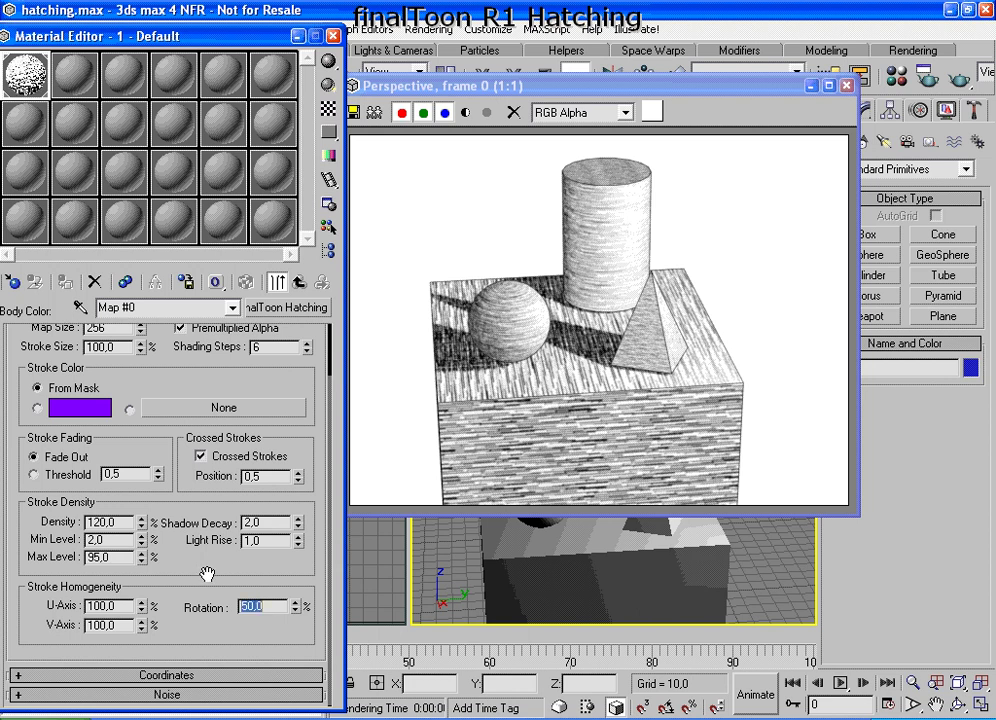
click(957, 85)
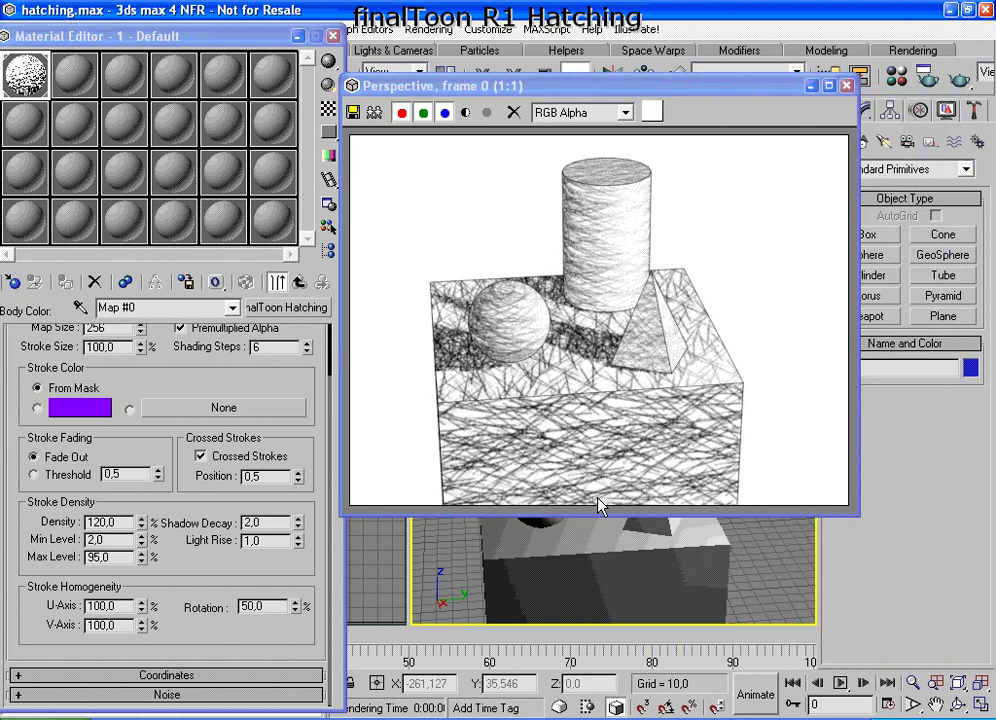
- Set the Stroke Homogeneity Rotation to 80% and render the Perspective view
click(255, 607)
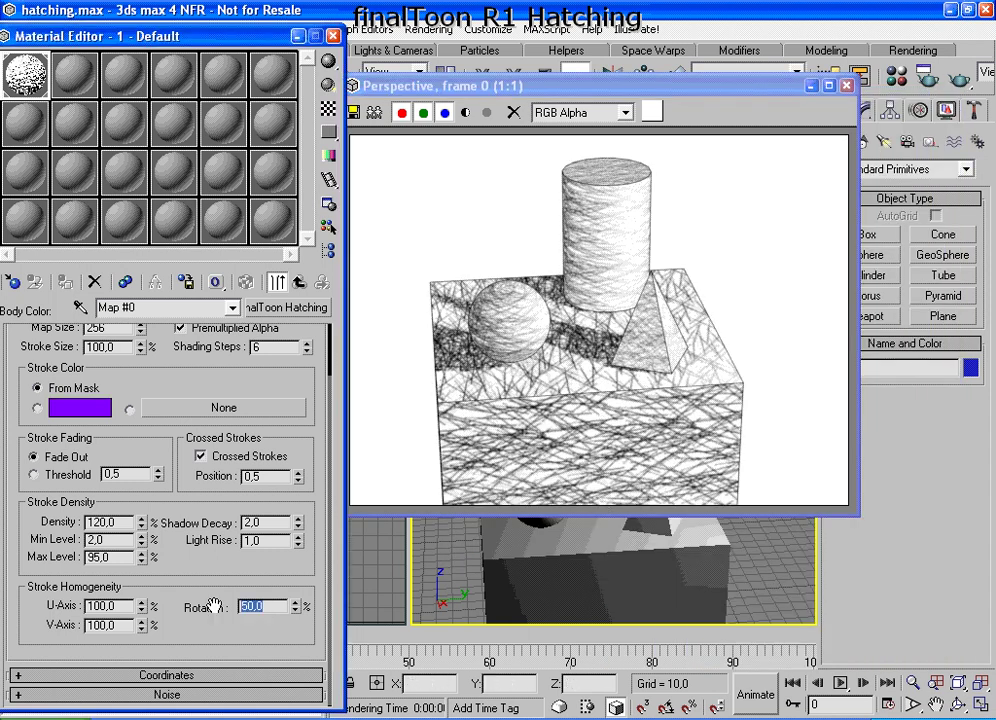
text(80)
key(Return)
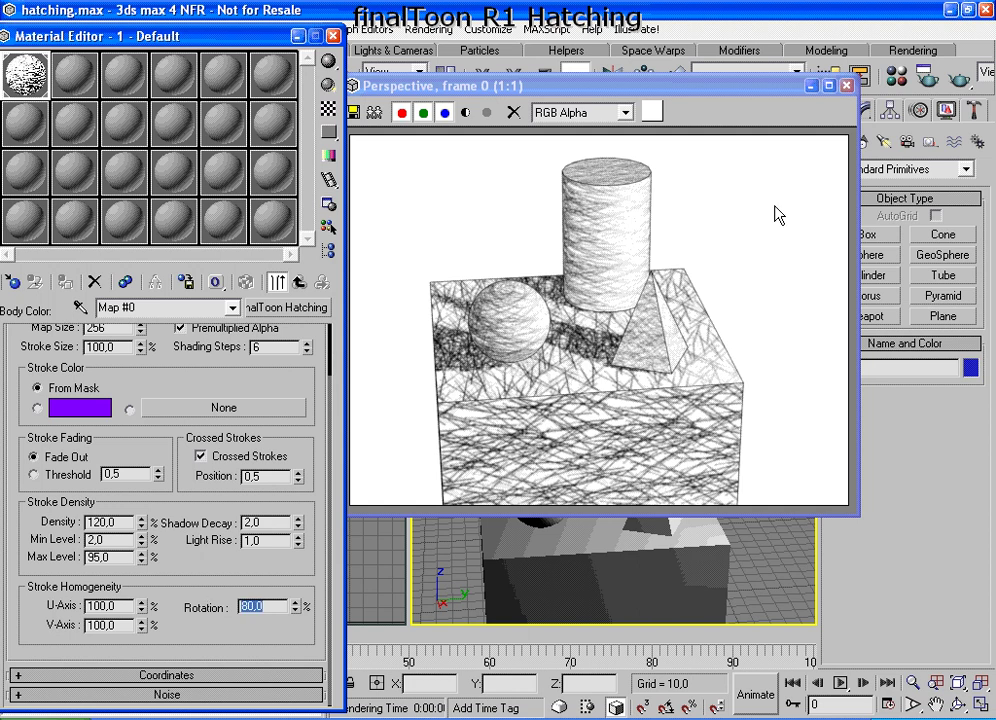
click(958, 77)
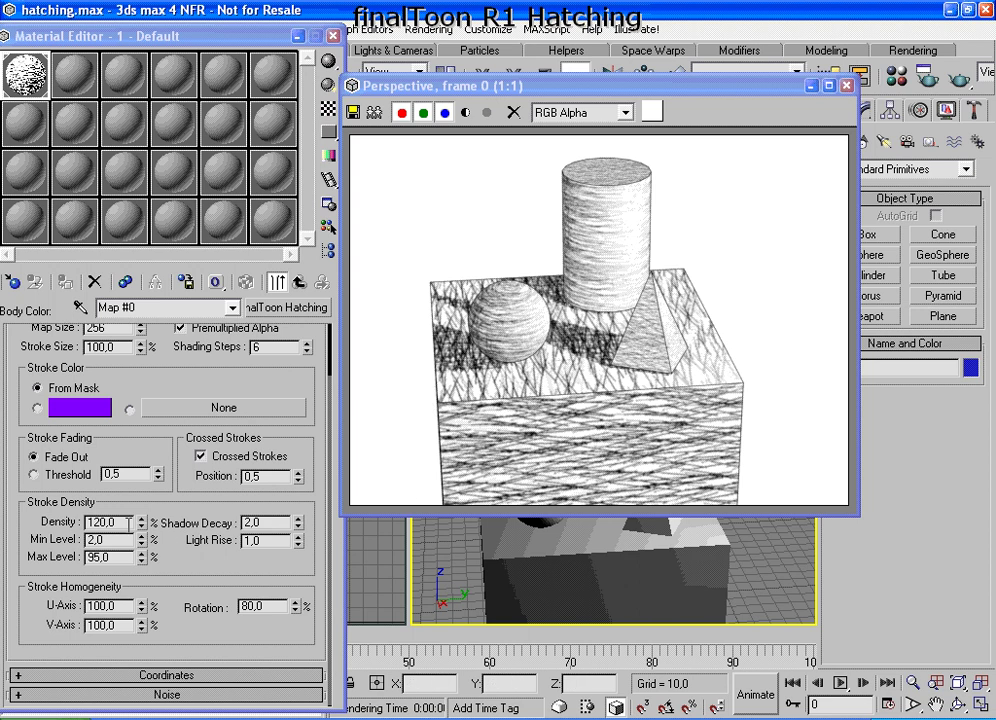
mouse_move(150, 507)
mouse_down()
mouse_move(45, 505)
mouse_move(30, 566)
mouse_move(110, 572)
mouse_move(165, 505)
mouse_move(140, 498)
mouse_up()
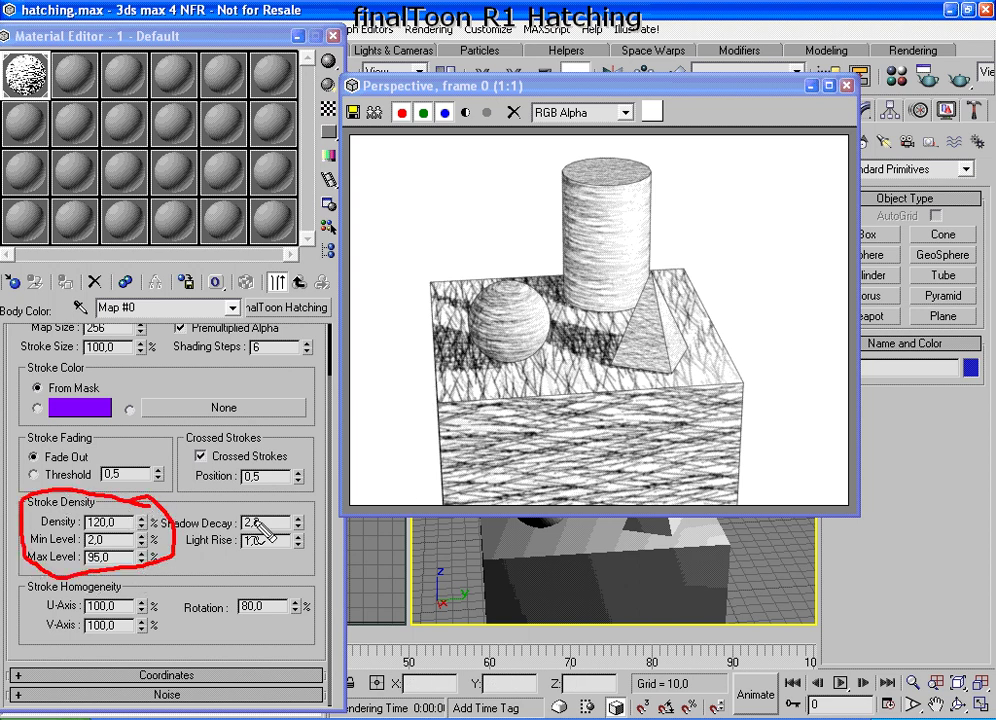
mouse_move(225, 505)
mouse_down()
mouse_move(295, 512)
mouse_move(290, 565)
mouse_move(215, 515)
mouse_up()
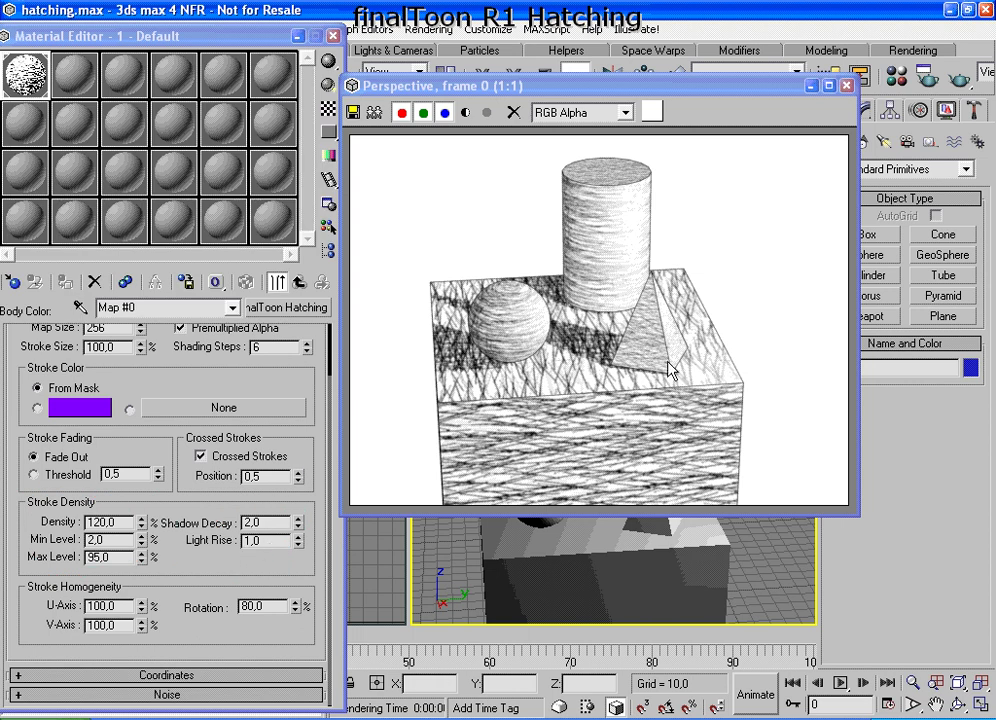
mouse_move(633, 245)
mouse_down()
mouse_move(648, 200)
mouse_move(599, 209)
mouse_move(598, 248)
mouse_move(648, 255)
mouse_up()
mouse_move(697, 332)
mouse_down()
mouse_move(668, 338)
mouse_move(713, 395)
mouse_up()
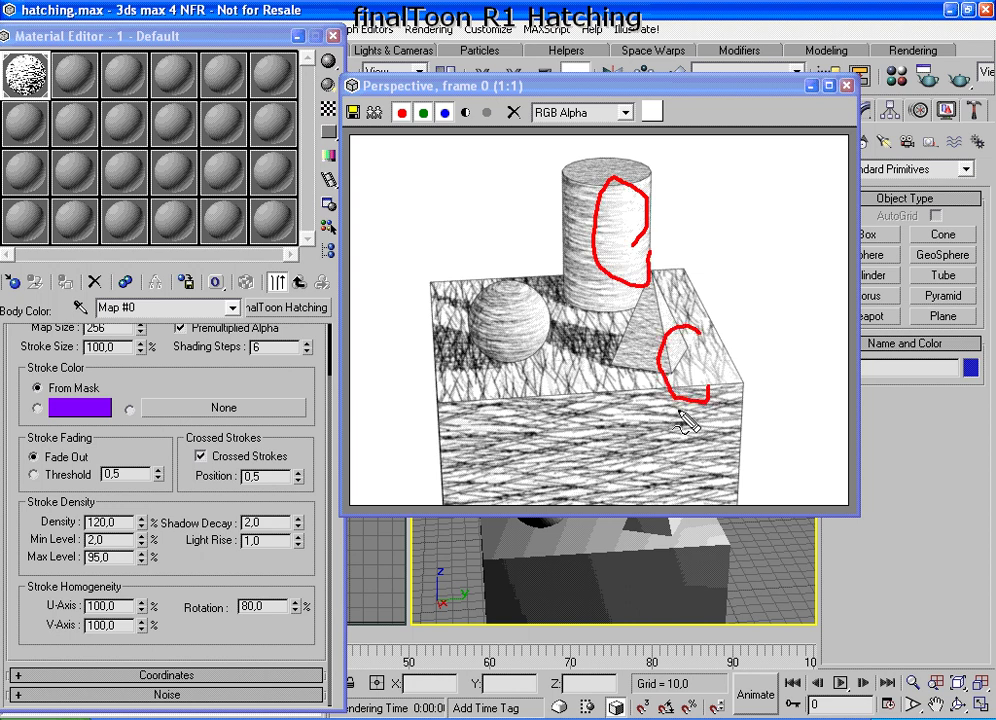
mouse_move(567, 359)
mouse_down()
mouse_move(519, 381)
mouse_move(590, 372)
mouse_up()
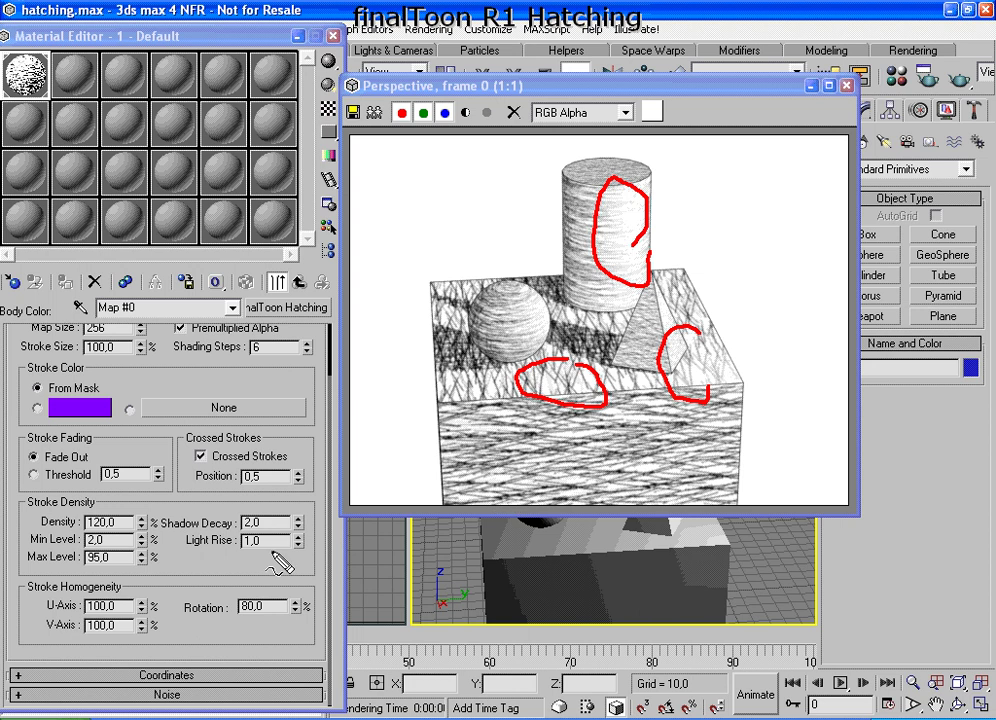
key(Escape)
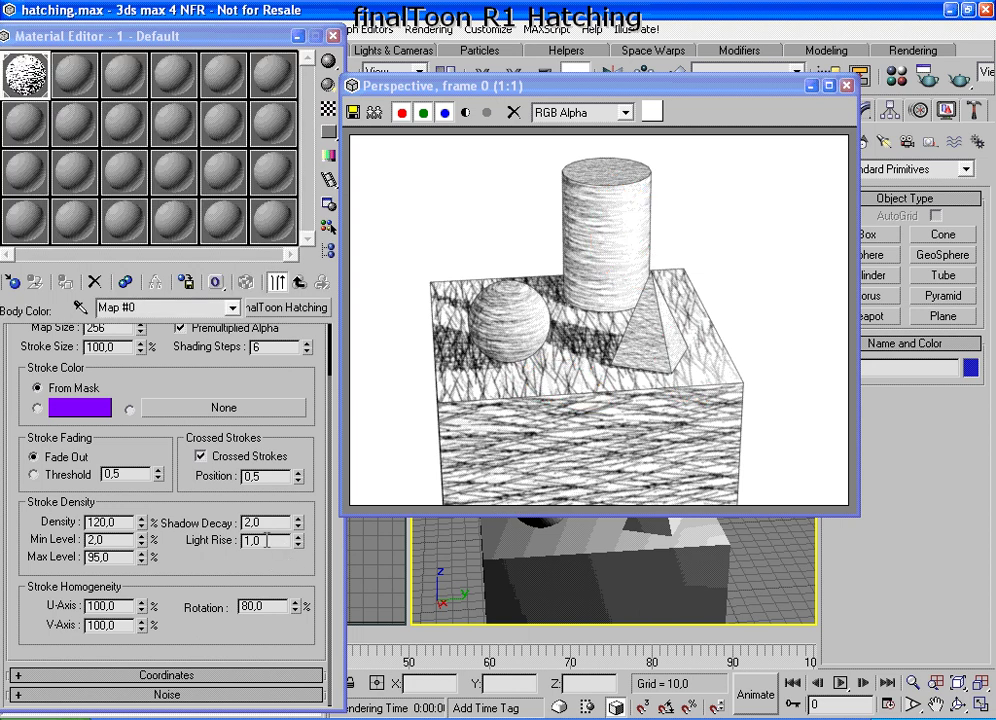
- Raise the Stroke Density Light Rise to 6,3 and render the Perspective view
drag(301, 543, 300, 487)
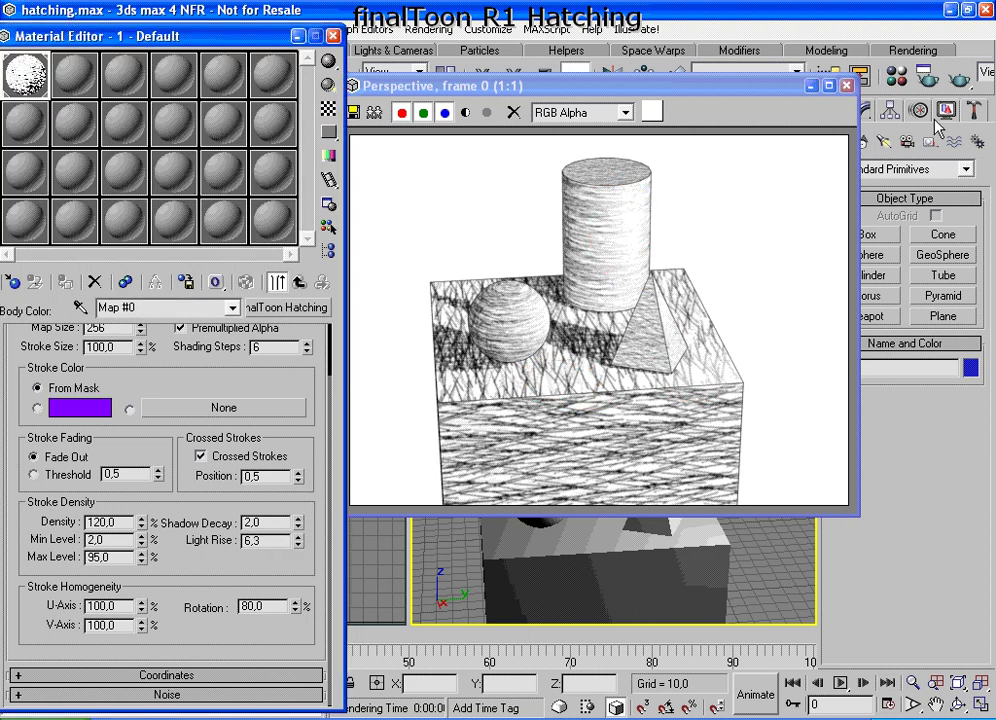
key(shift+q)
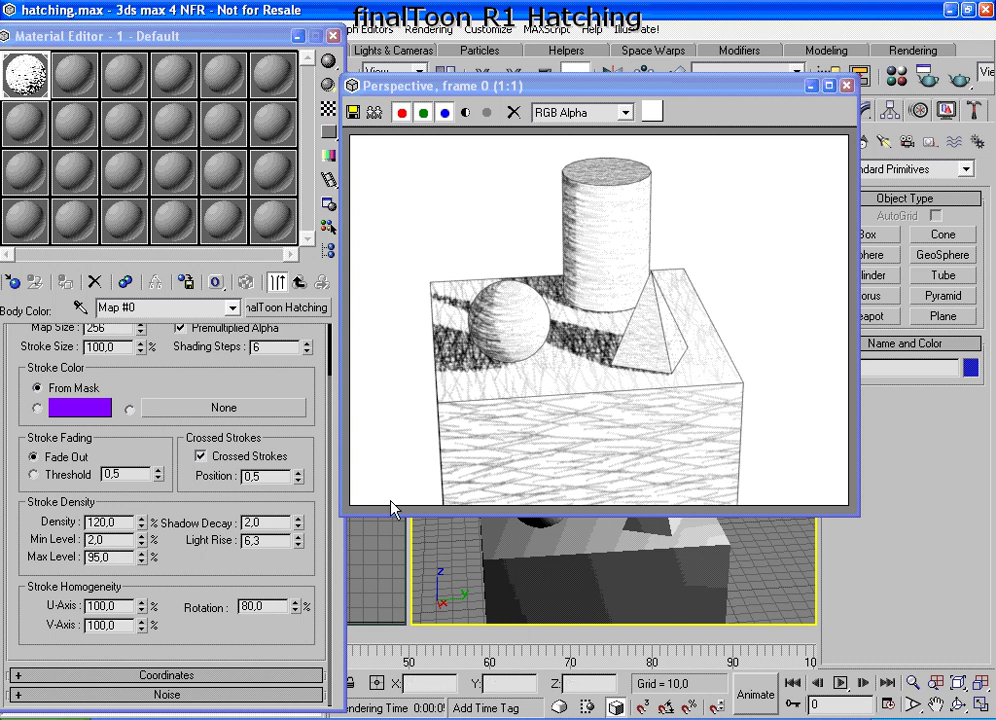
- Set the Stroke Density Light Rise to 0,2 and render the Perspective view
click(236, 540)
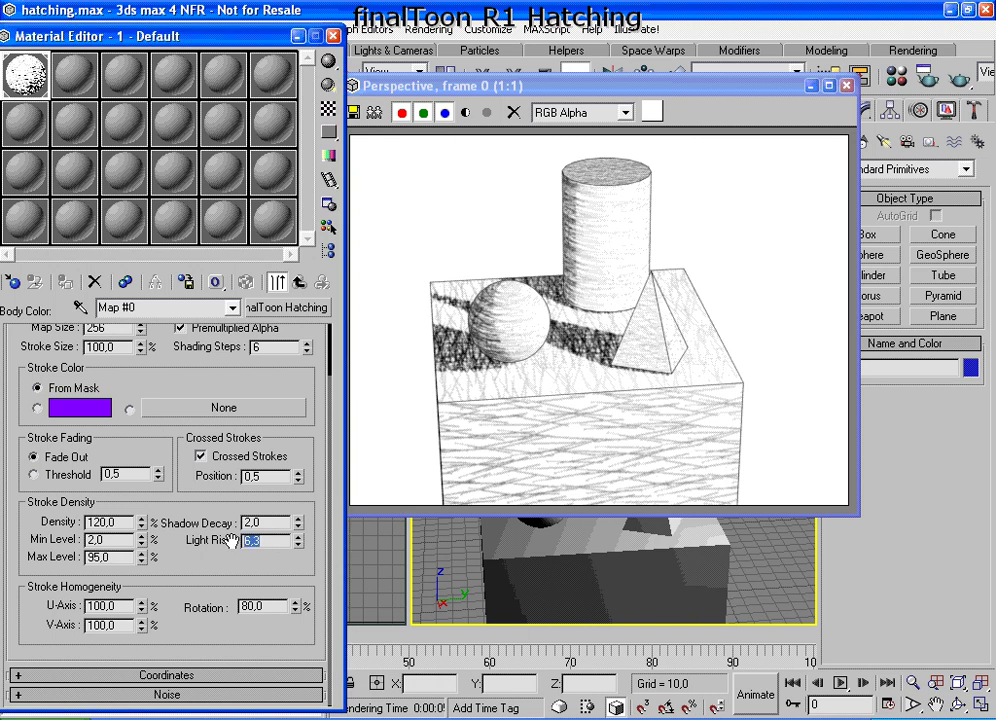
text(0,2)
key(Return)
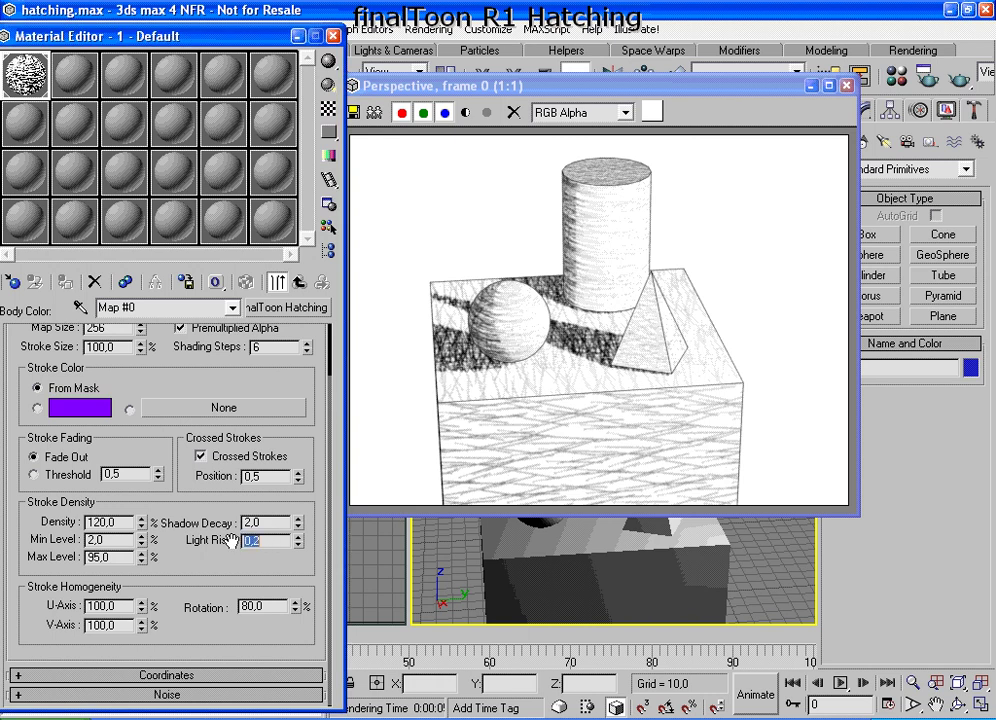
key(shift+q)
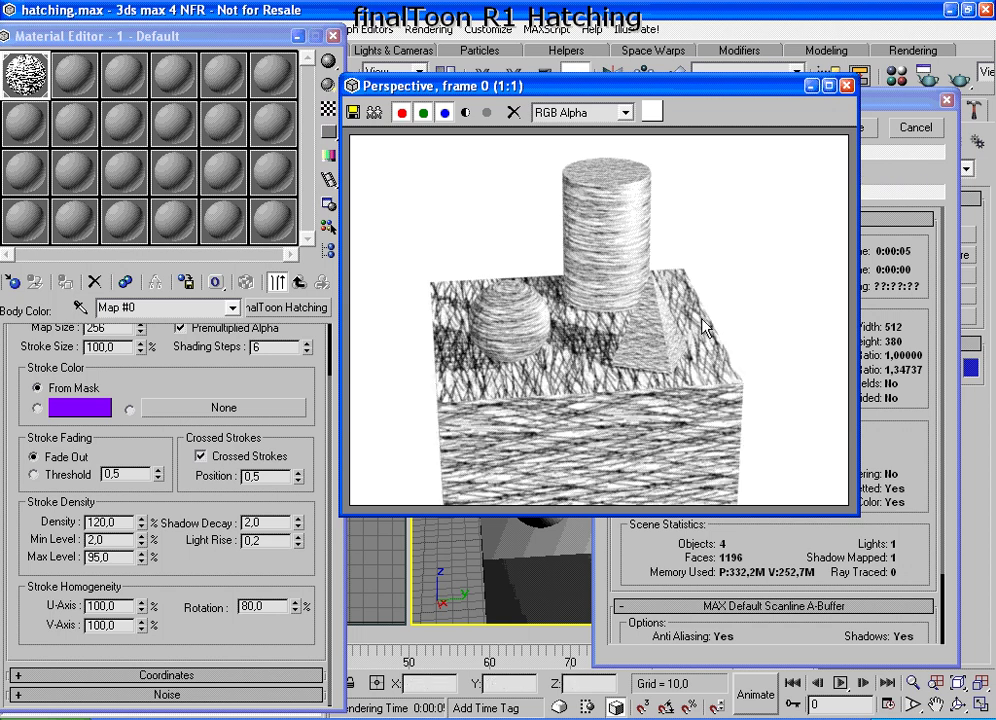
mouse_move(654, 292)
mouse_down()
mouse_move(668, 306)
mouse_move(664, 330)
mouse_up()
mouse_move(636, 171)
mouse_down()
mouse_move(622, 215)
mouse_move(643, 300)
mouse_move(648, 245)
mouse_move(636, 172)
mouse_up()
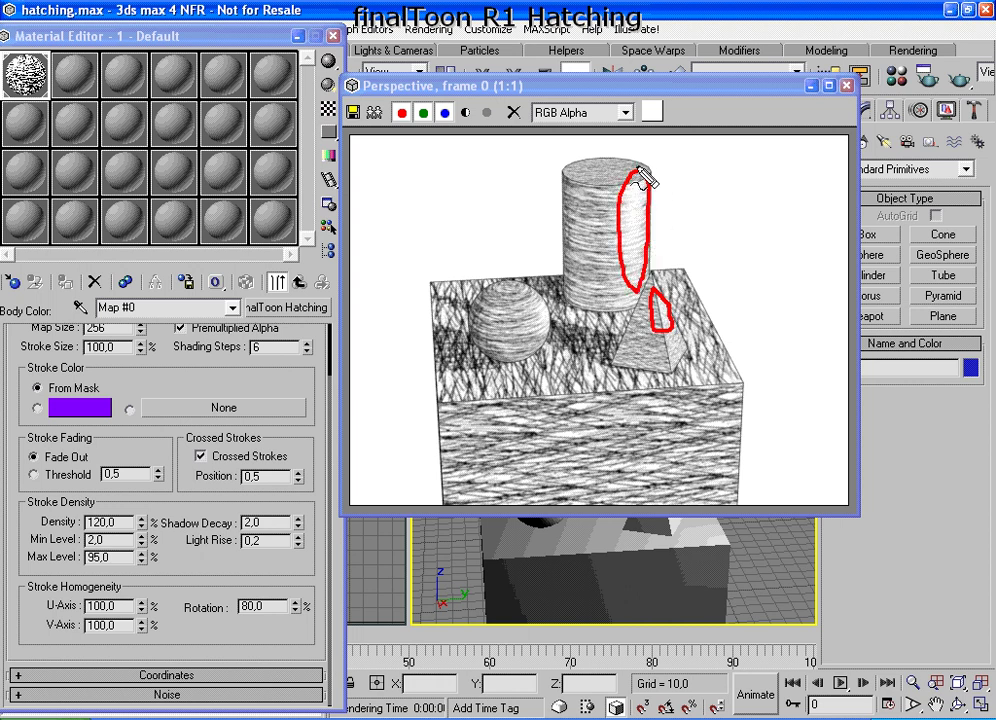
mouse_move(548, 291)
mouse_down()
mouse_move(538, 343)
mouse_move(556, 296)
mouse_up()
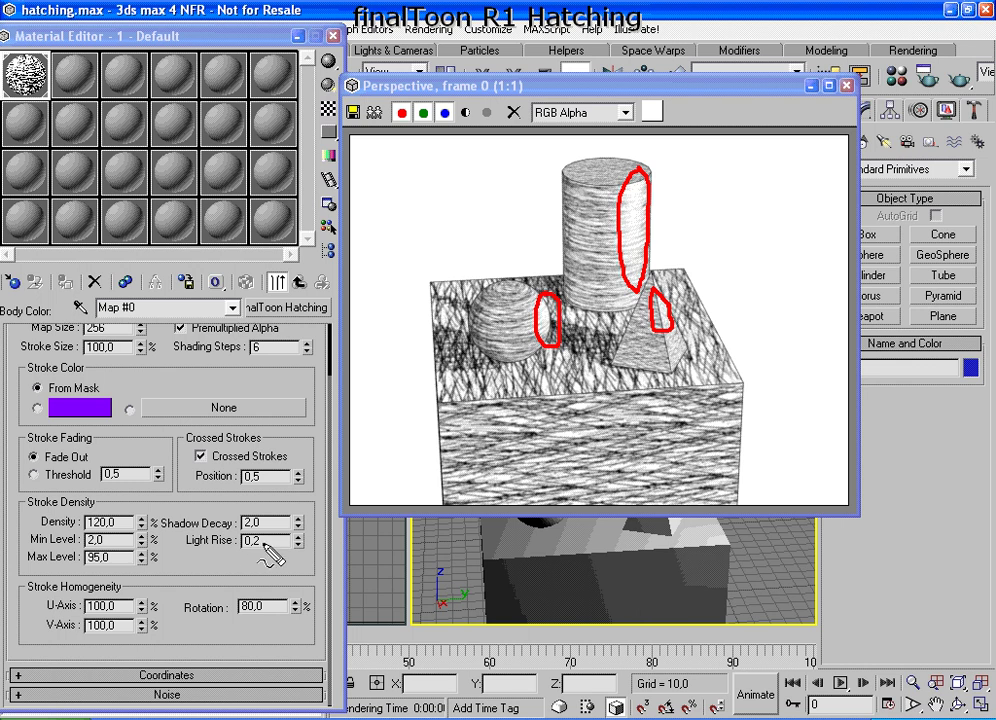
key(Escape)
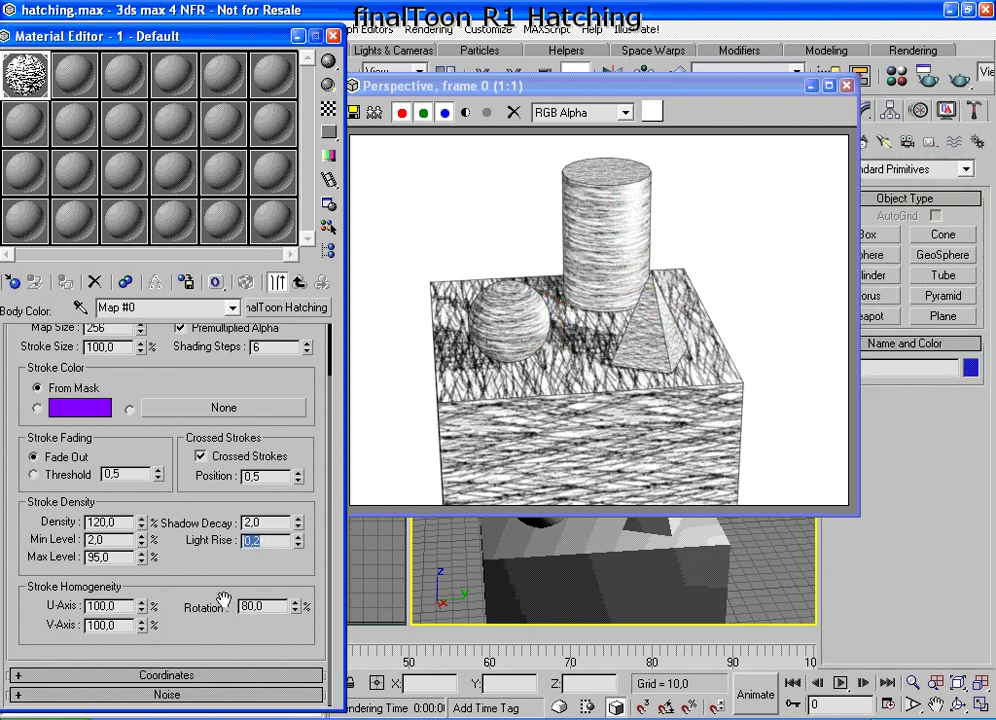
- Restore the Stroke Density Light Rise to 1,0 and render the Perspective view
click(959, 79)
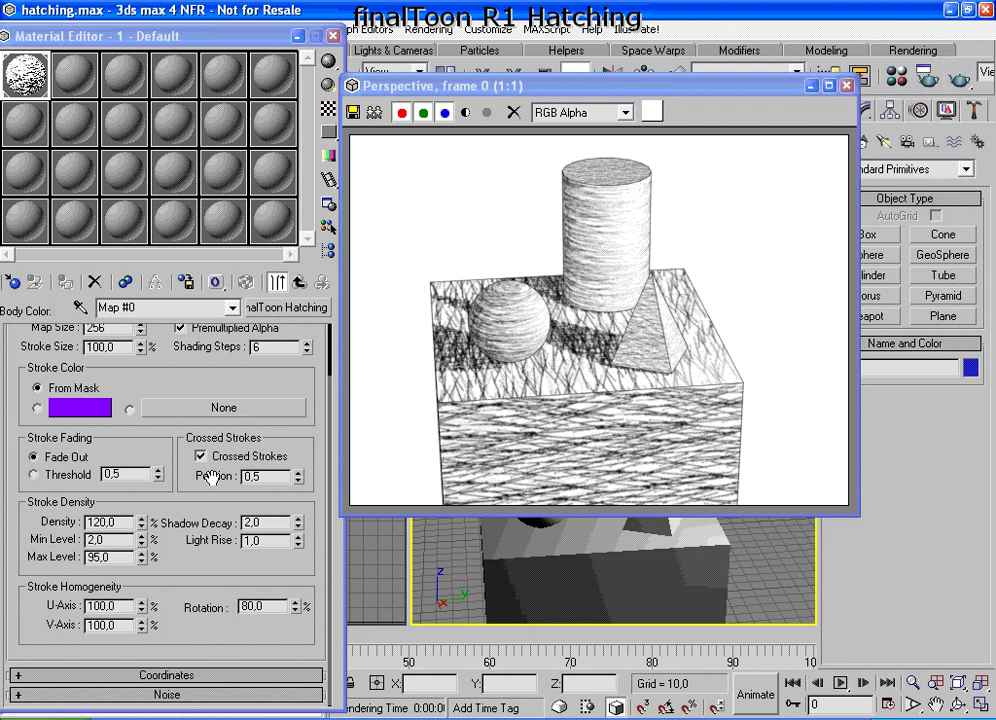
- Set the Stroke Density Shadow Decay to 10,0, render the Perspective view and magnify the cylinder in the rendered image
click(205, 515)
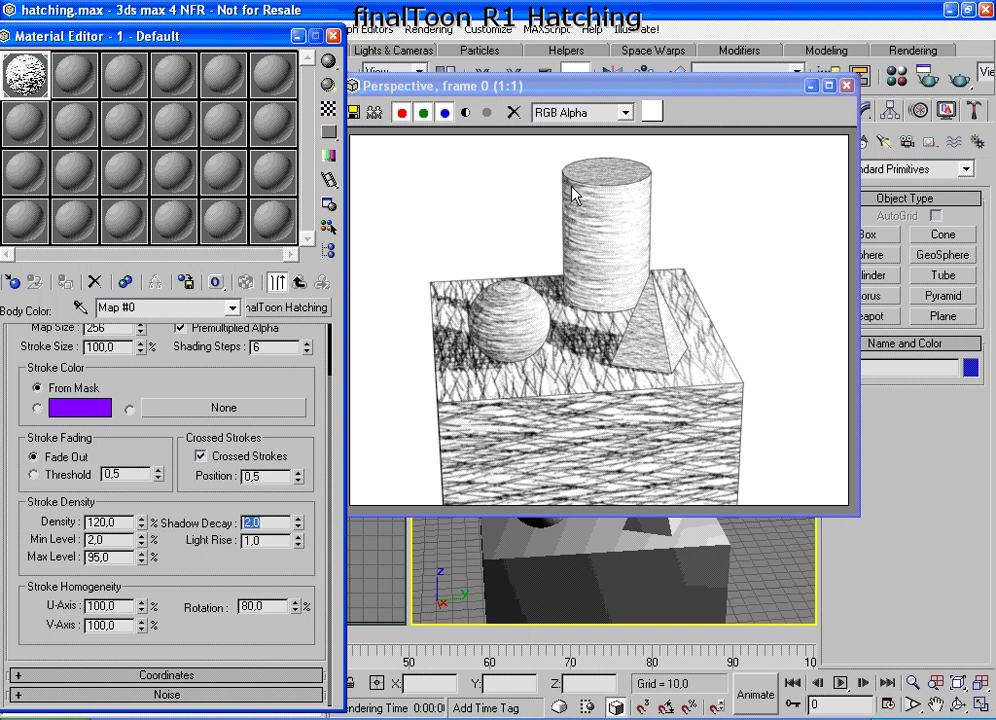
drag(564, 184, 572, 253)
drag(481, 306, 476, 336)
key(Escape)
double_click(277, 521)
text(10)
key(Return)
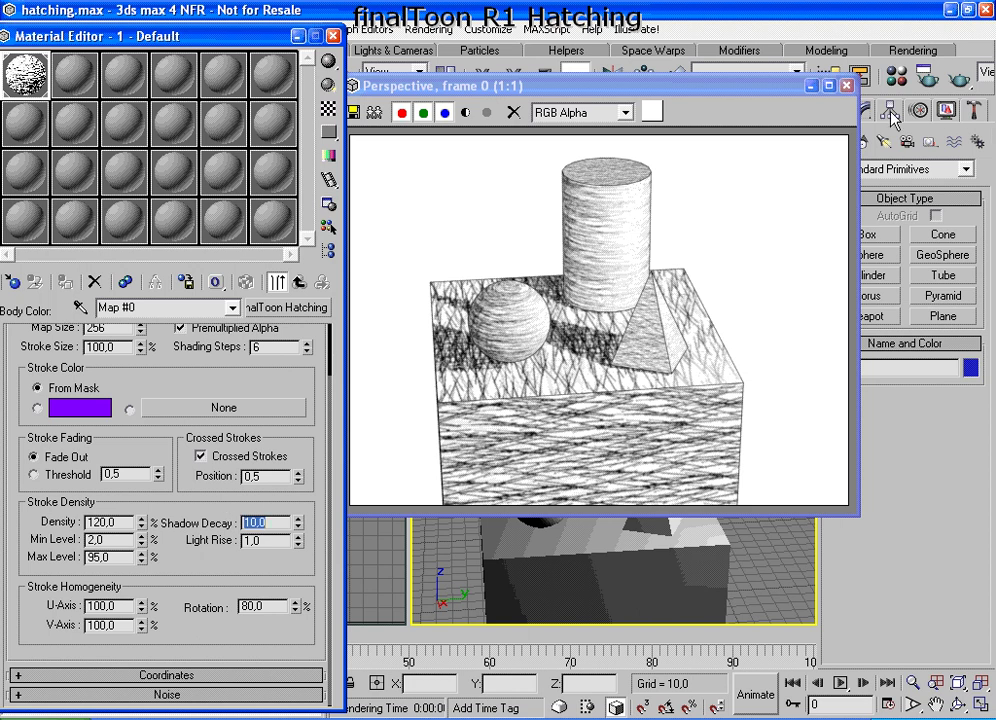
key(F9)
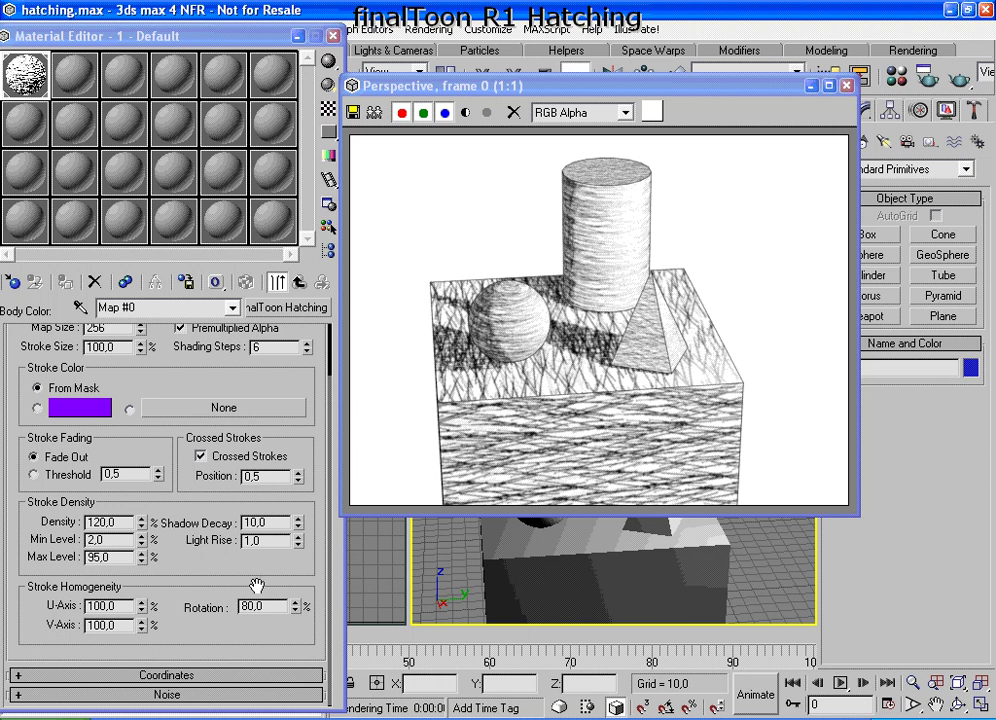
ctrl+click(573, 203)
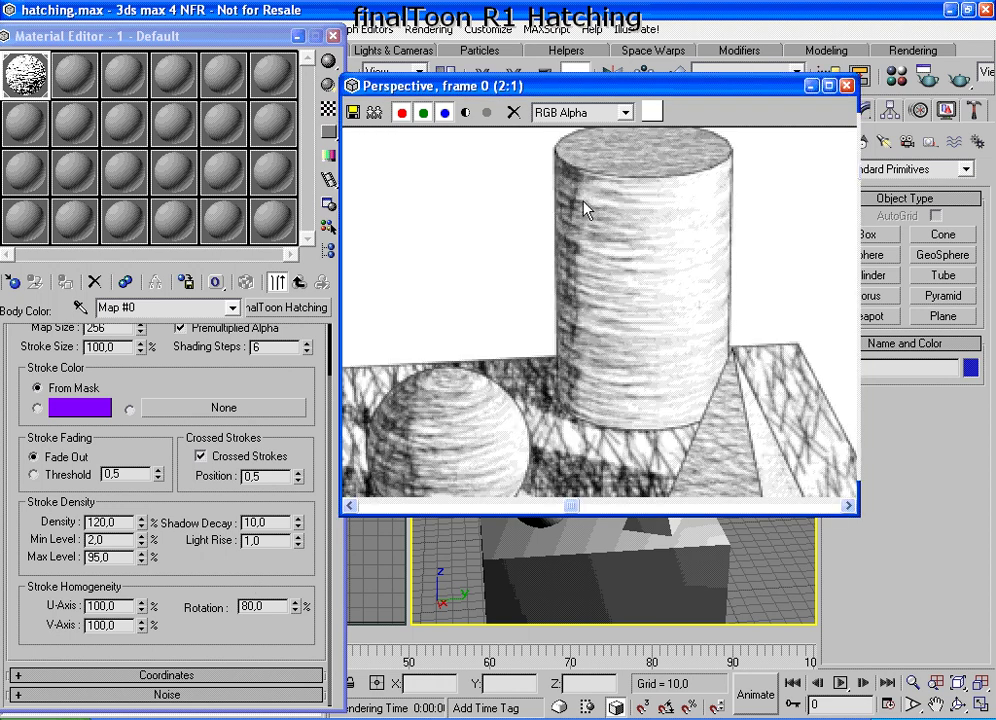
- Disable Crossed Strokes for a Perspective render, then enable it again and render once more for comparison
click(201, 456)
click(960, 78)
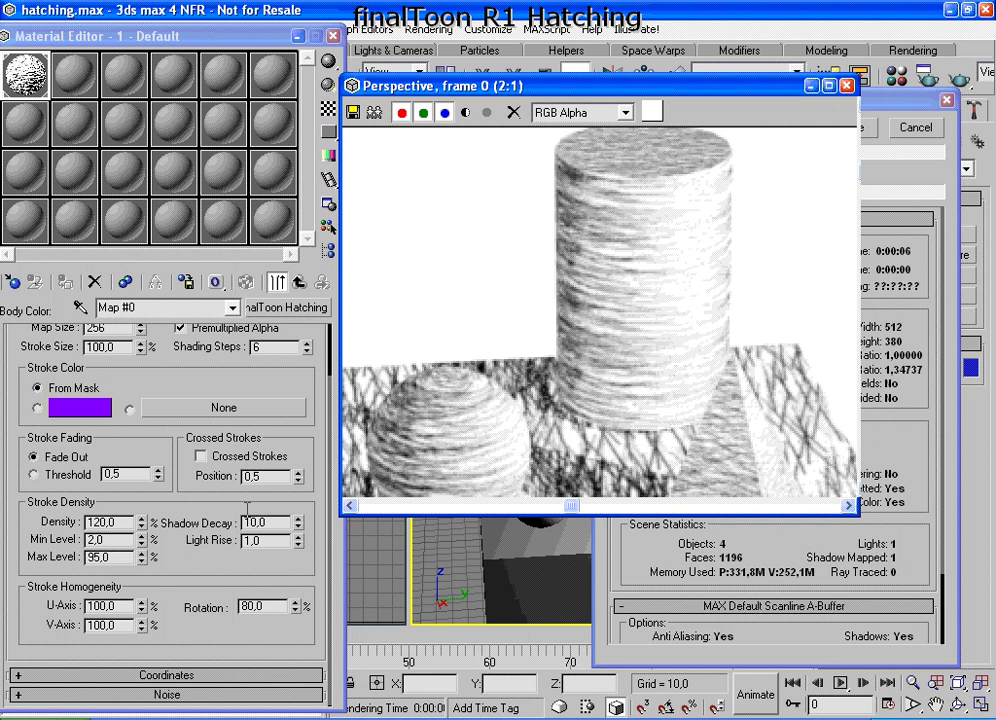
click(203, 458)
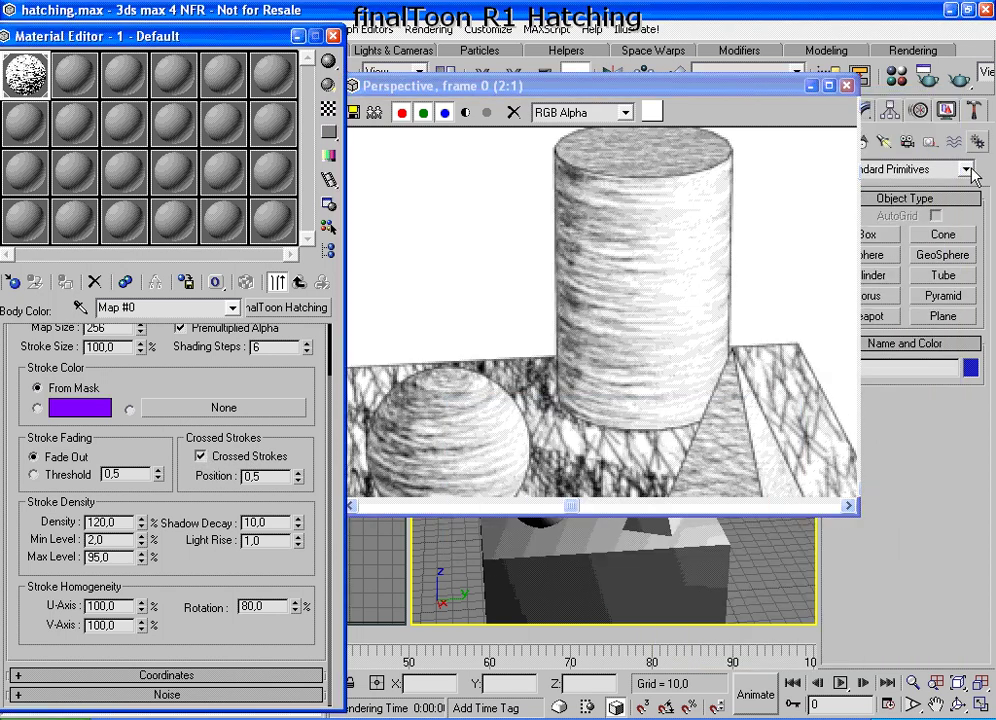
click(746, 65)
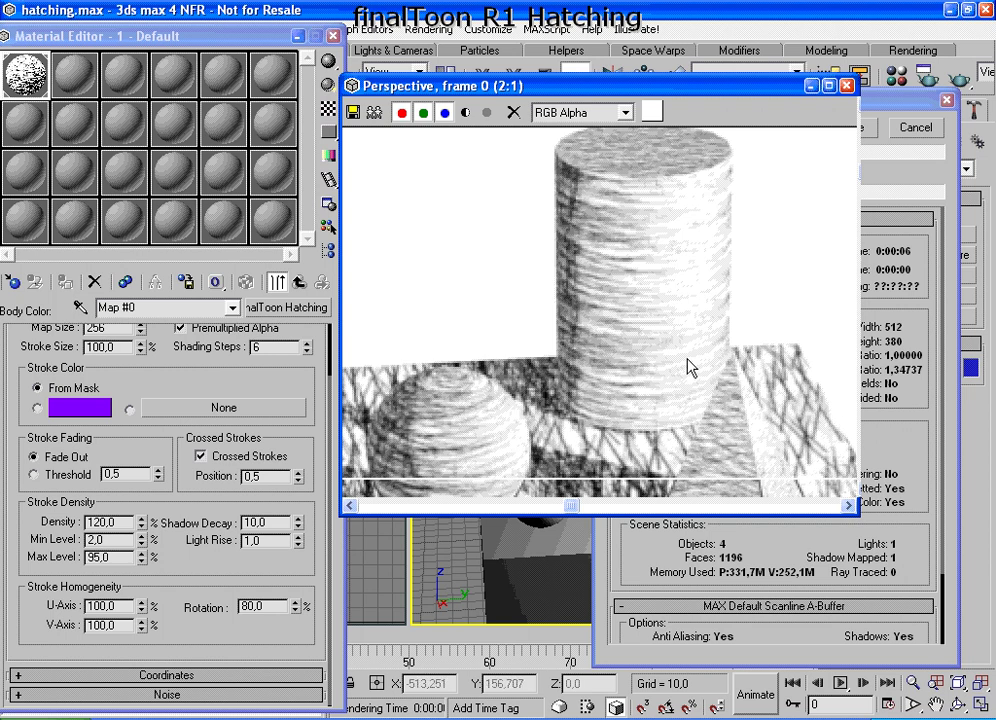
scroll(687, 351, down, 1)
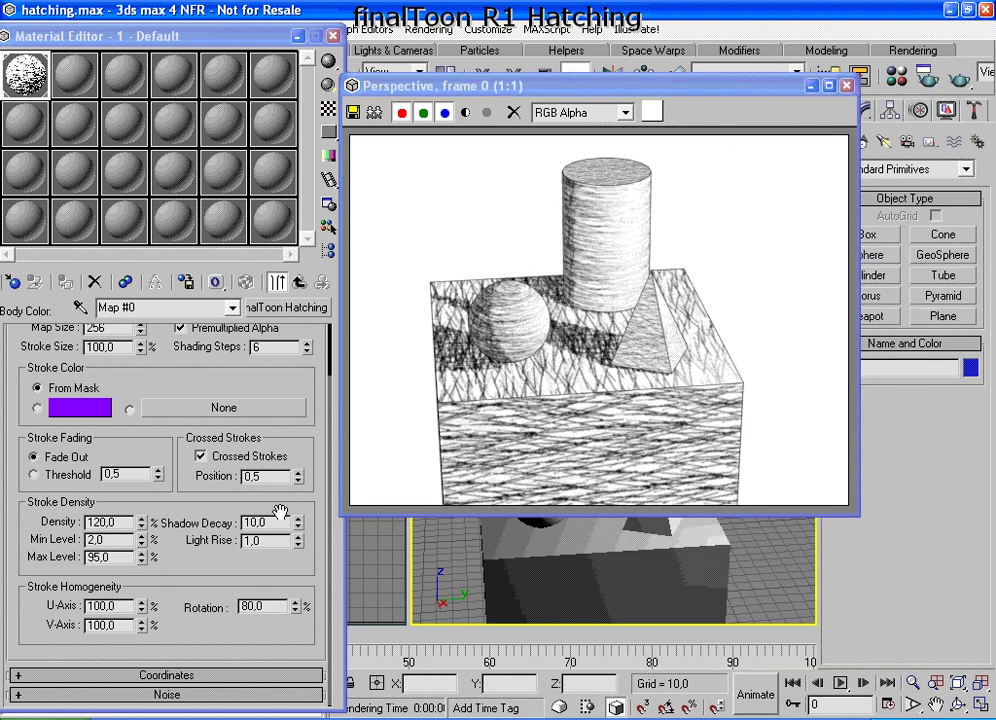
- Restore the Stroke Density Shadow Decay to 2,0 and render the Perspective view
text(2)
key(Return)
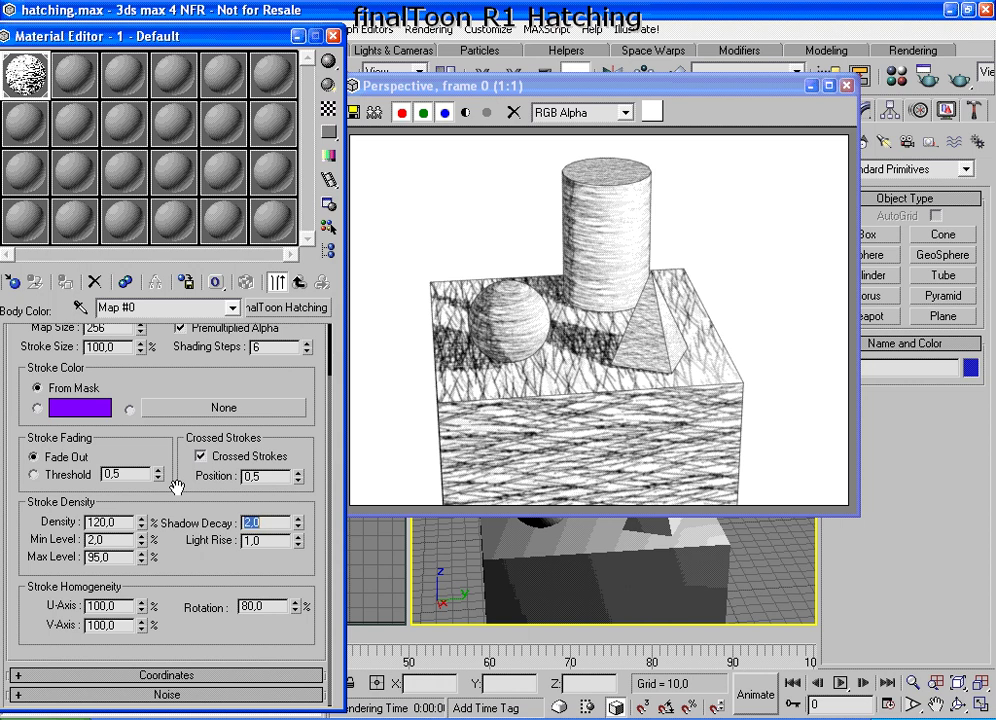
click(960, 78)
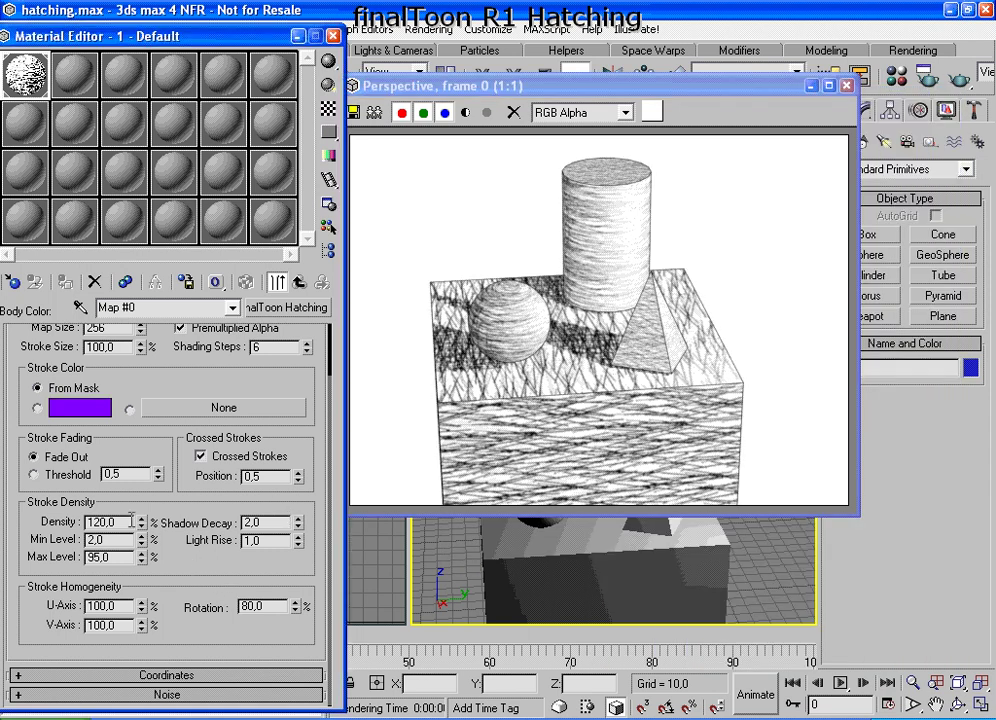
- Lower the Stroke Density value to 10% and render the Perspective view
mouse_move(131, 515)
mouse_down()
mouse_move(118, 500)
mouse_move(62, 514)
mouse_move(150, 520)
mouse_move(138, 502)
mouse_up()
key(Escape)
drag(193, 559, 205, 628)
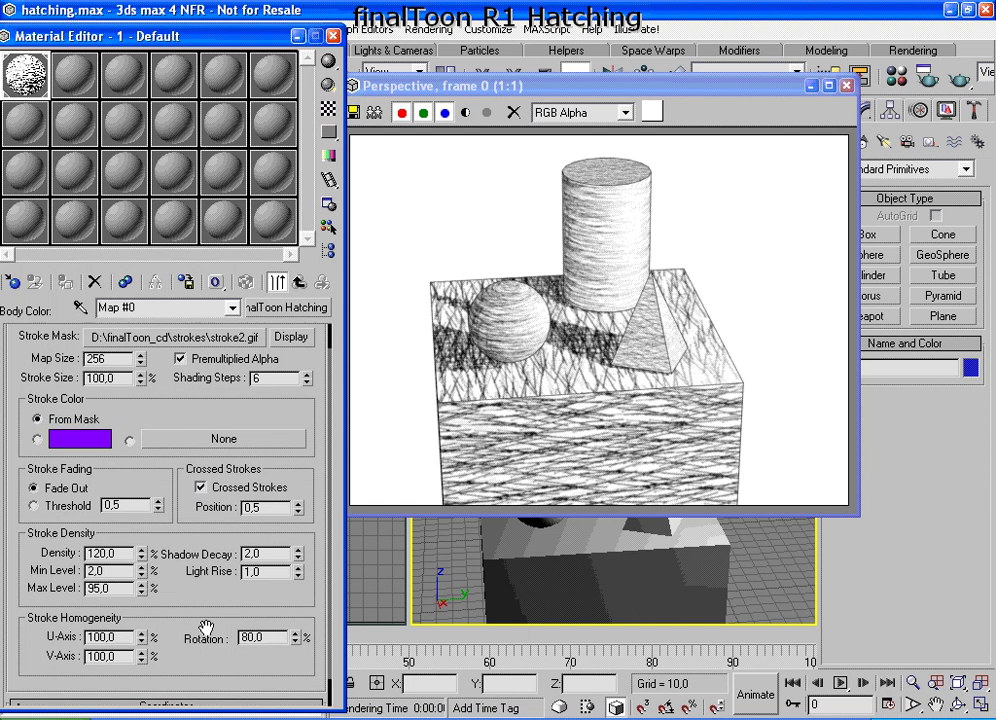
double_click(88, 553)
text(10)
key(Return)
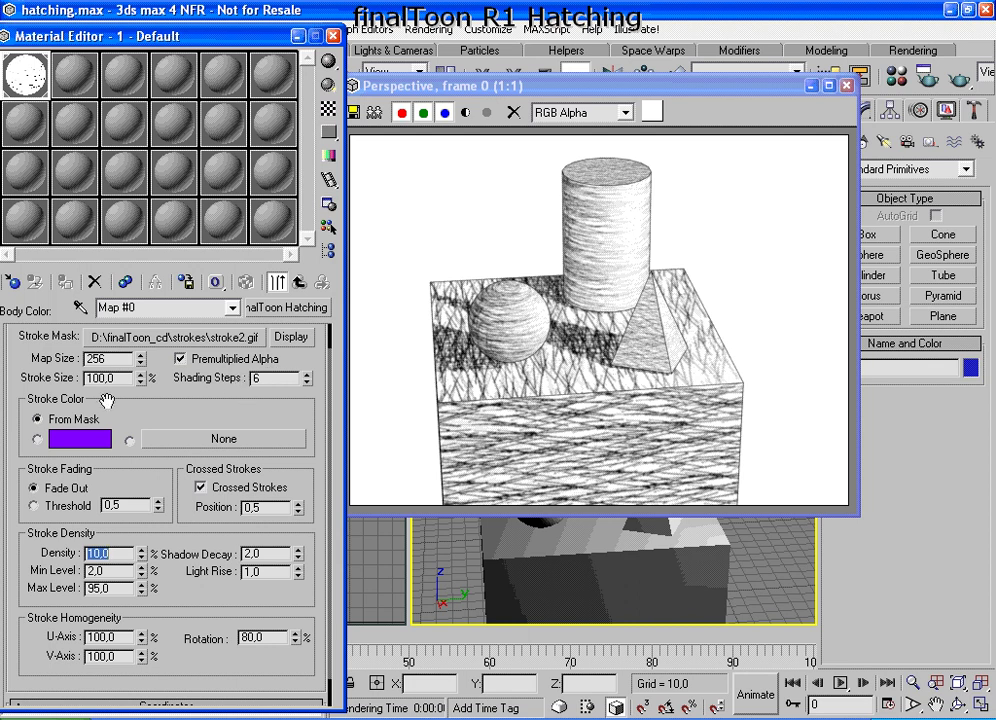
click(960, 80)
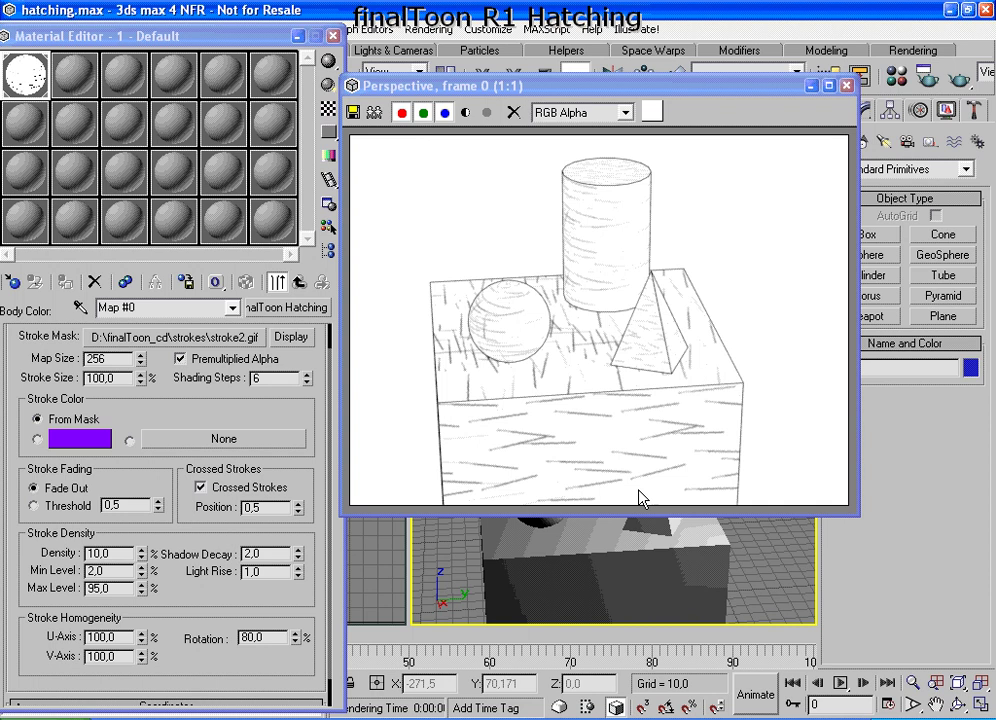
- Raise the Shadow Decay to 10,0 with the sparse strokes and render the Perspective view
click(268, 553)
text(10)
key(Return)
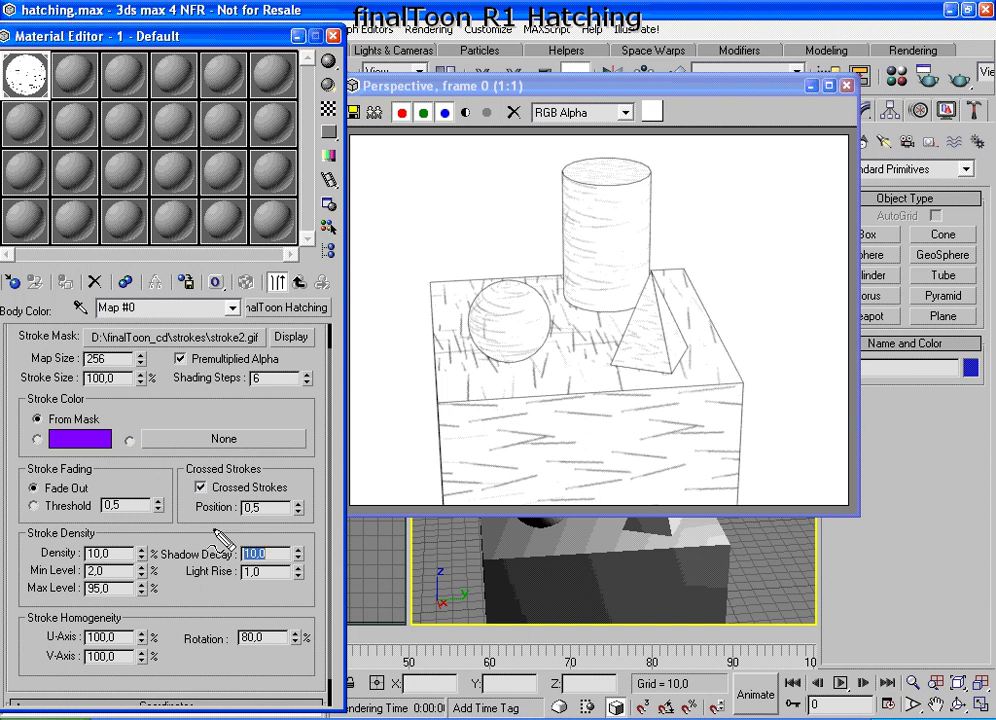
click(277, 553)
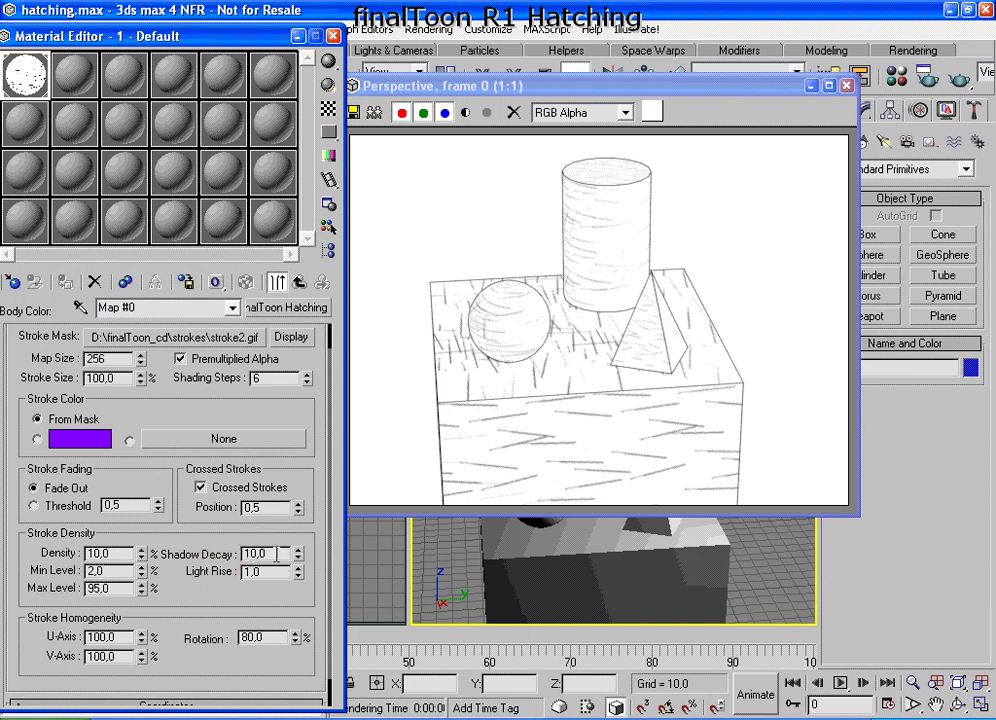
click(966, 78)
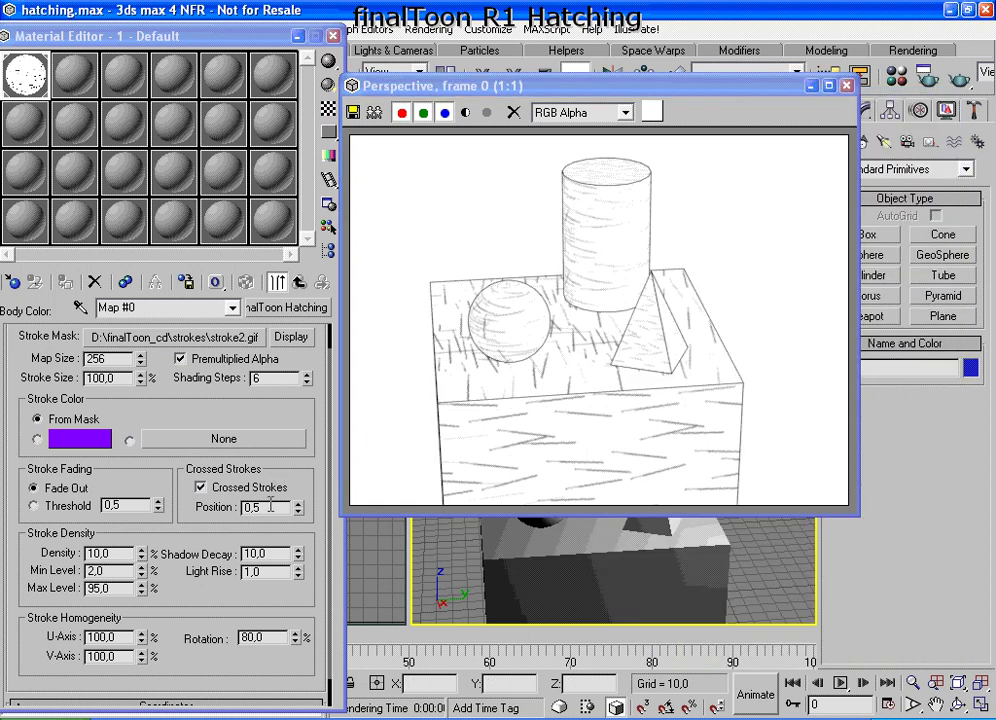
- Set the Shadow Decay back to 2,0 with the sparse strokes and render the Perspective view
double_click(256, 553)
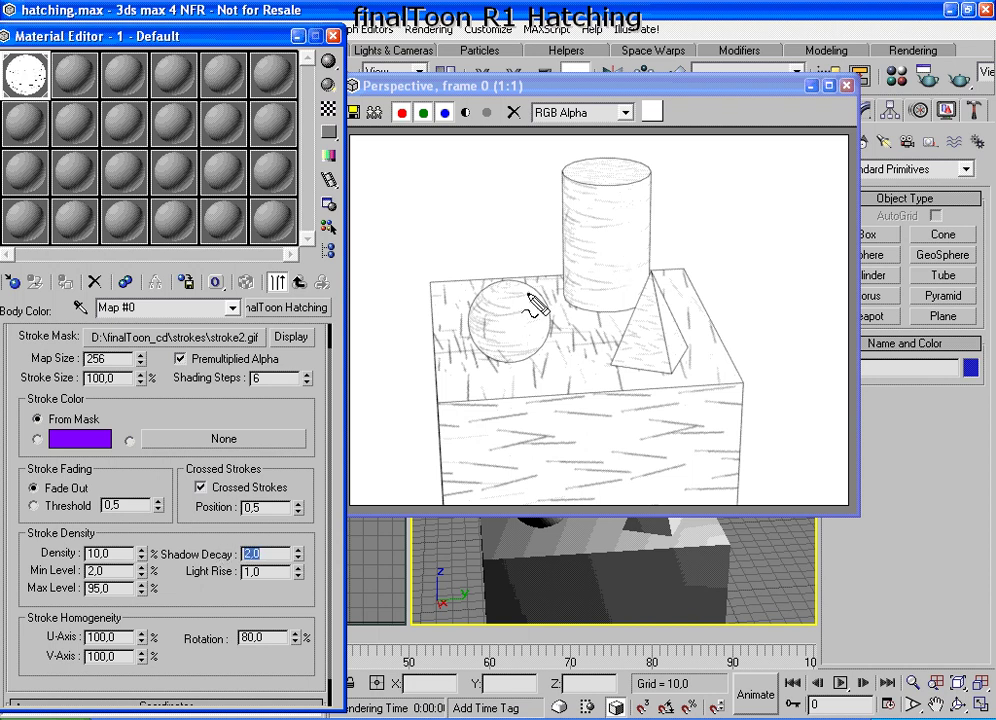
mouse_move(507, 294)
mouse_down()
mouse_move(500, 352)
mouse_move(492, 336)
mouse_up()
mouse_move(556, 178)
mouse_down()
mouse_move(570, 285)
mouse_move(600, 192)
mouse_up()
key(Escape)
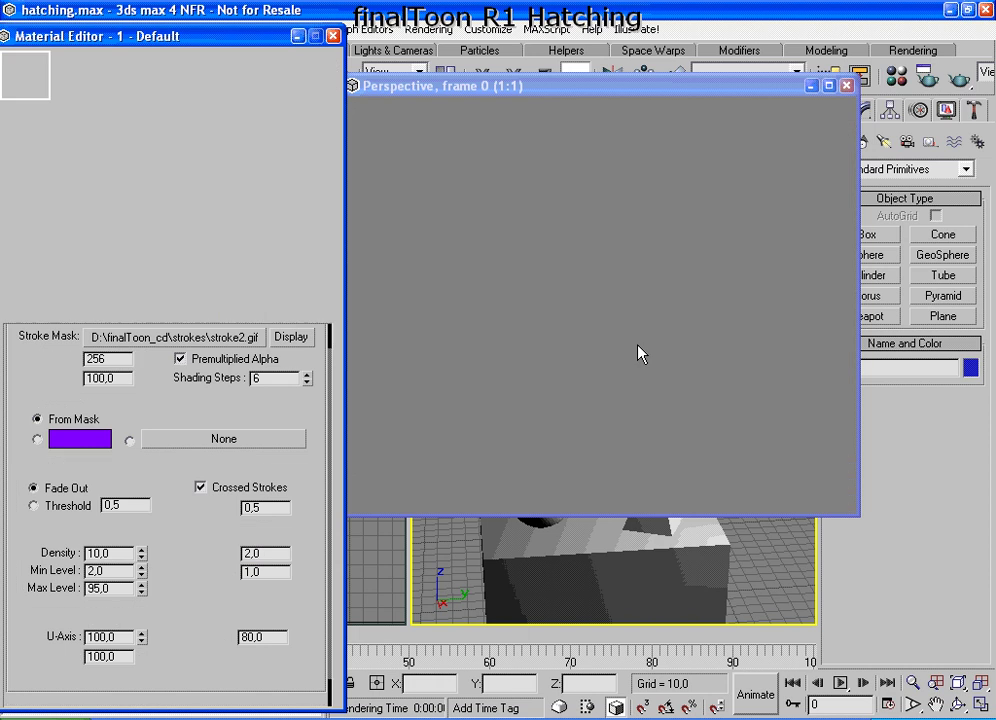
click(957, 76)
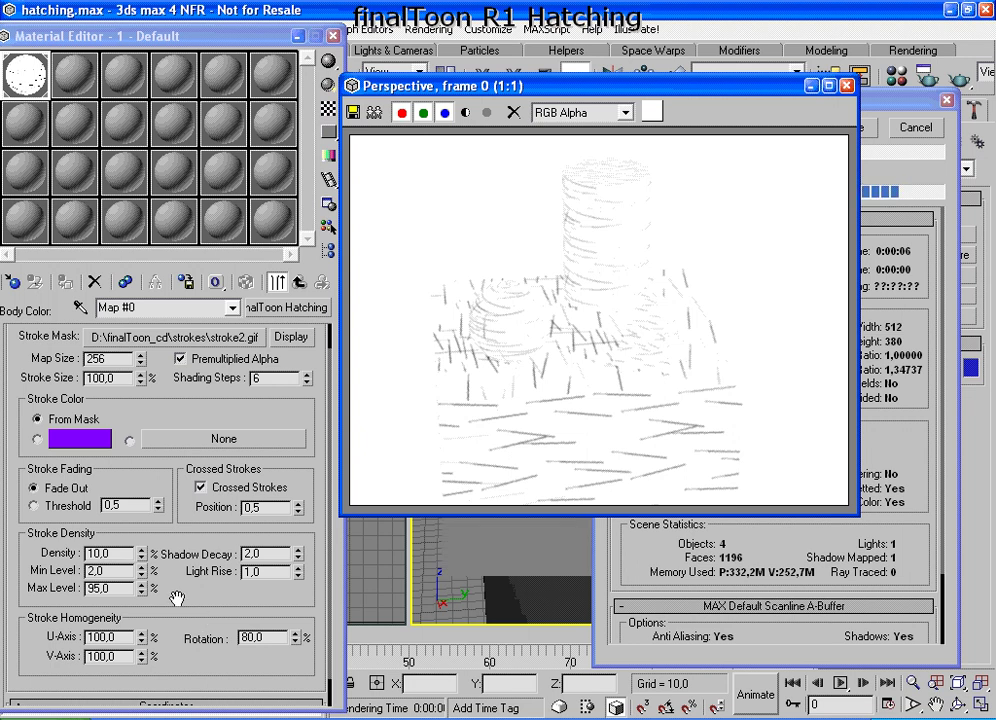
- Raise the Stroke Density value to 300% and render the Perspective view
double_click(118, 552)
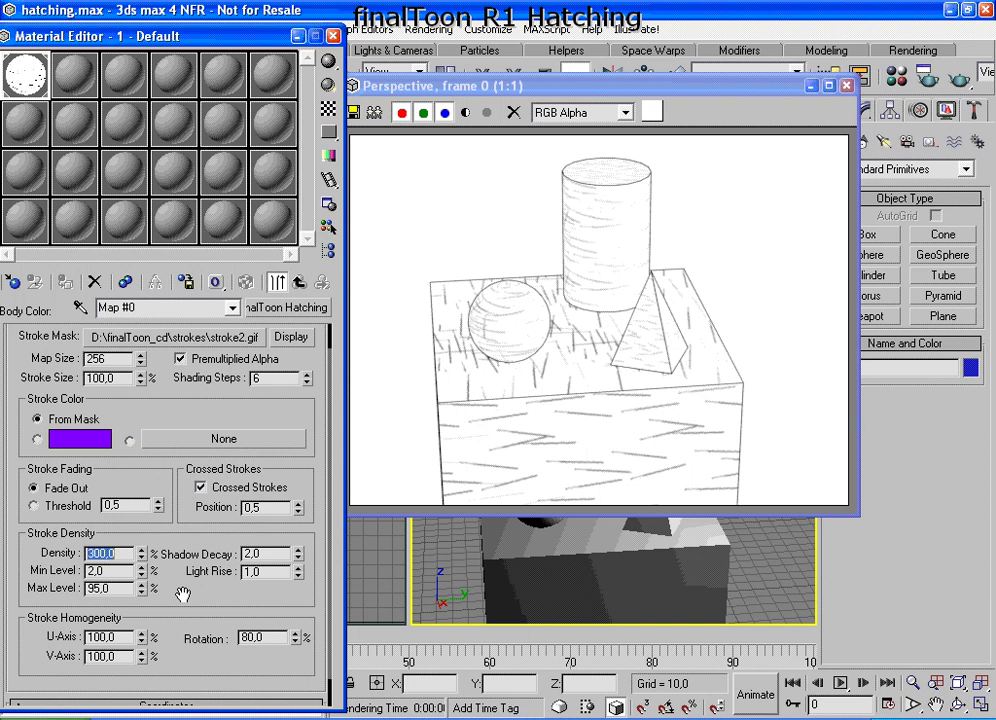
click(929, 110)
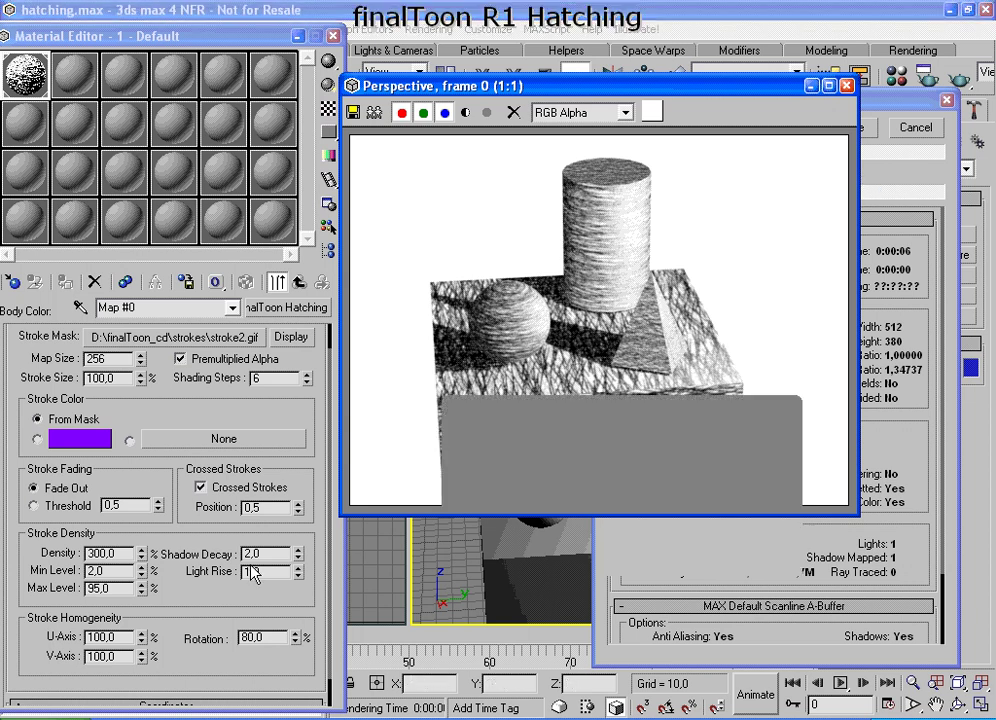
- Set the Stroke Density value to 50% and render the Perspective view
double_click(100, 553)
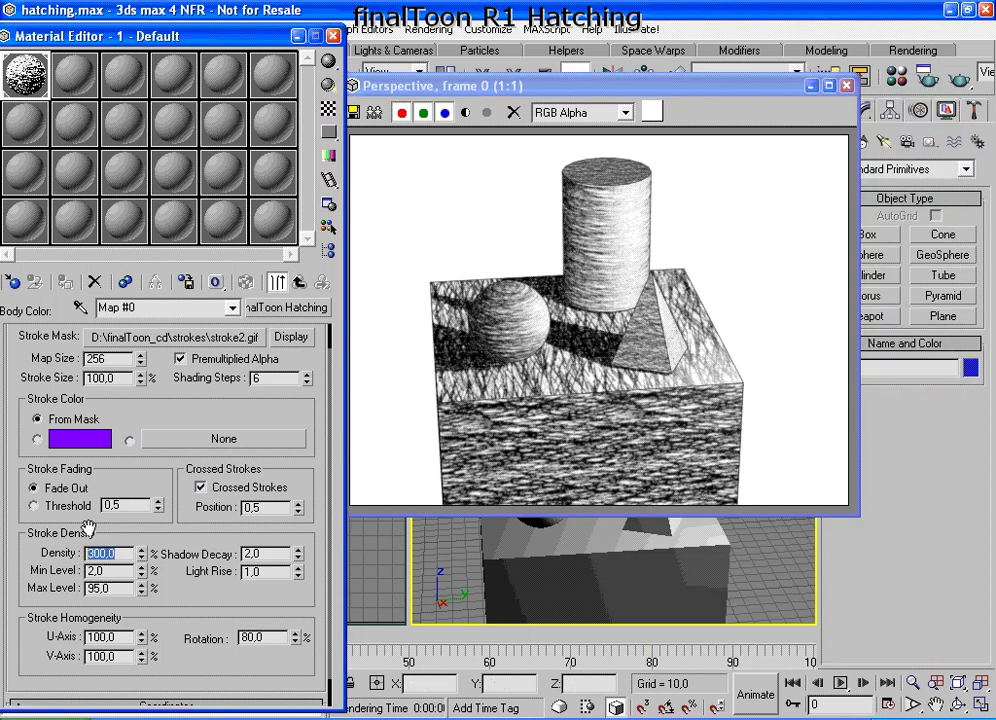
text(50)
key(Return)
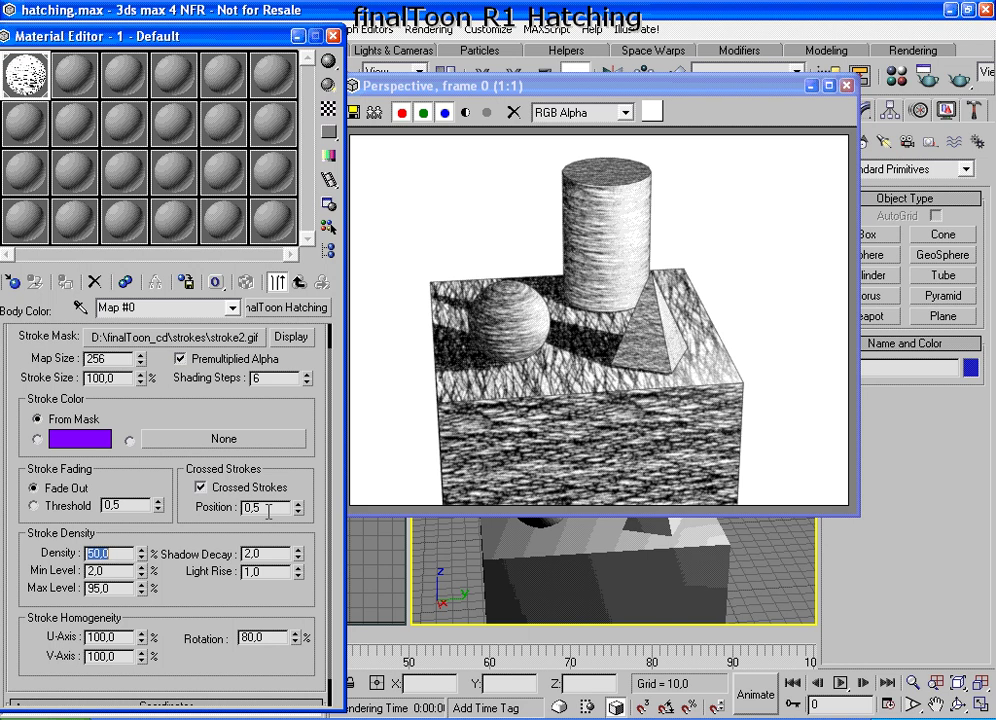
click(958, 78)
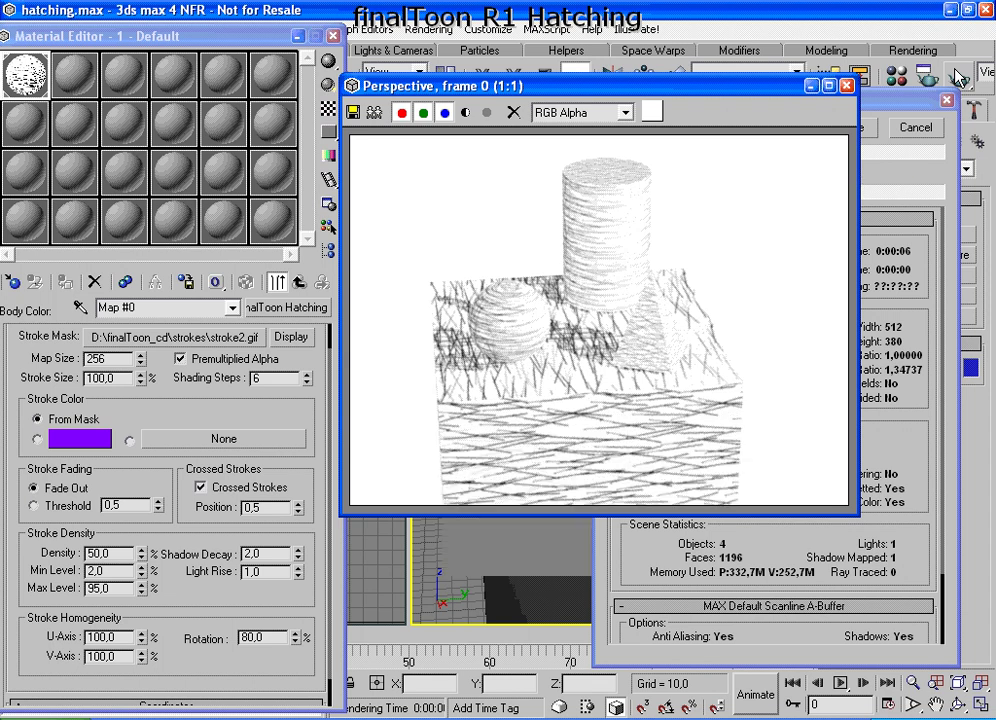
- Restore the Stroke Density value to 120% and render the Perspective view
double_click(120, 553)
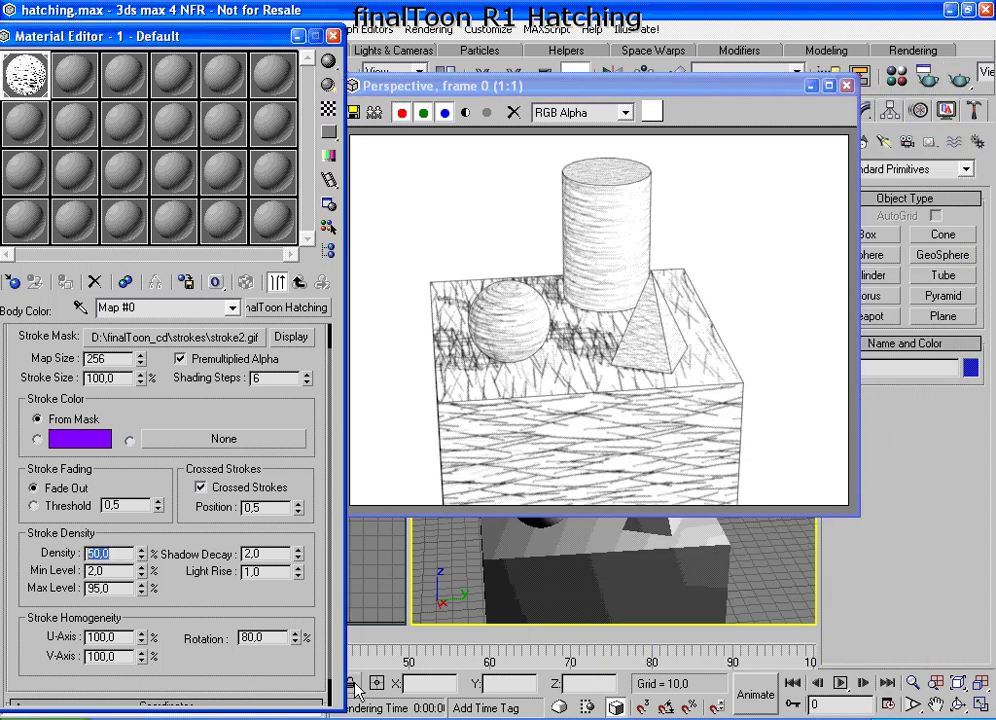
text(120)
key(Return)
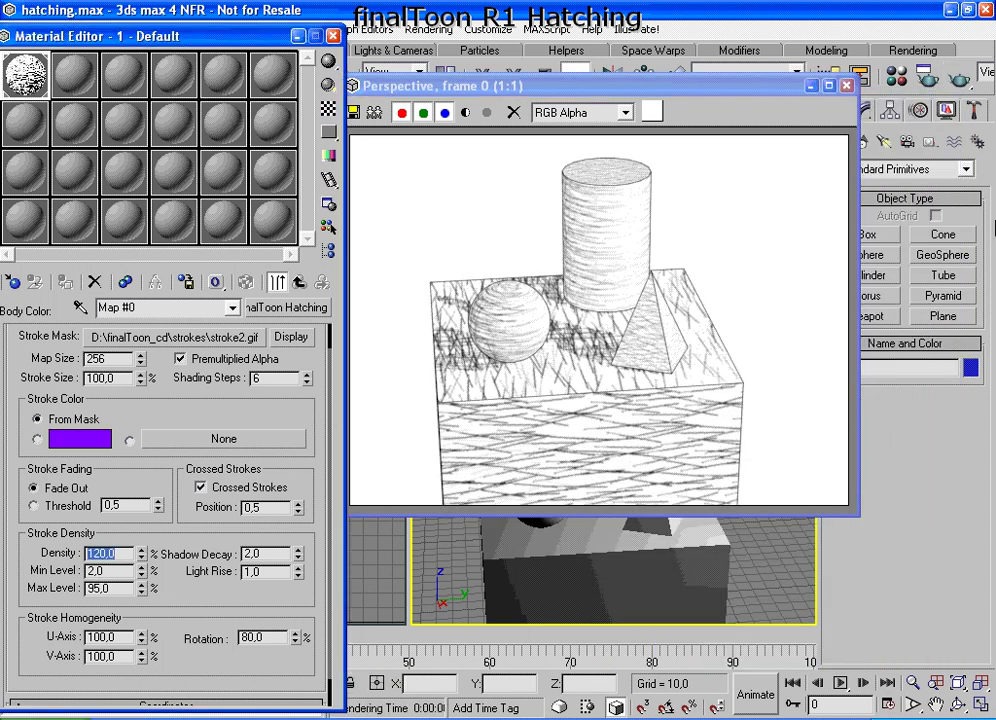
click(958, 77)
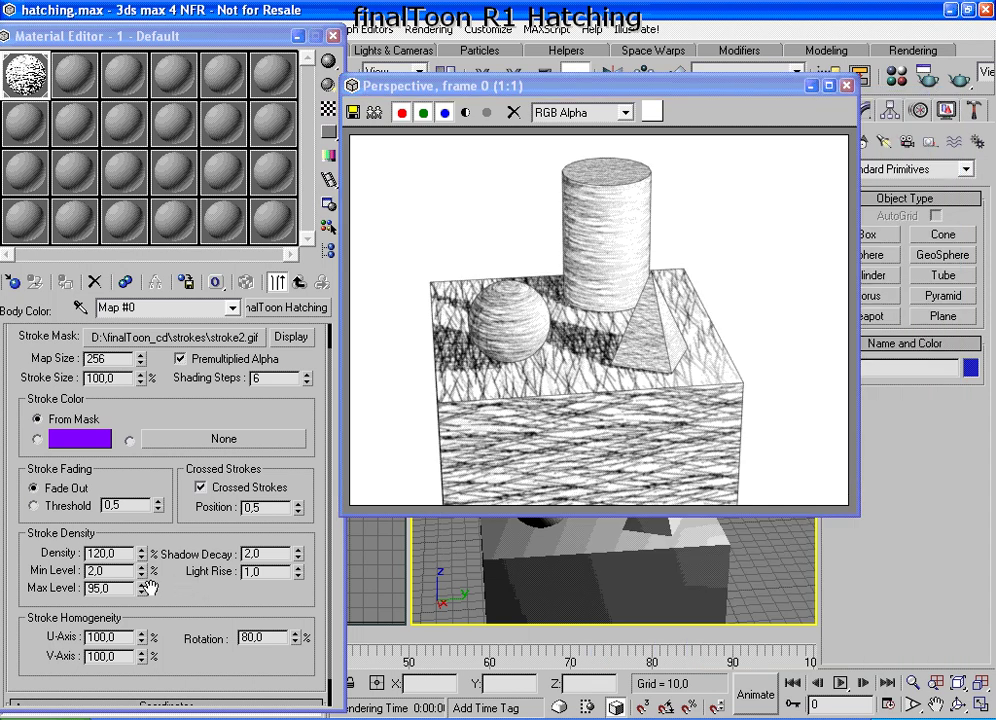
- Reset the Stroke Density Min Level to 0% and render the Perspective view
mouse_move(133, 571)
mouse_down()
mouse_move(142, 566)
mouse_move(35, 566)
mouse_move(65, 592)
mouse_up()
mouse_move(641, 190)
mouse_down()
mouse_move(611, 255)
mouse_move(613, 296)
mouse_move(645, 250)
mouse_move(645, 200)
mouse_up()
key(Escape)
right_click(142, 570)
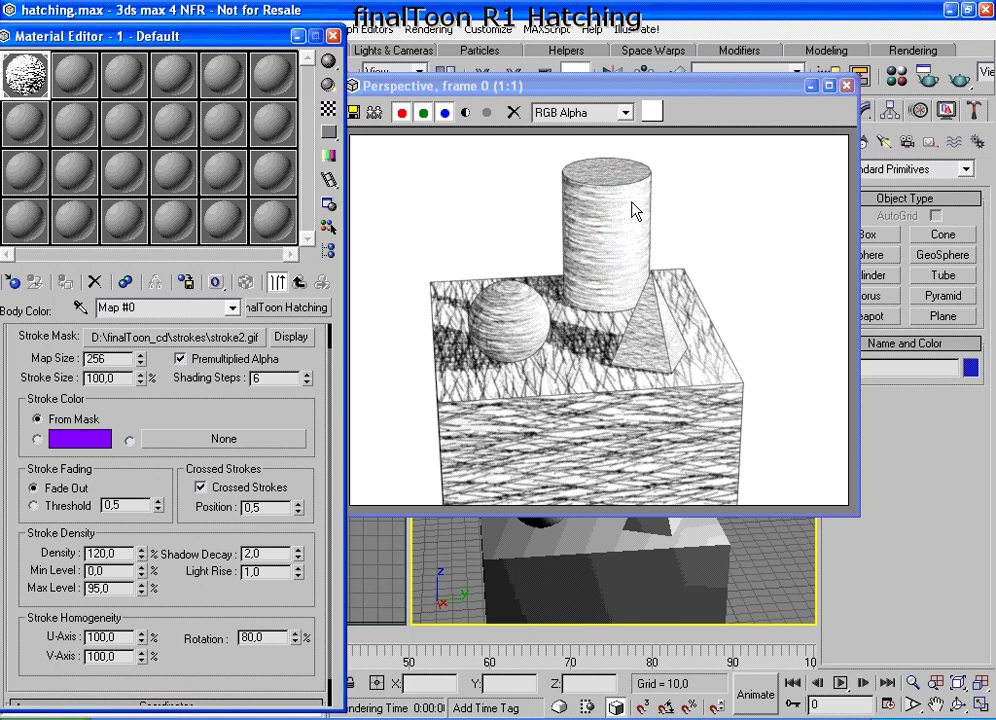
click(940, 72)
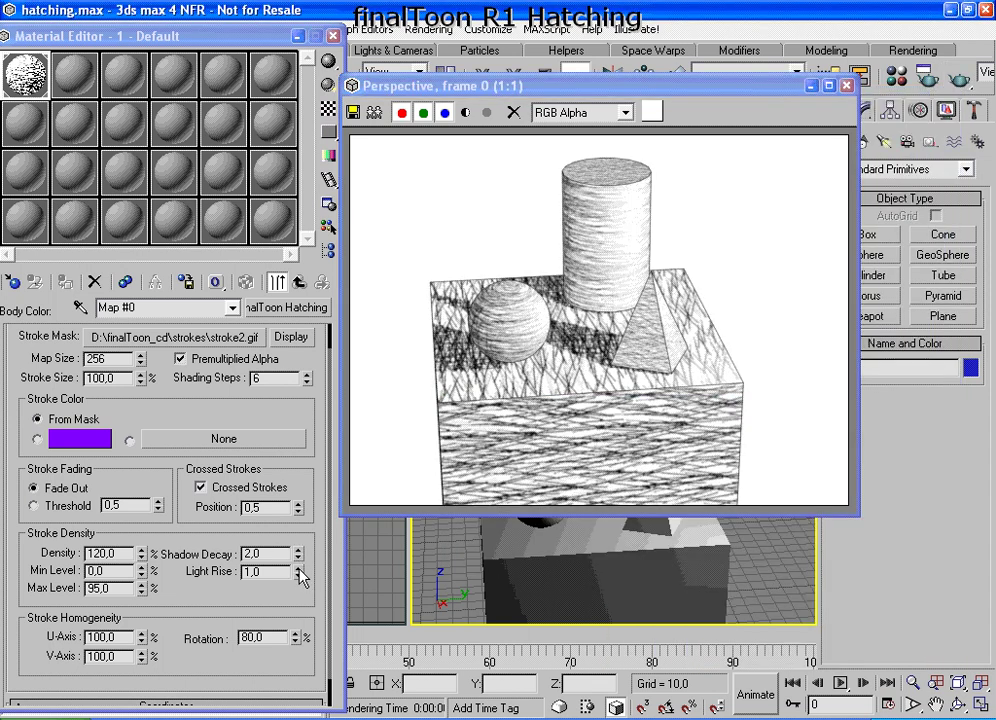
- Set the Stroke Density Light Rise to 4,5 and Shadow Decay to 2,0, and render the Perspective view
drag(300, 577, 300, 569)
drag(299, 554, 231, 553)
text(2)
key(Return)
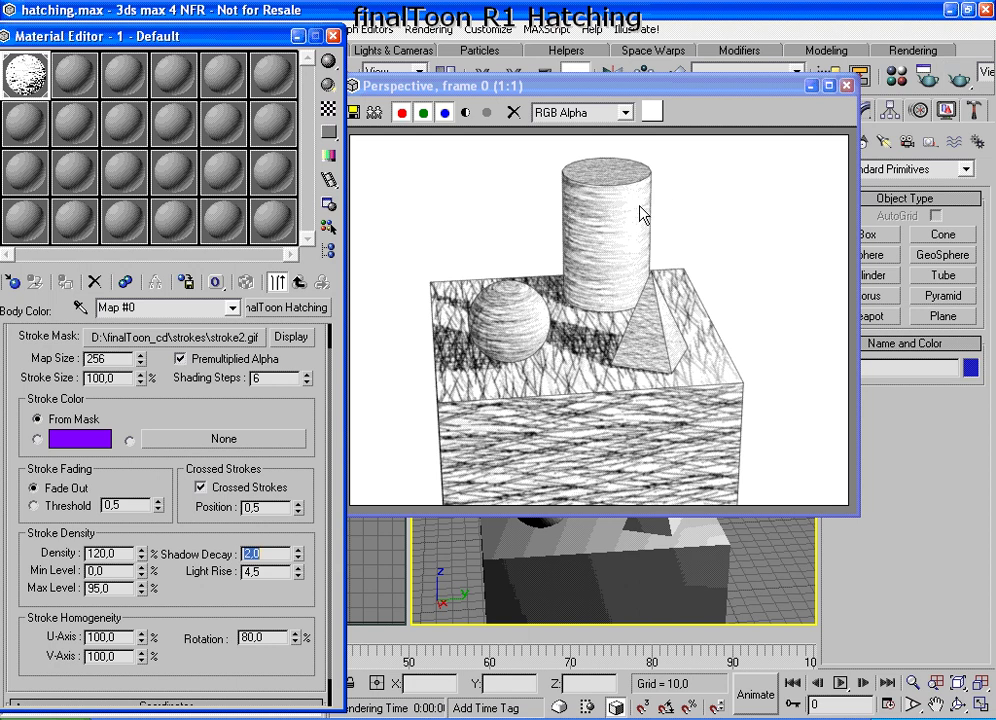
key(F9)
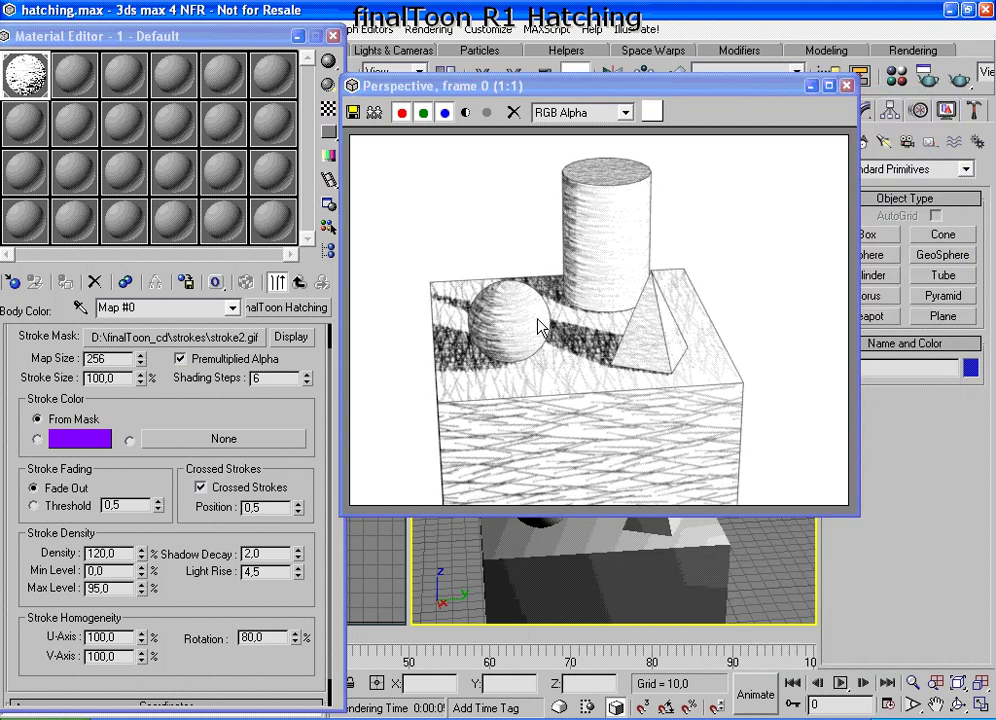
- Raise the Stroke Density Min Level to 20% and render the Perspective view
double_click(113, 570)
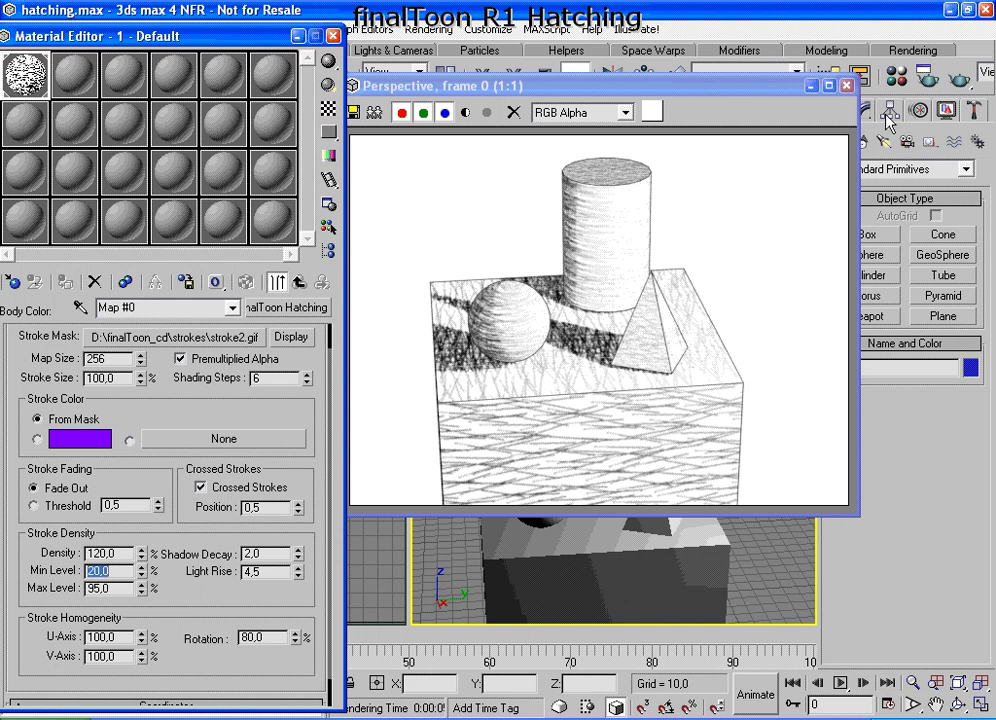
click(962, 80)
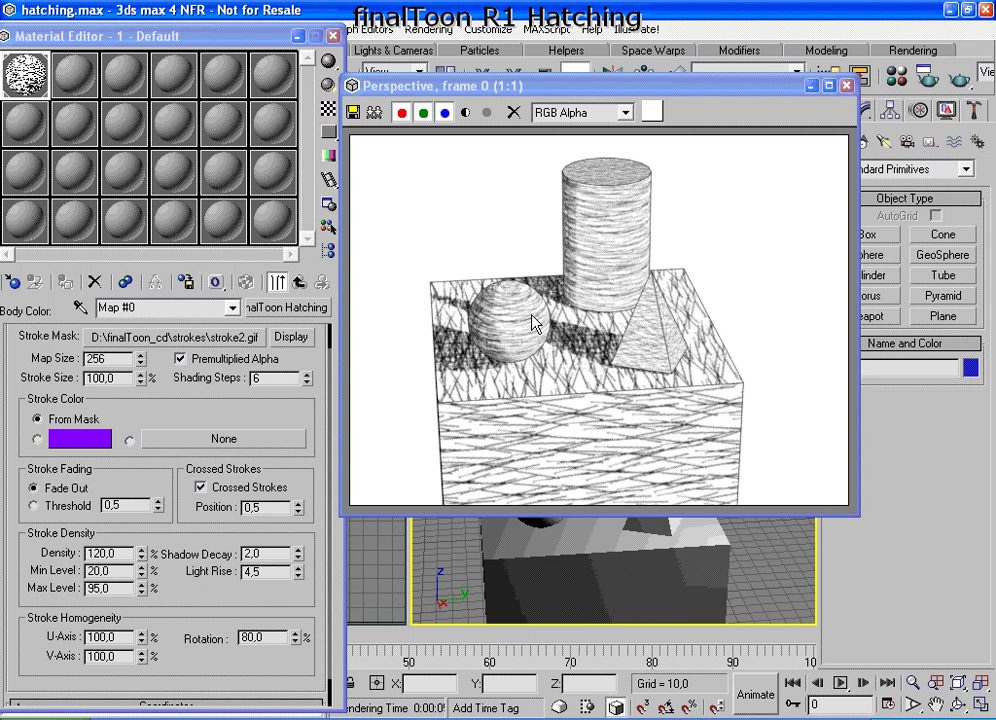
- Raise the Stroke Density Min Level to 60% and render the Perspective view
double_click(110, 570)
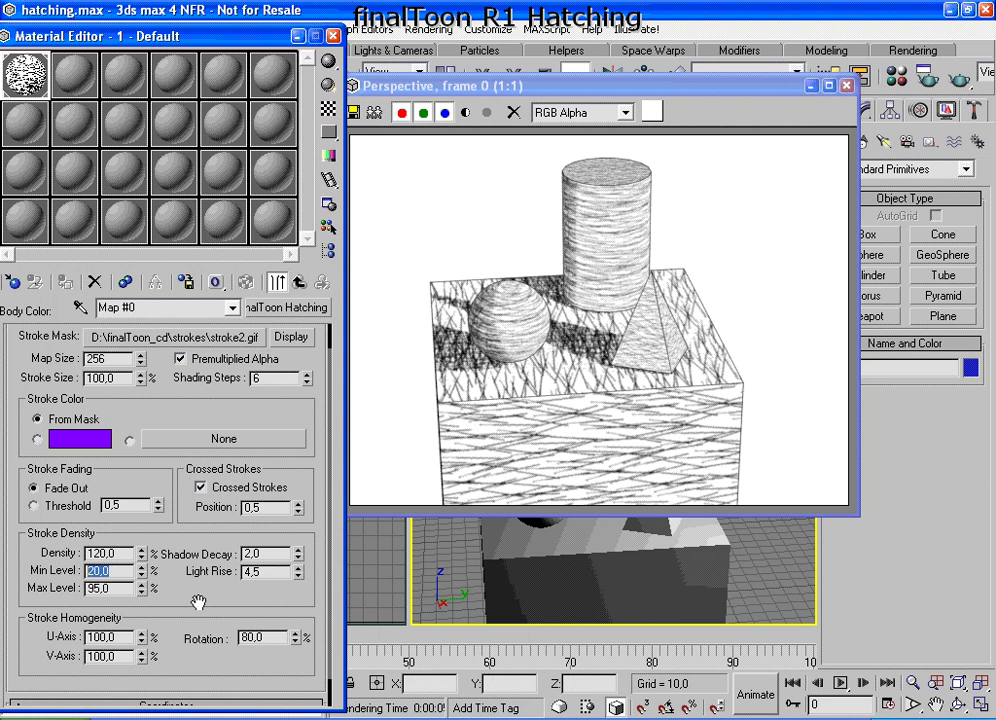
text(60)
key(Return)
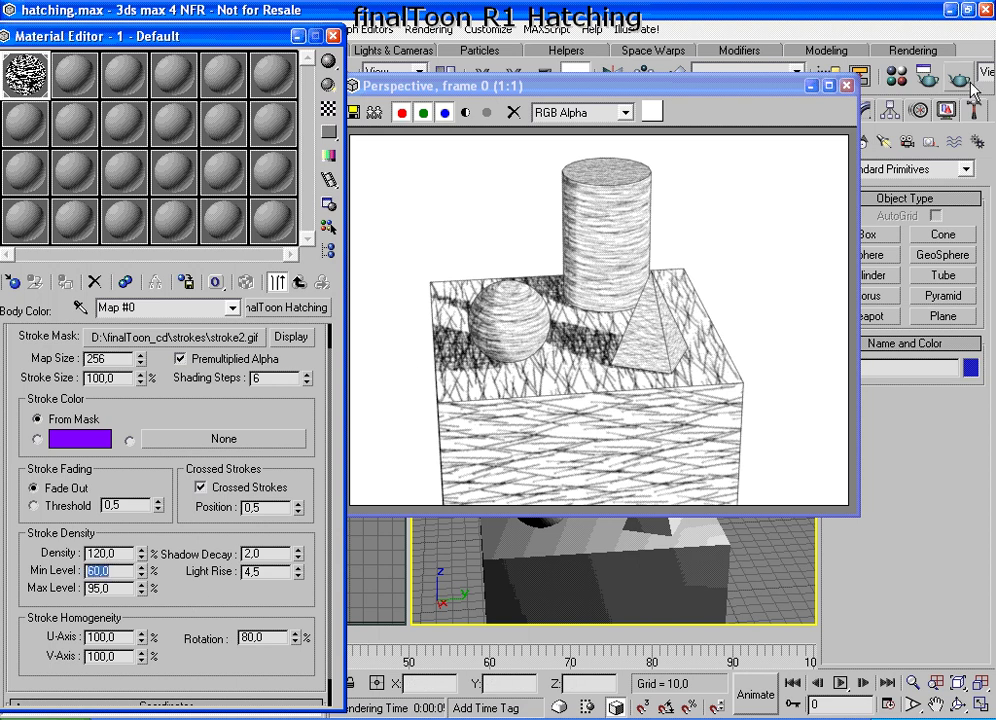
key(shift+q)
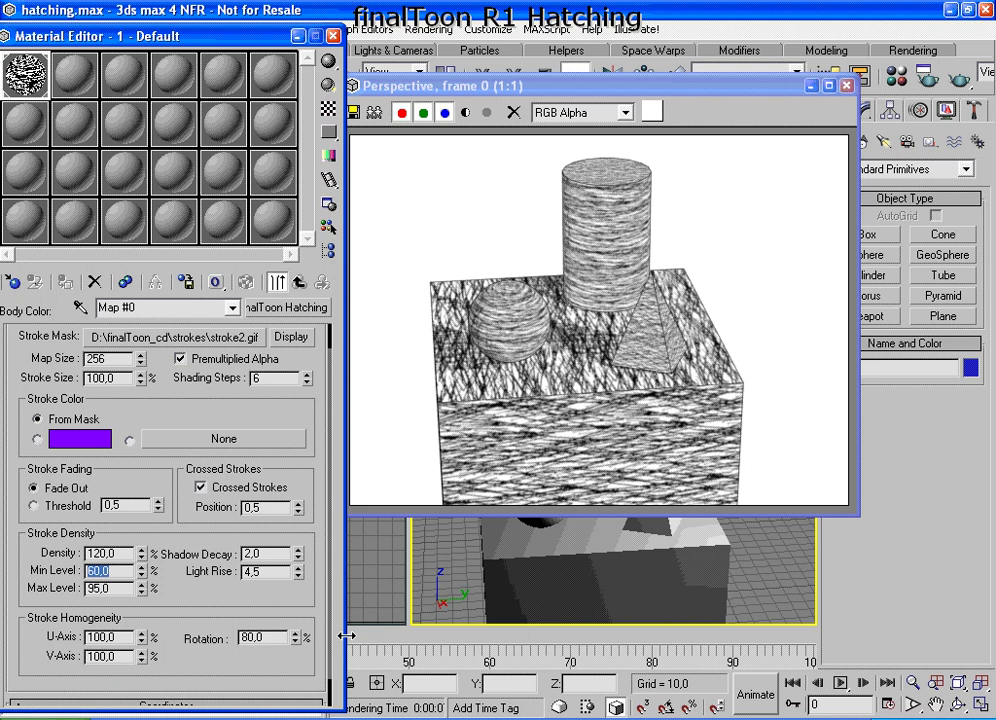
- Lower the Stroke Density Min Level to 2% and render the Perspective view
text(2)
key(Return)
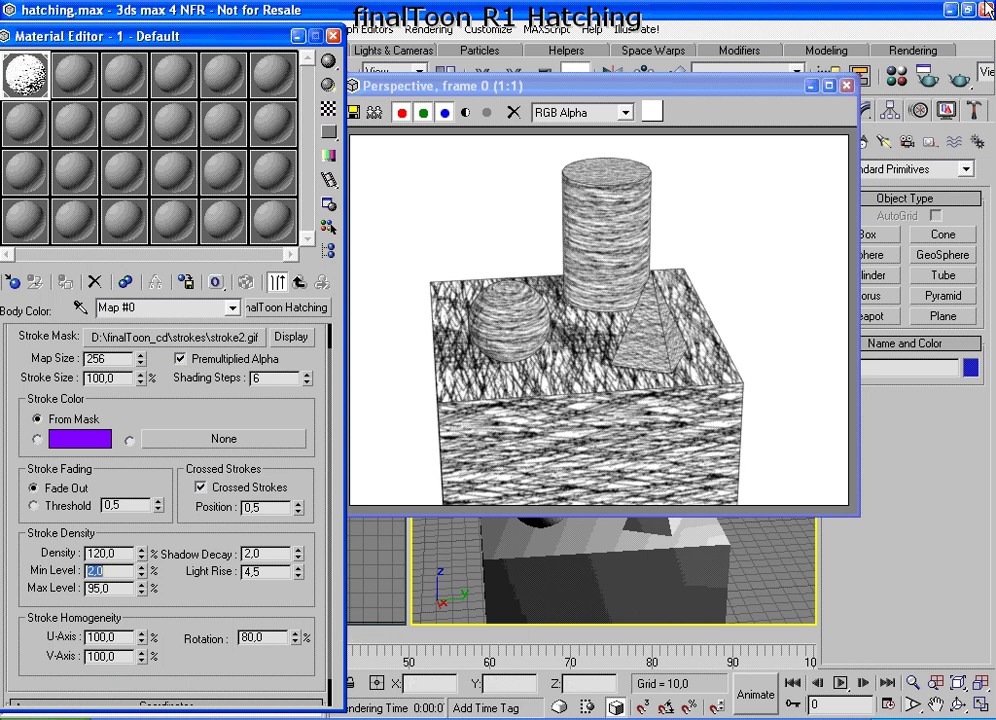
click(960, 85)
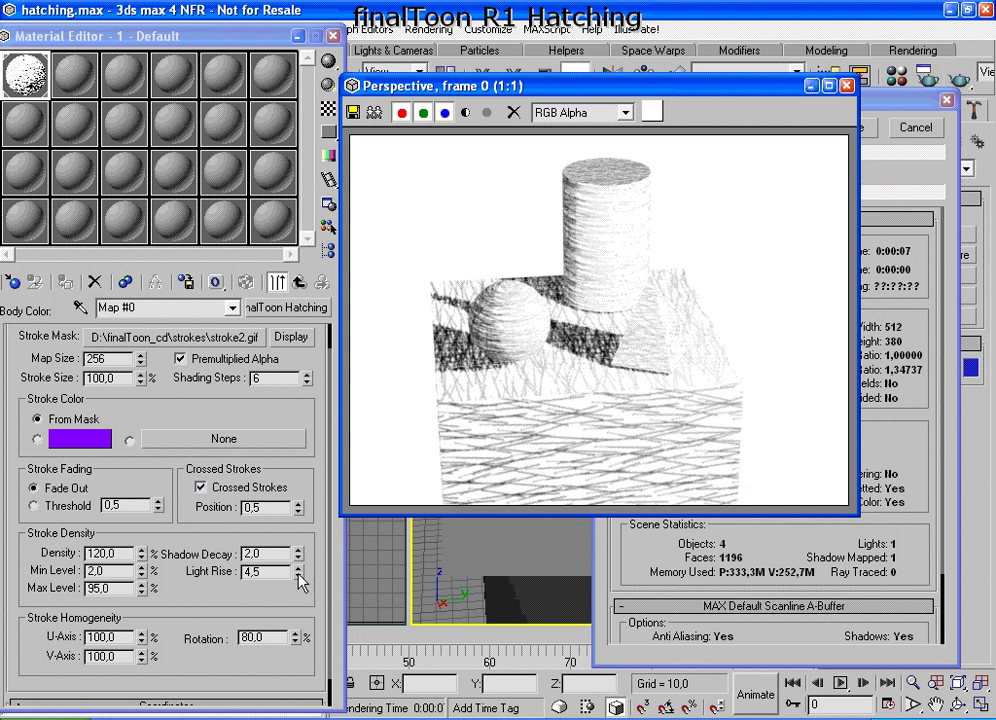
- Set the Stroke Density Light Rise to 1,0 and render the Perspective view
double_click(268, 570)
text(1)
key(Return)
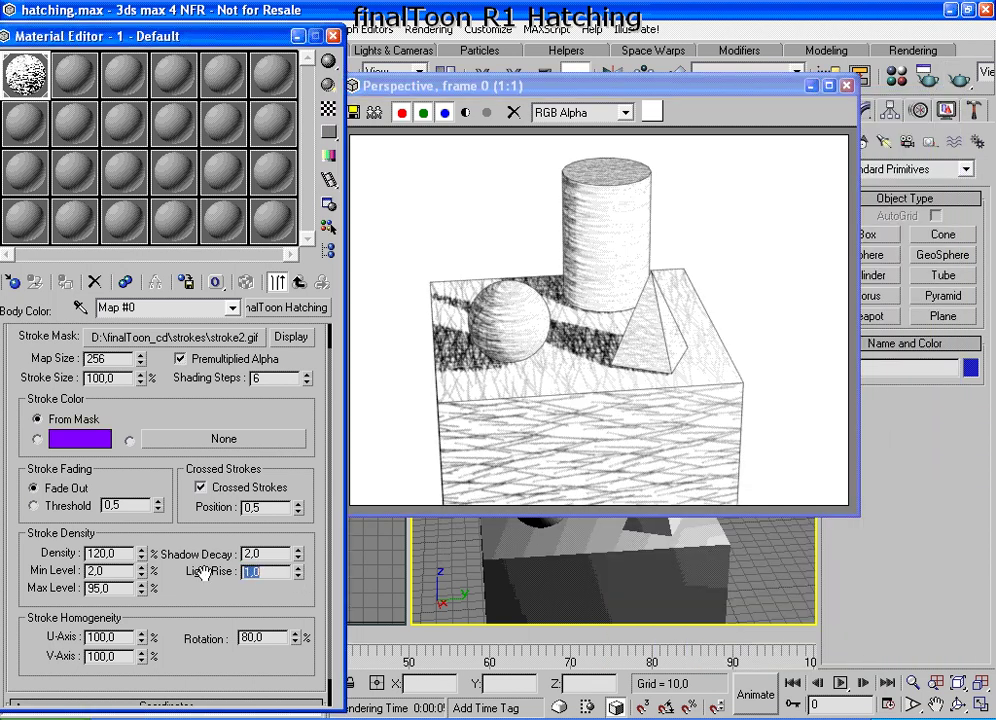
click(959, 80)
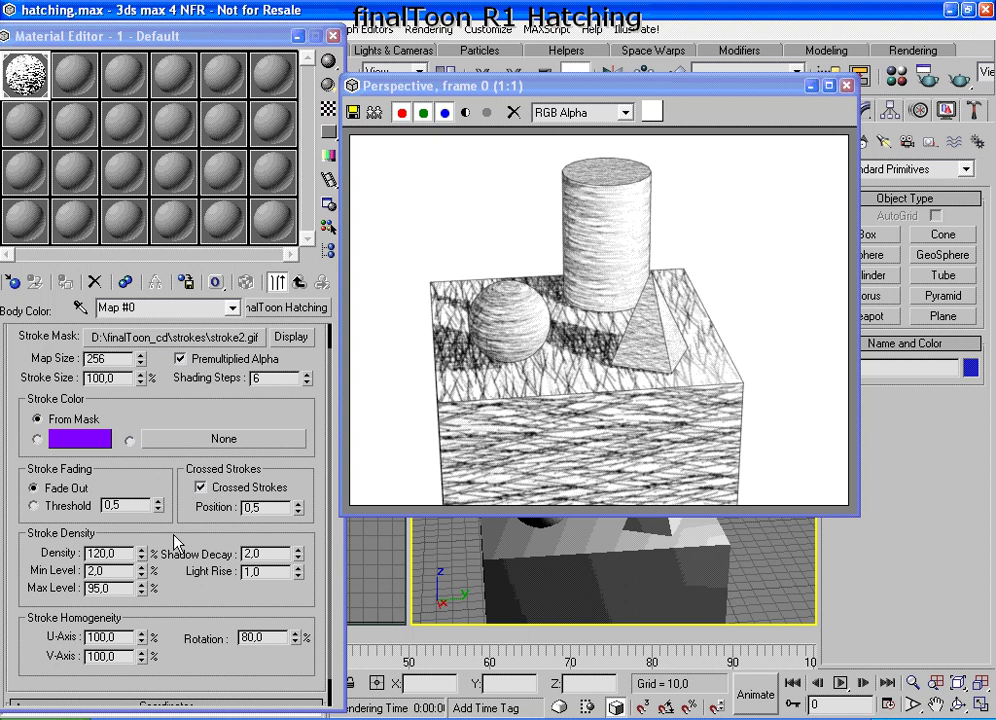
- Set the Stroke Density Max Level to 10% and render the Perspective view
drag(133, 589, 57, 598)
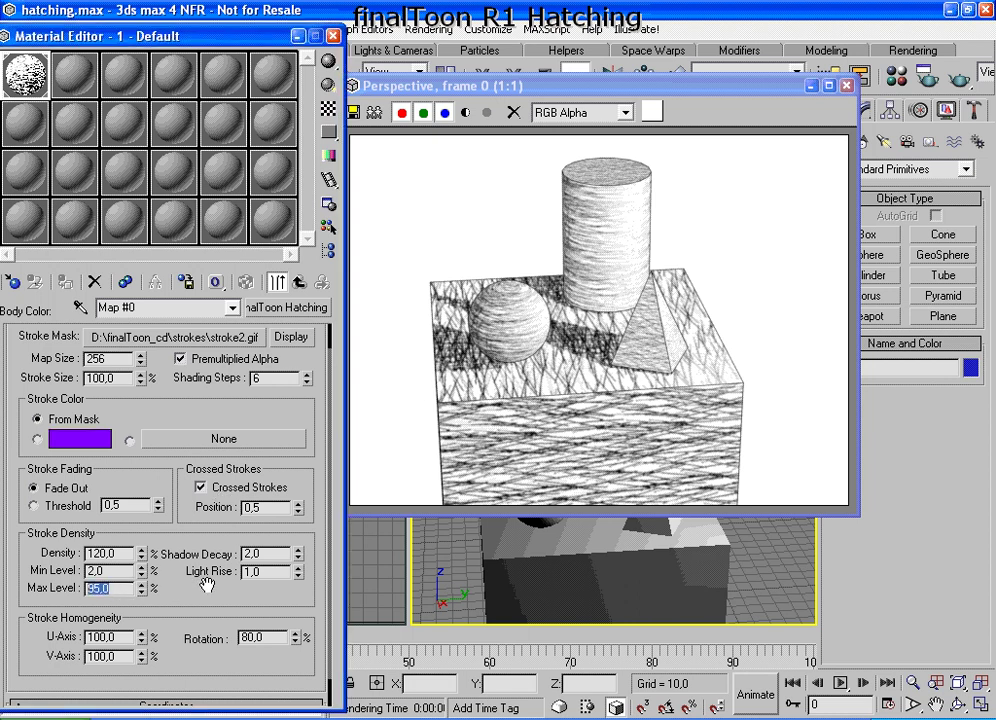
text(10)
key(Return)
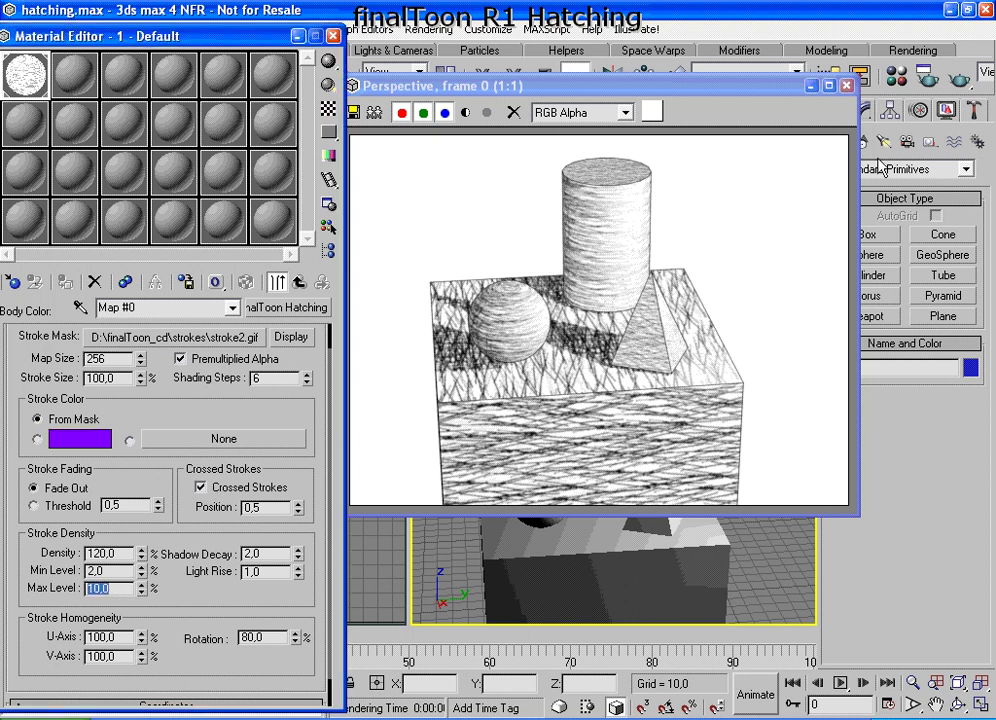
click(957, 75)
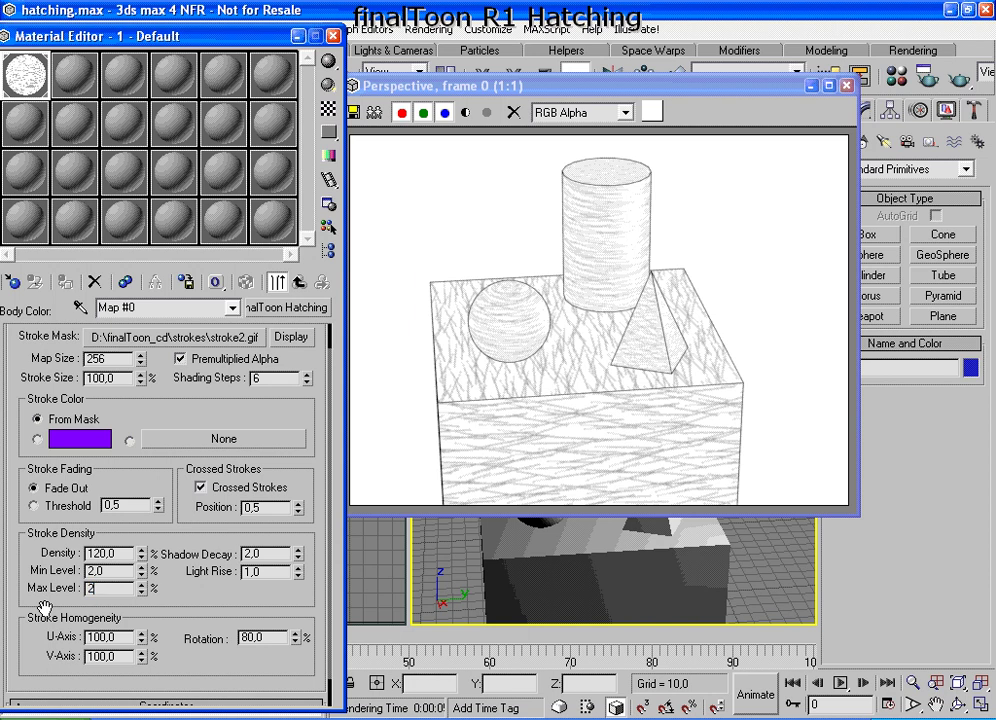
- Set the Stroke Density Max Level to 100% and render the Perspective view
key(Return)
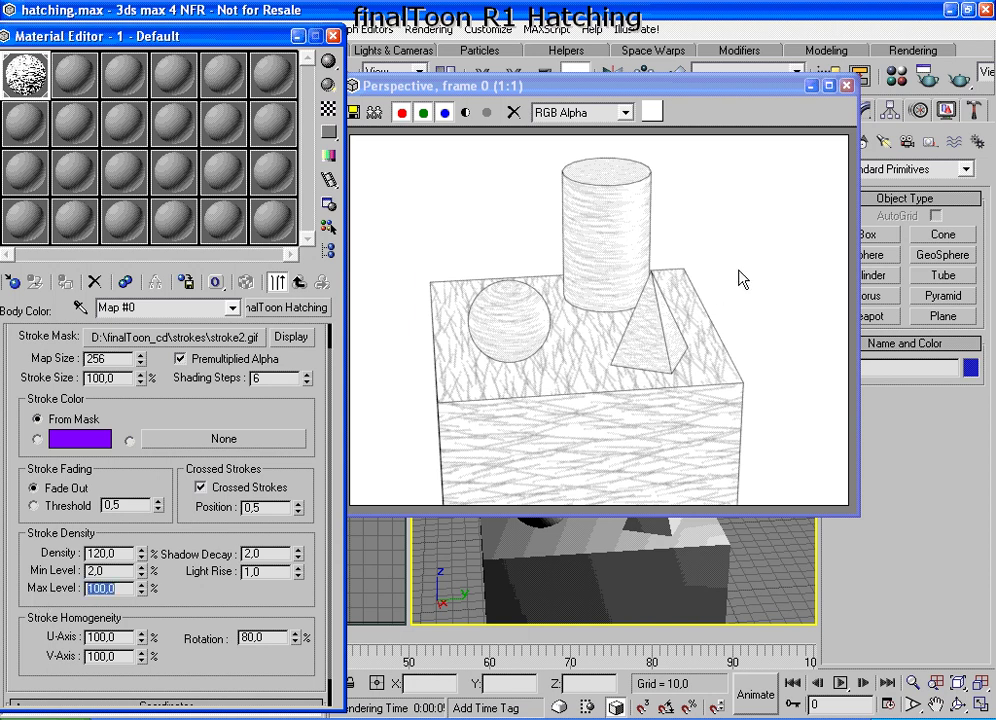
click(960, 76)
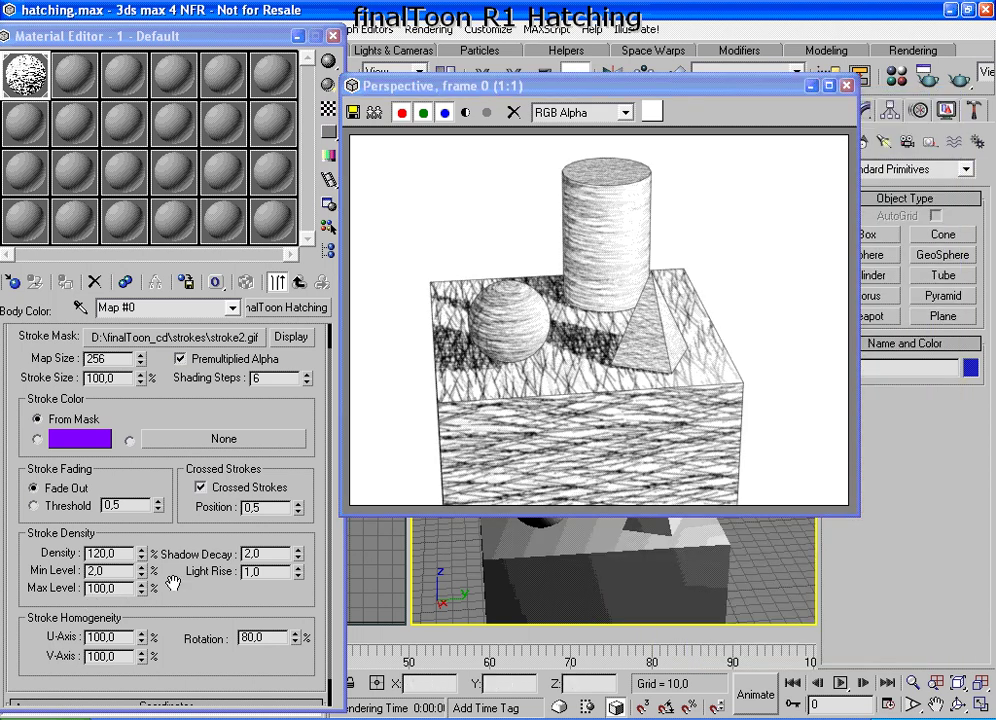
mouse_move(137, 519)
mouse_down()
mouse_move(16, 545)
mouse_move(38, 598)
mouse_move(150, 596)
mouse_move(288, 575)
mouse_move(135, 548)
mouse_move(130, 558)
mouse_up()
key(Escape)
- Set the Stroke Homogeneity Rotation to 100% and render the Perspective view
drag(189, 598, 188, 569)
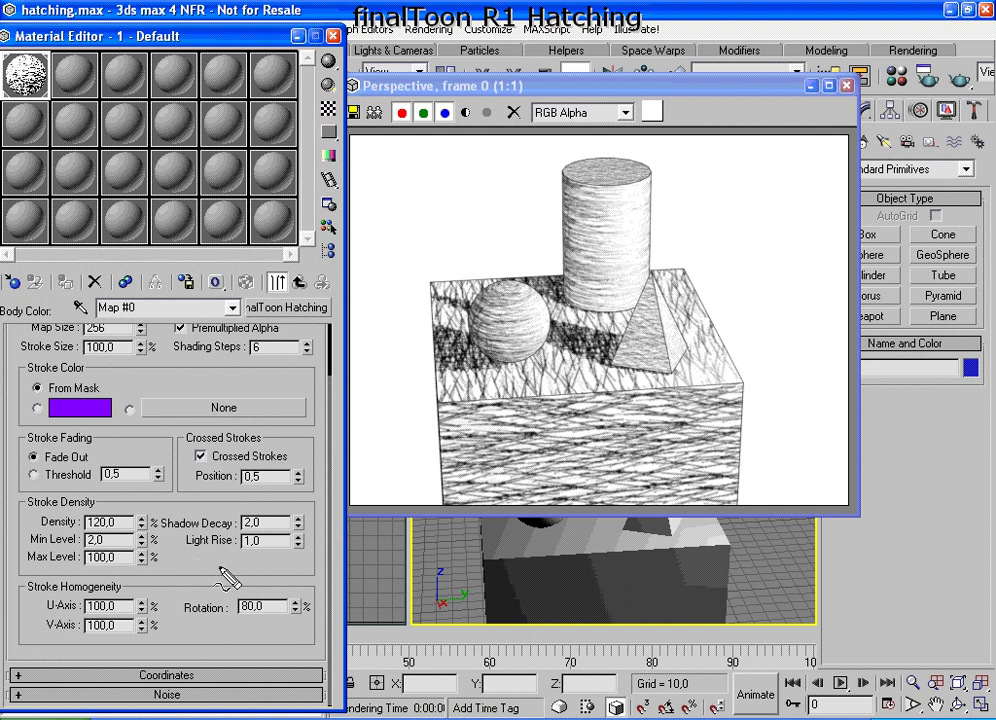
mouse_move(258, 568)
mouse_down()
mouse_move(34, 567)
mouse_move(16, 595)
mouse_move(18, 640)
mouse_move(120, 662)
mouse_move(330, 590)
mouse_move(258, 588)
mouse_up()
key(Return)
text(100)
key(Return)
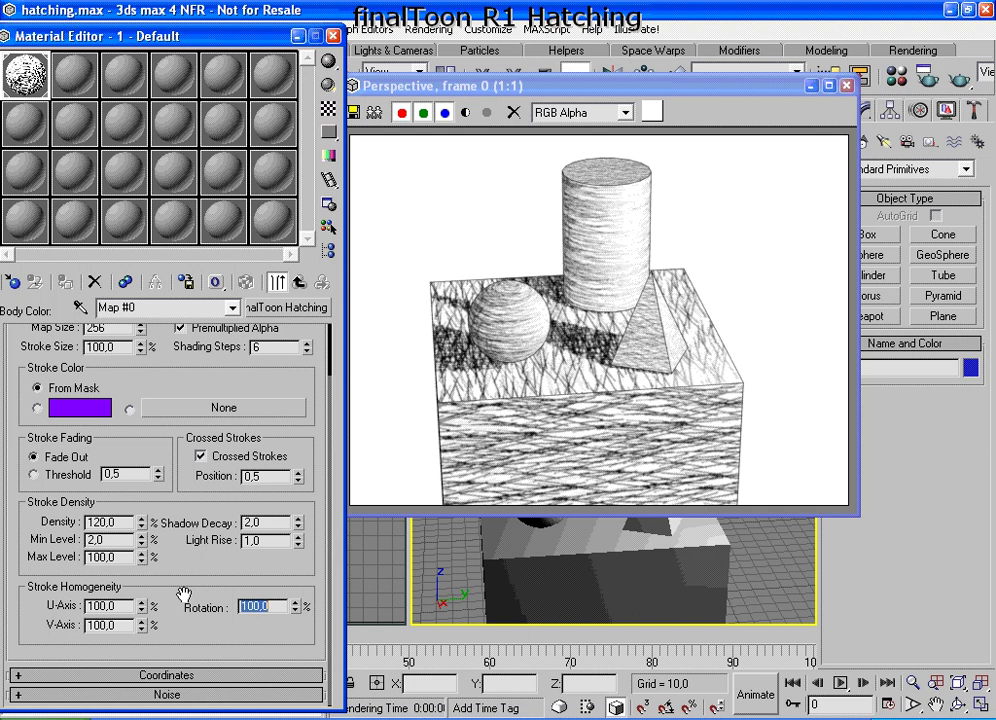
click(959, 80)
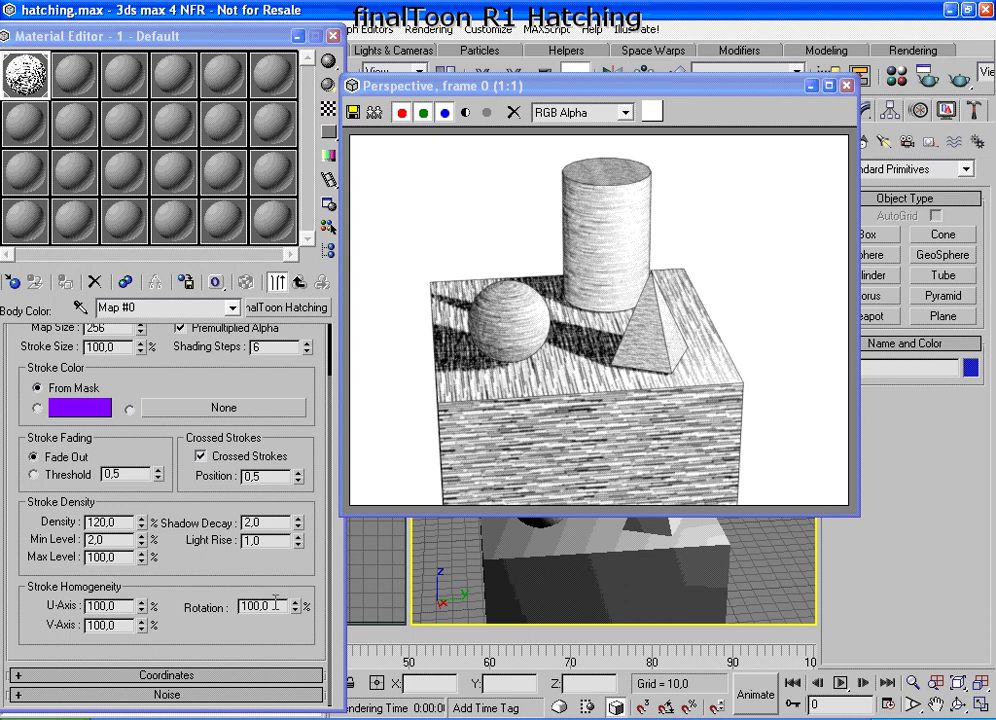
- Lower the Stroke Homogeneity Rotation to 10% and render the Perspective view
drag(273, 604, 204, 607)
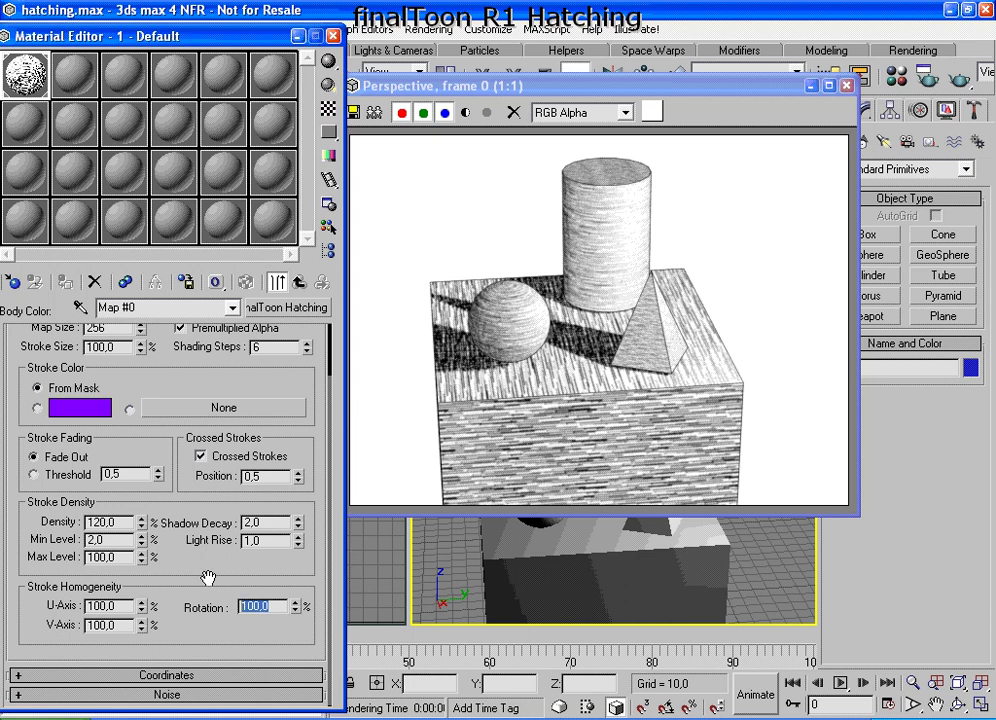
text(1)
click(959, 78)
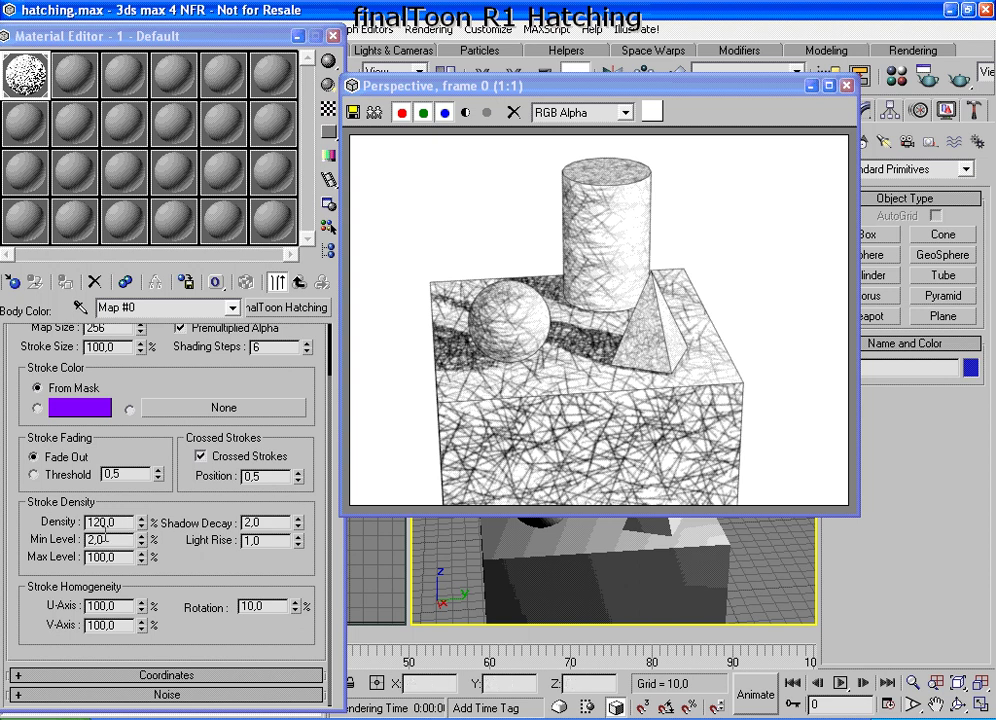
- Raise the Stroke Density value to 200% and render the Perspective view
drag(123, 522, 16, 517)
text(200)
key(Return)
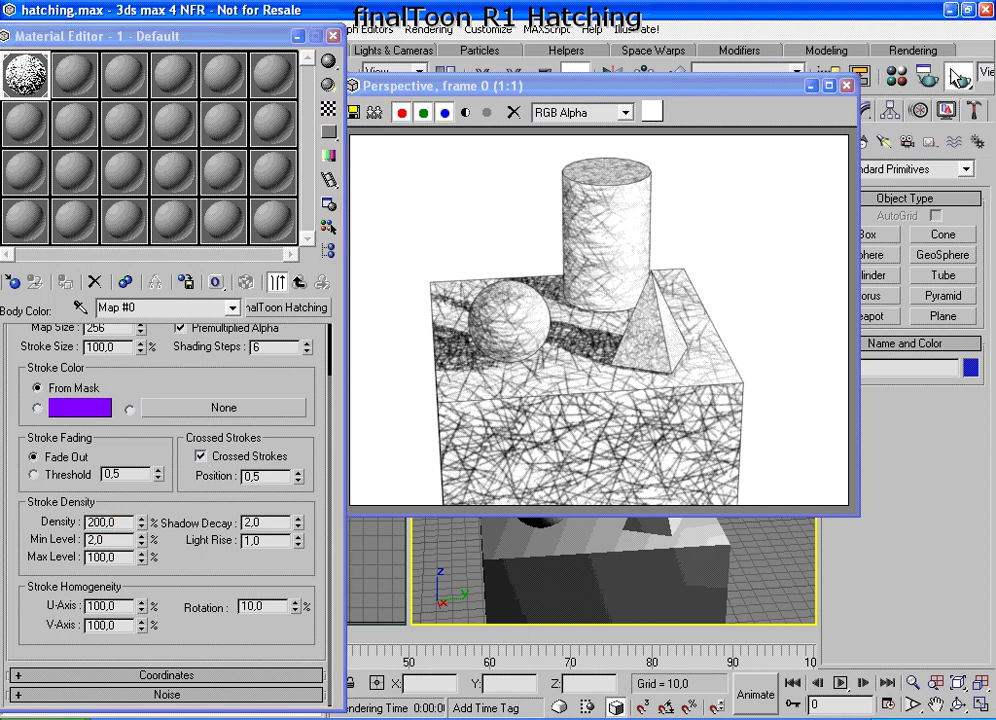
click(957, 78)
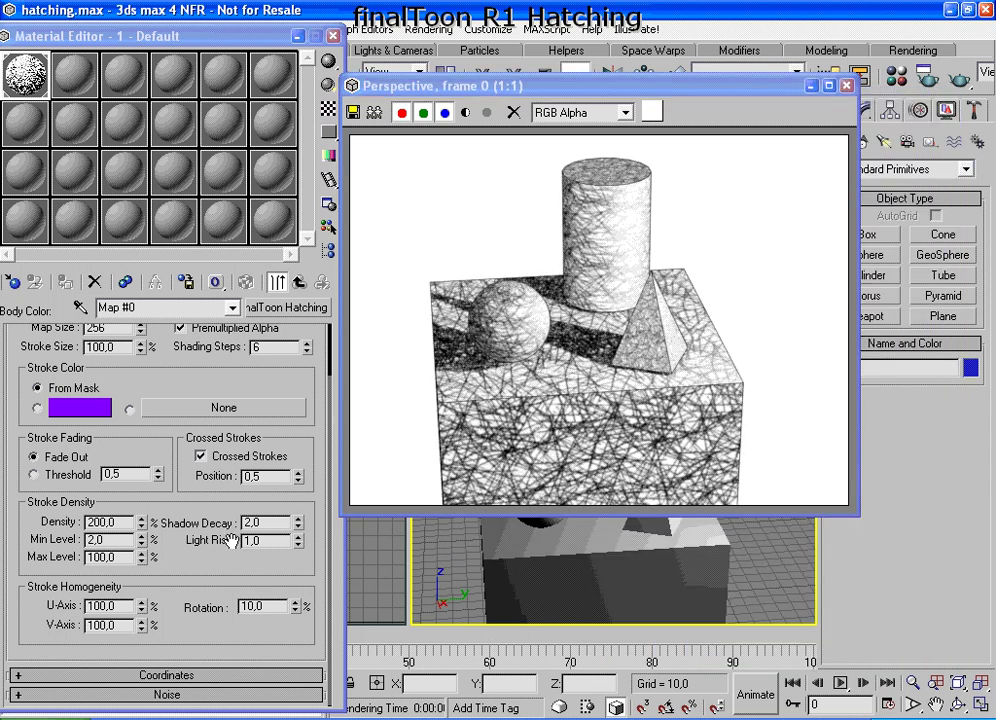
- Set the Stroke Density back to 120% and the Homogeneity Rotation to 80%, and render the Perspective view
double_click(95, 522)
text(120)
key(Return)
double_click(262, 607)
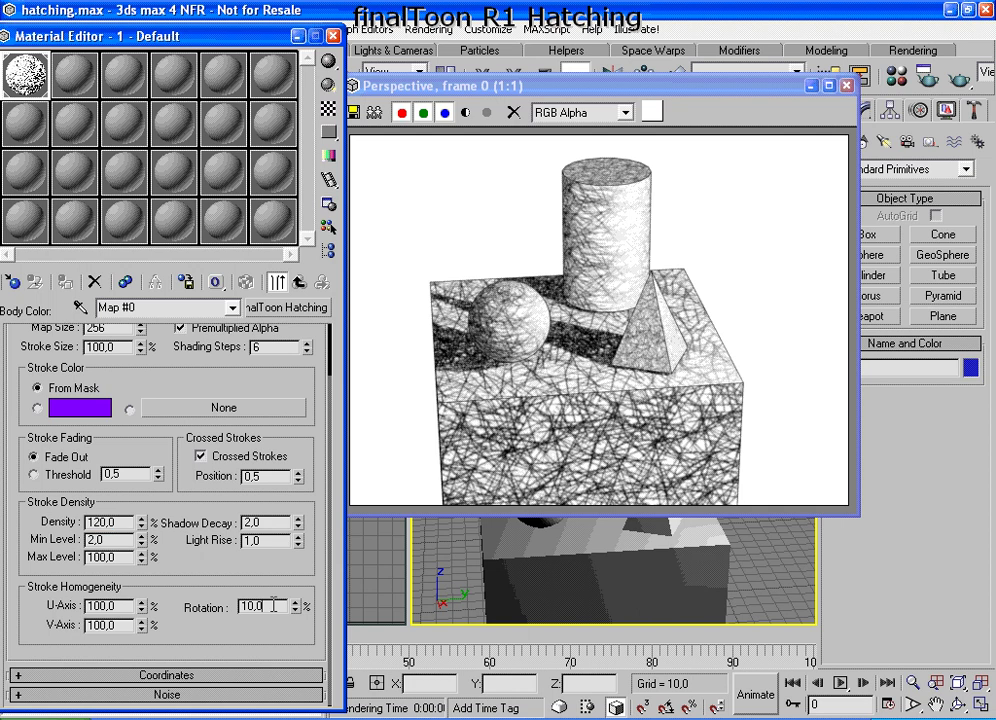
text(80)
key(Return)
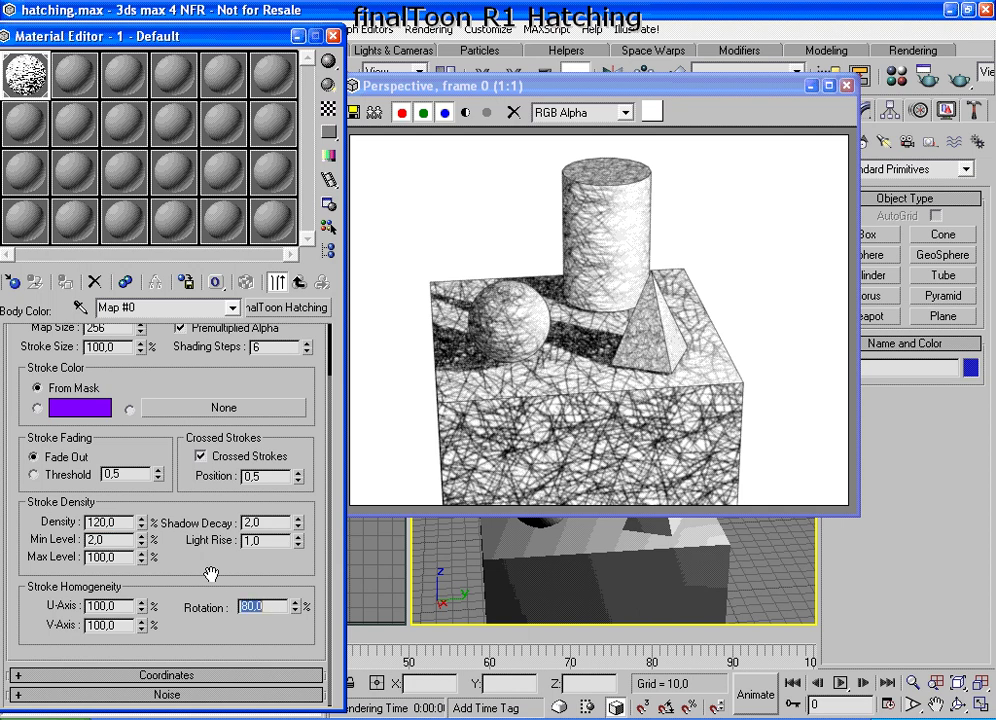
key(shift+q)
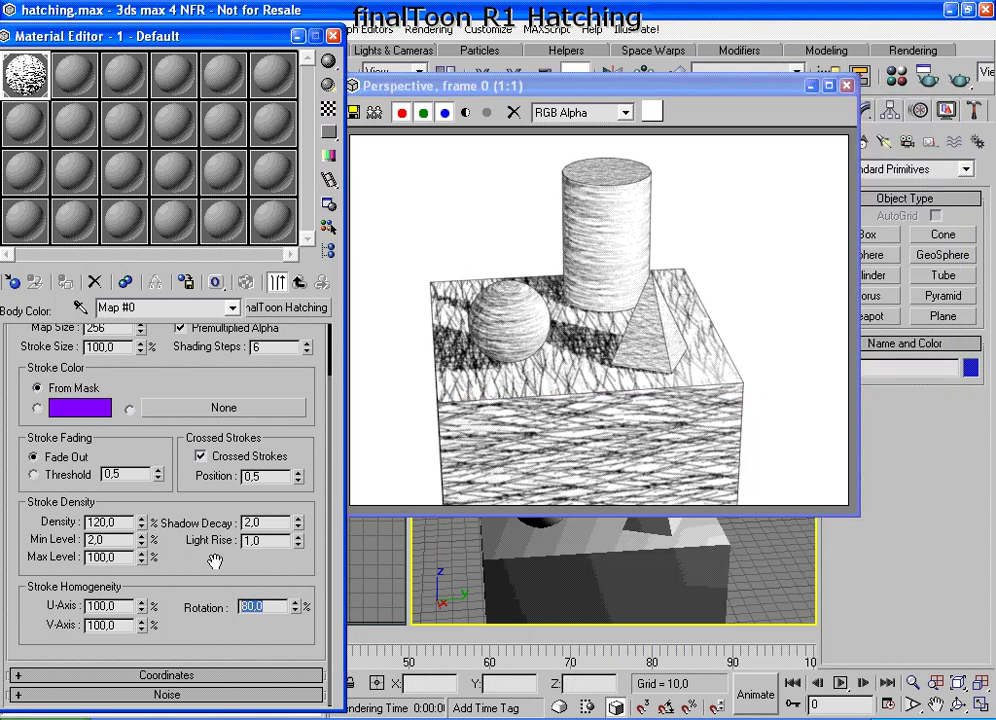
- Raise the Stroke Homogeneity Rotation to 90% and render the Perspective view
key(Return)
click(958, 78)
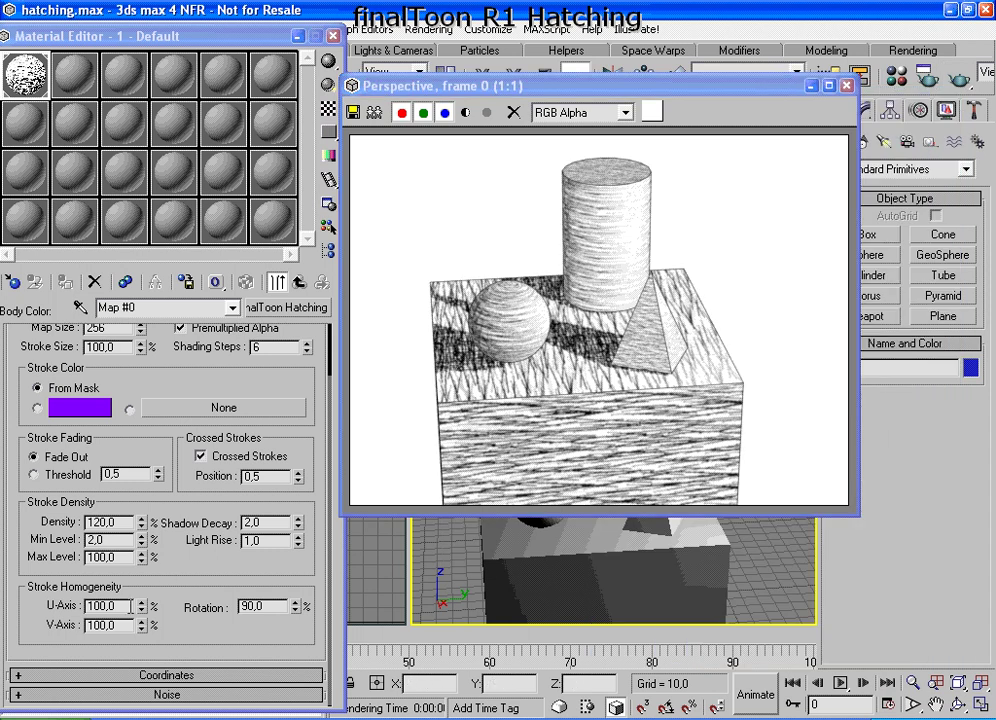
- Render the Perspective view with the Stroke Homogeneity U-Axis at 50%, and again with it at 2%
drag(130, 605, 50, 612)
text(5)
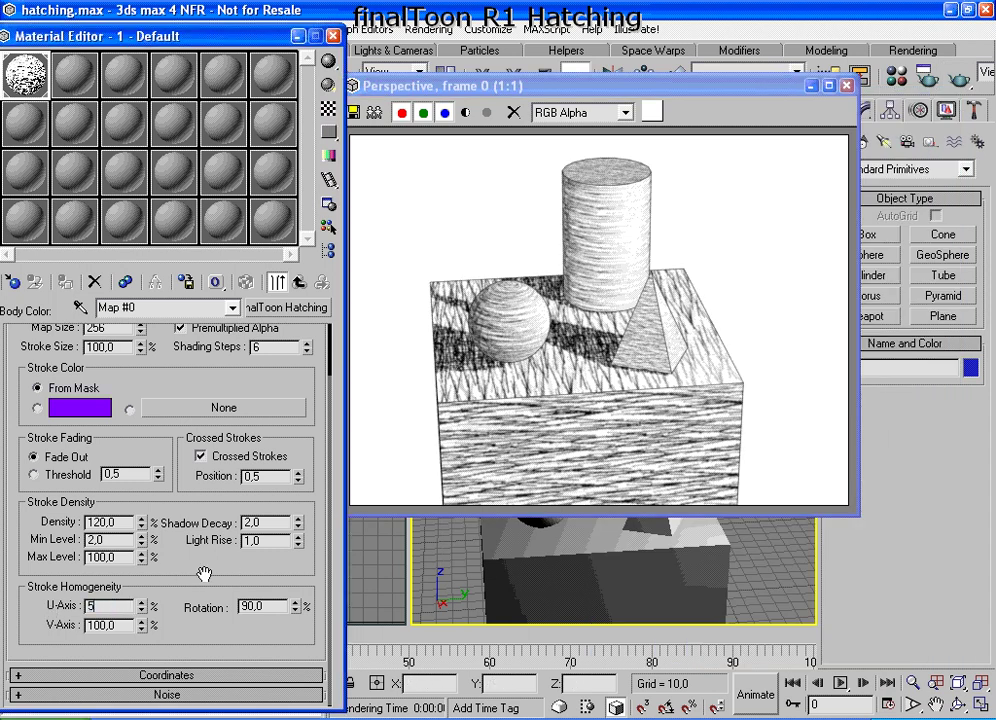
click(960, 80)
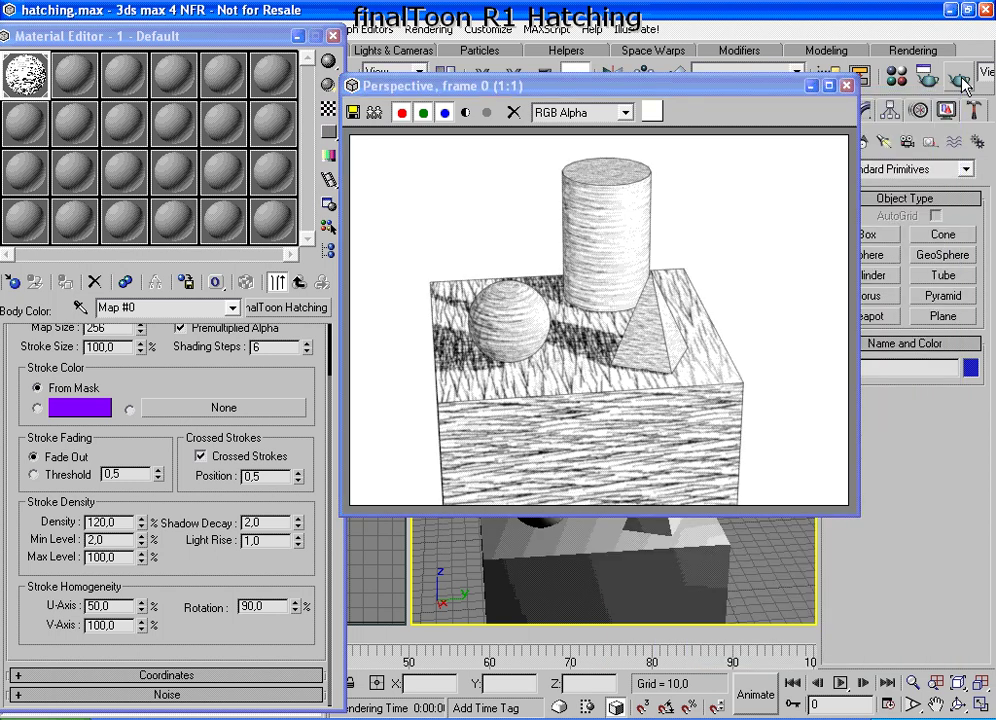
double_click(100, 606)
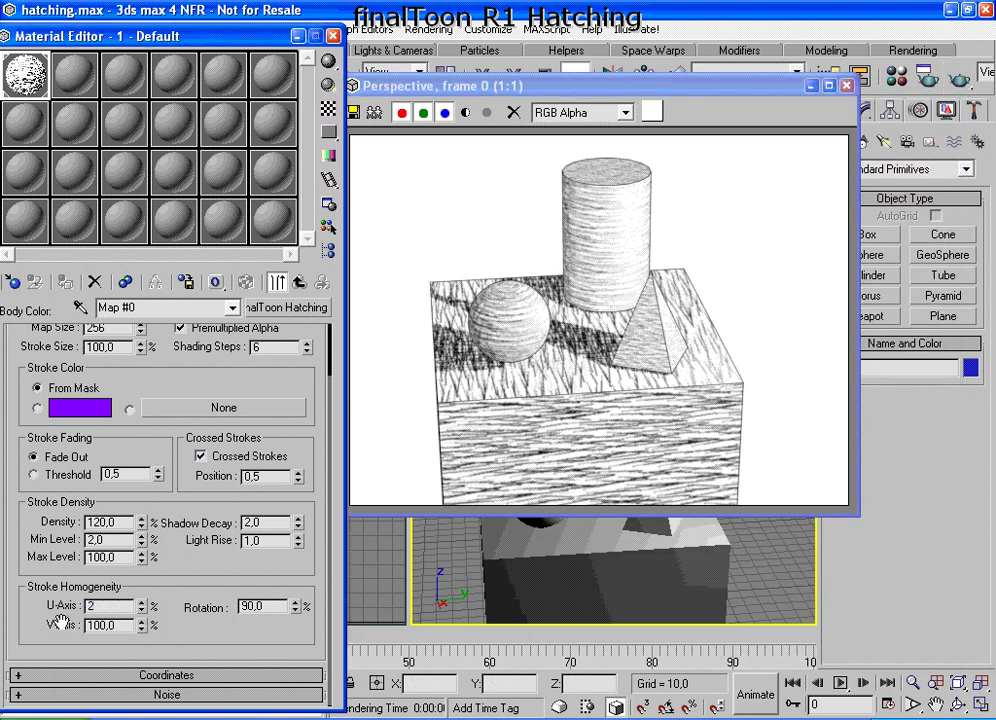
click(960, 82)
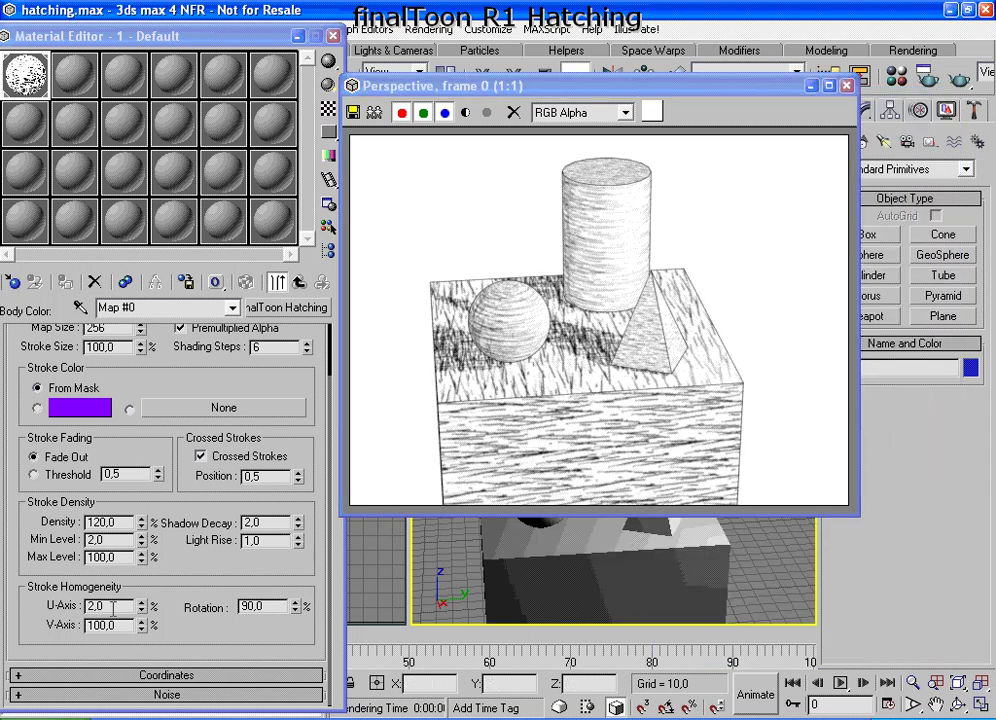
- Set the Stroke Homogeneity U-Axis to 100% and V-Axis to 2%, and render the Perspective view
click(47, 612)
text(100)
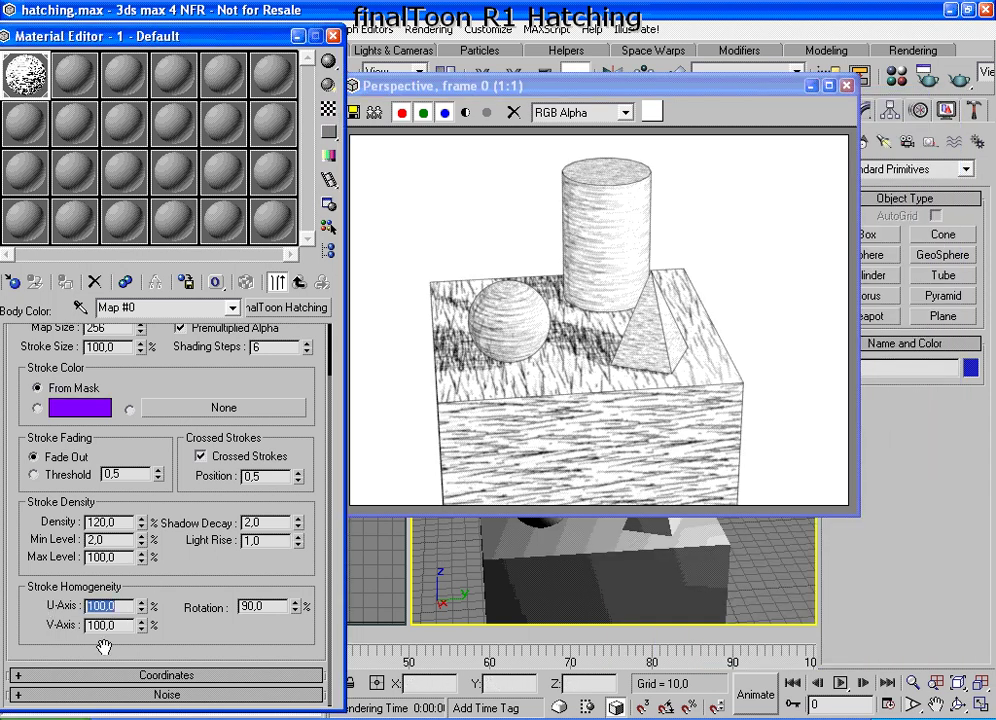
key(Tab)
text(2)
key(Return)
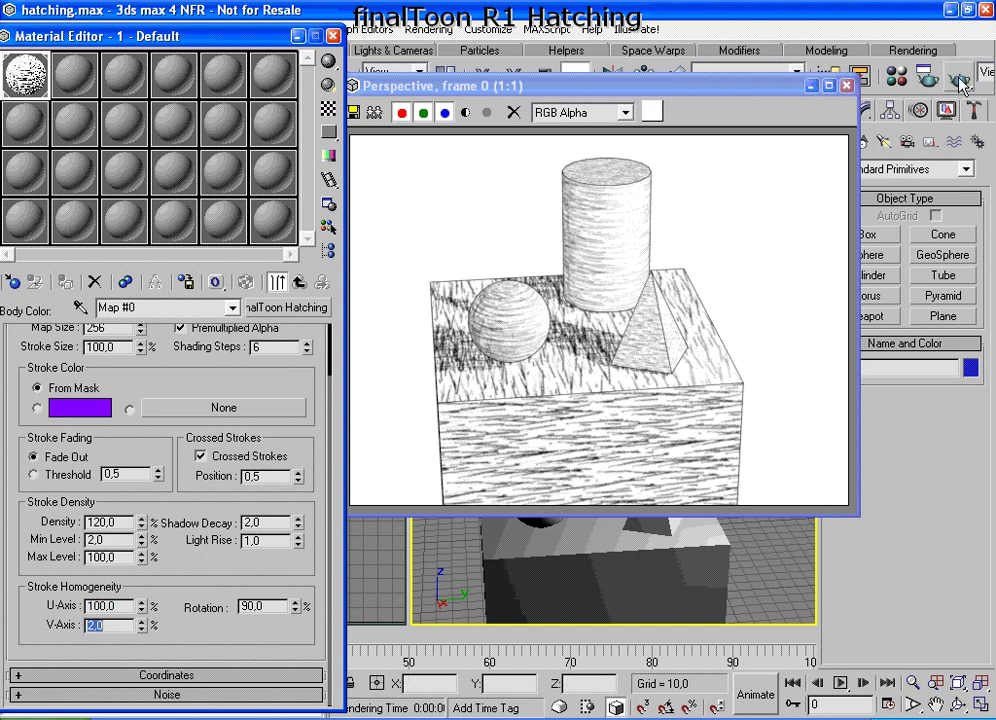
key(F9)
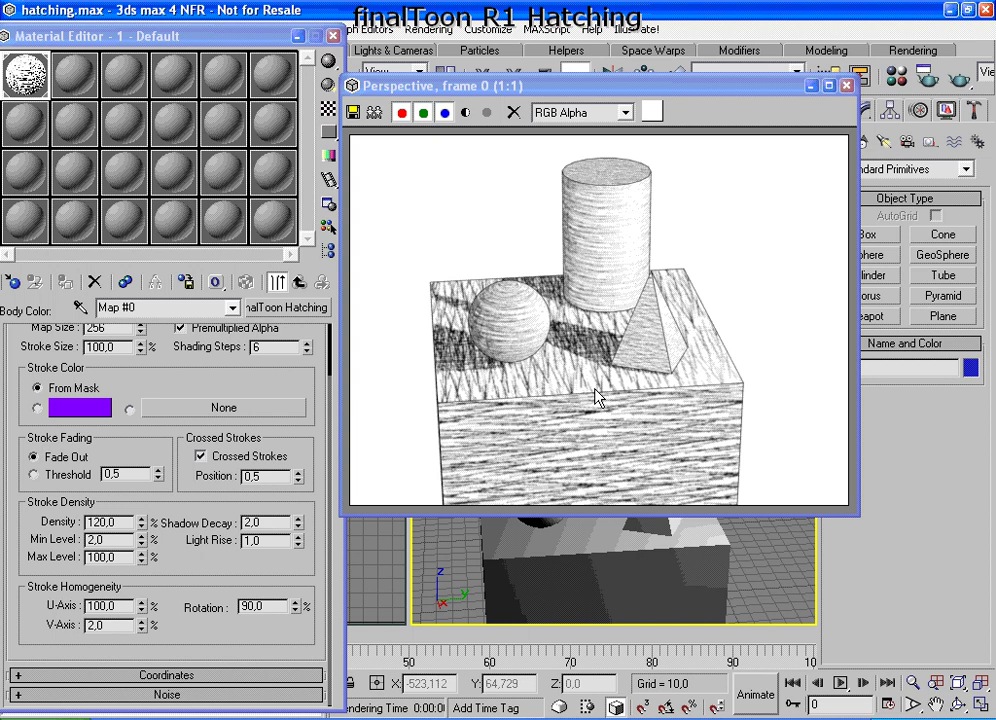
- Restore the Stroke Homogeneity V-Axis to 100%
double_click(108, 625)
text(100)
key(Return)
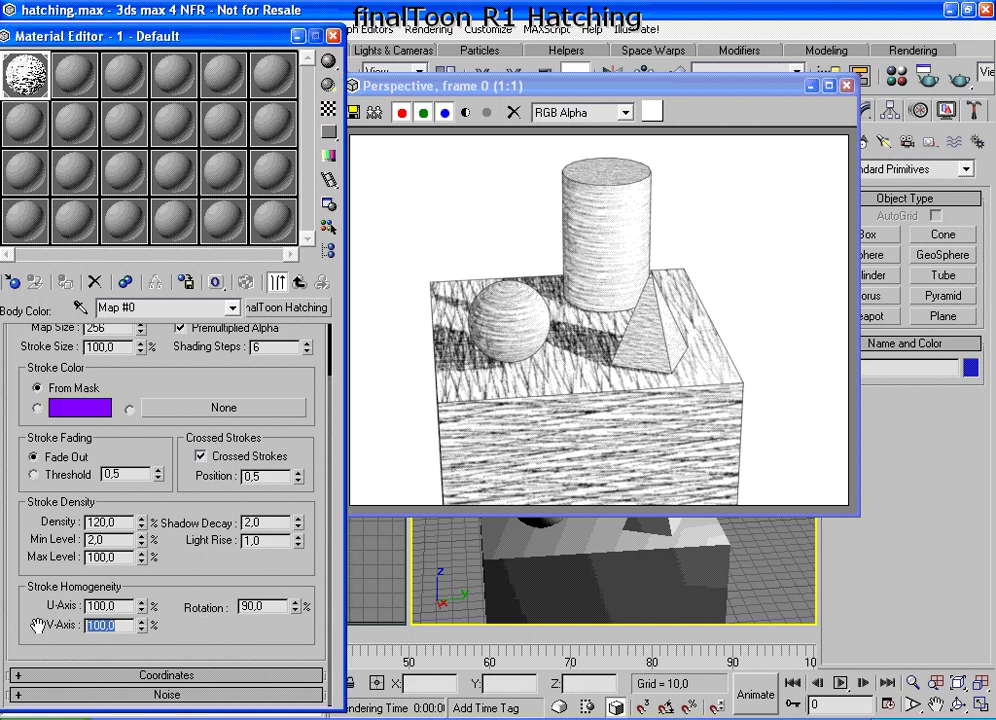
- Set the Stroke Homogeneity U-Axis to 50% and Rotation to 80%, and render the Perspective view
drag(117, 600, 88, 604)
text(3)
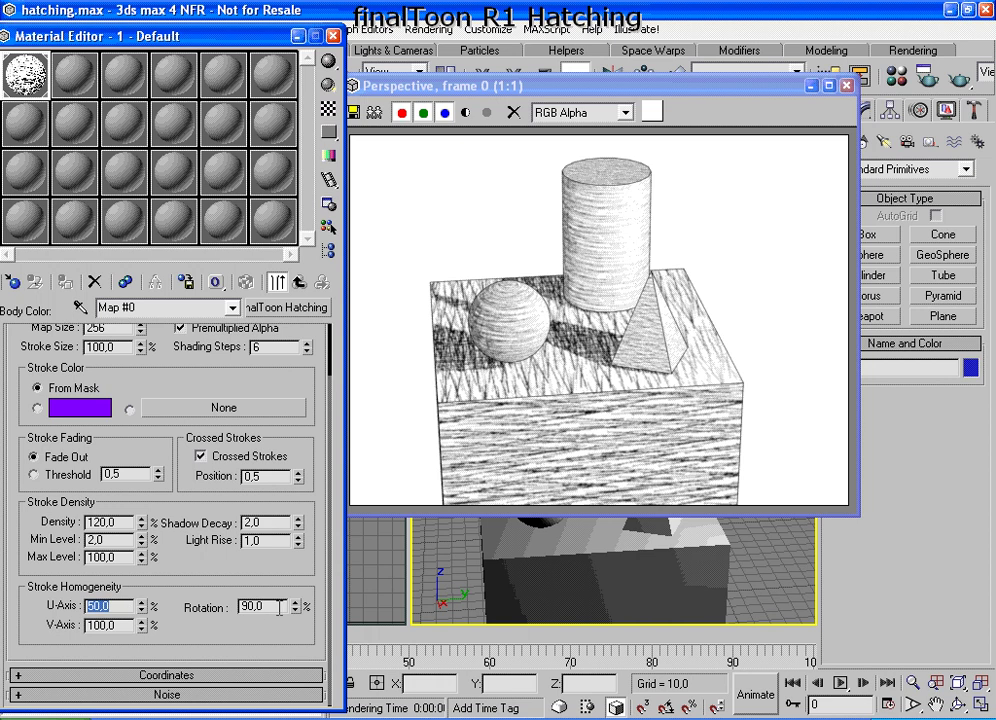
drag(272, 607, 241, 610)
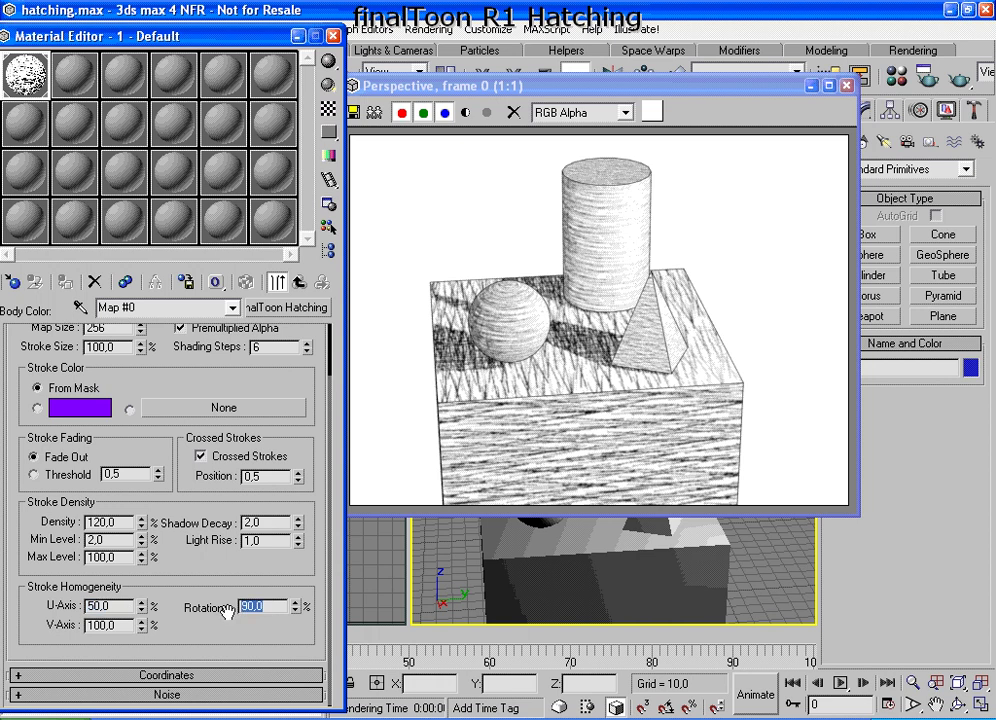
text(80)
key(Return)
click(958, 79)
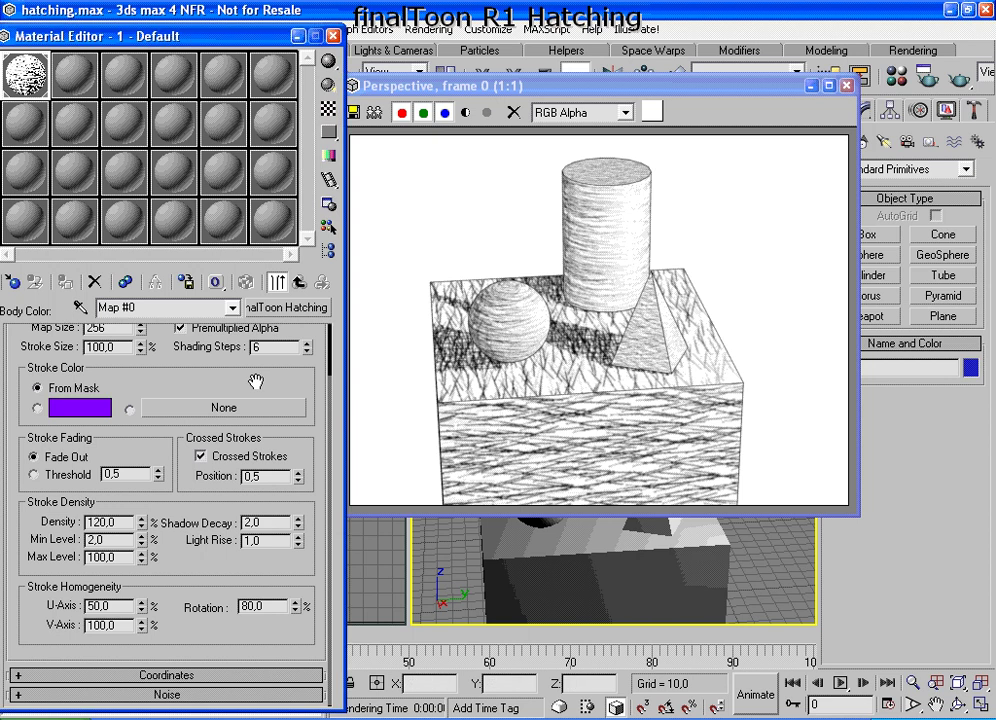
drag(200, 297, 238, 450)
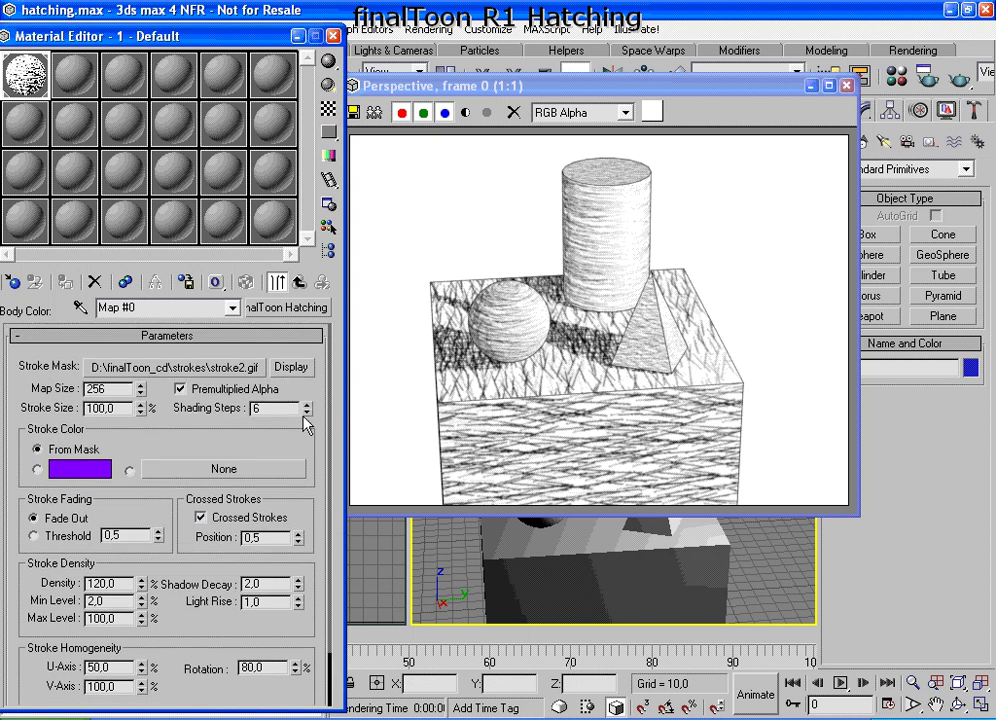
- Preview the current stroke mask image, enlarged to 2:1
click(291, 367)
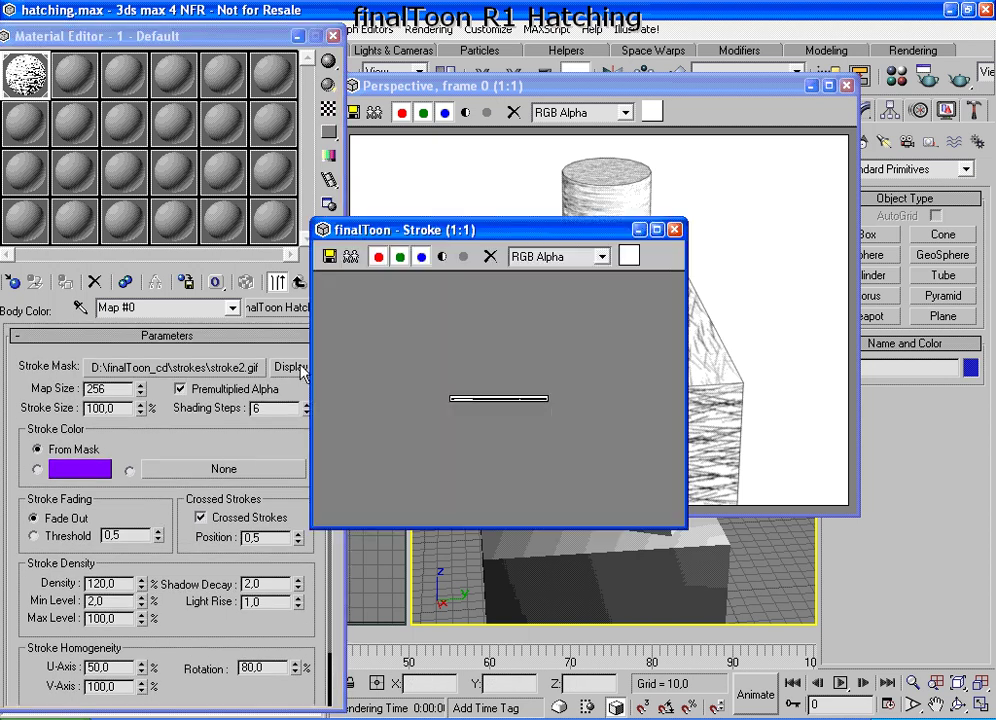
ctrl+click(476, 408)
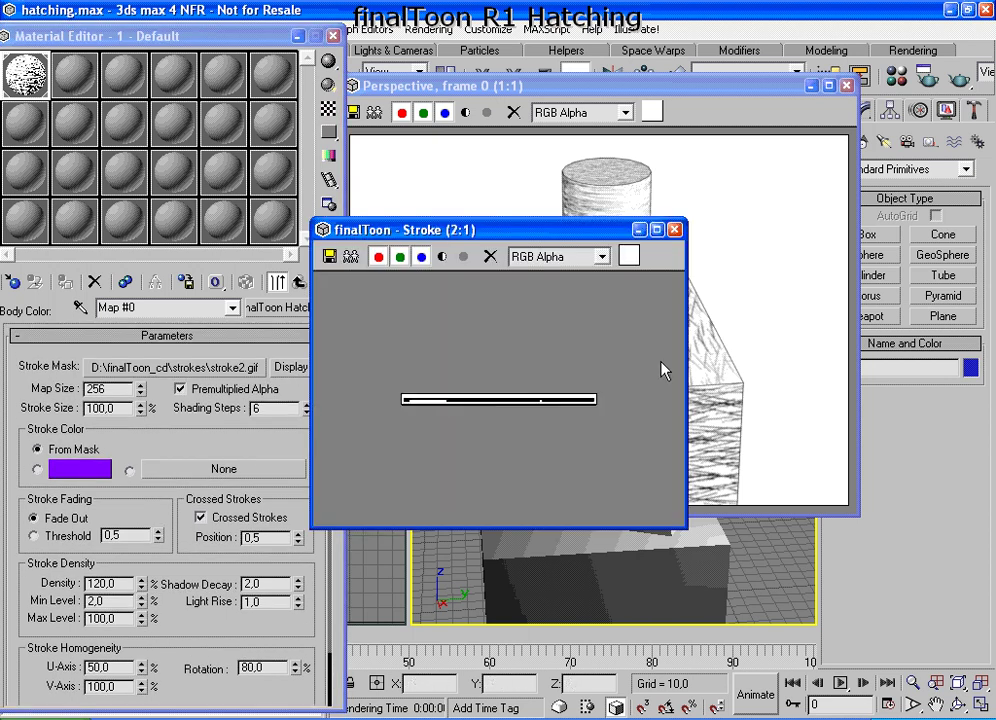
click(674, 230)
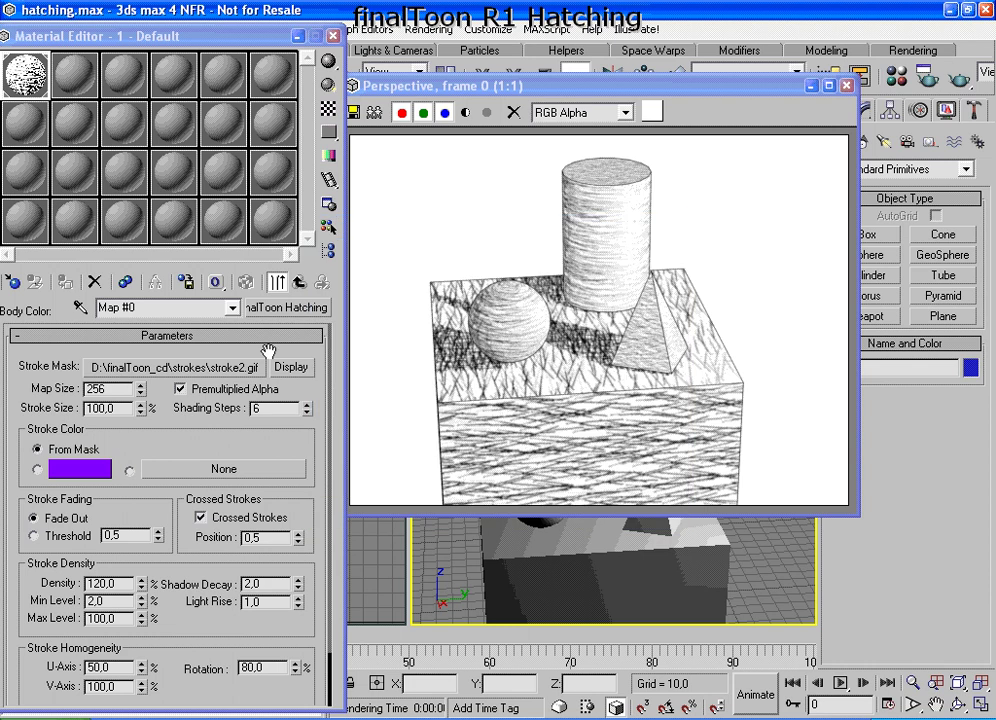
- Load Text_01.gif from the strokes folder as the Hatching map's Stroke Mask
click(210, 367)
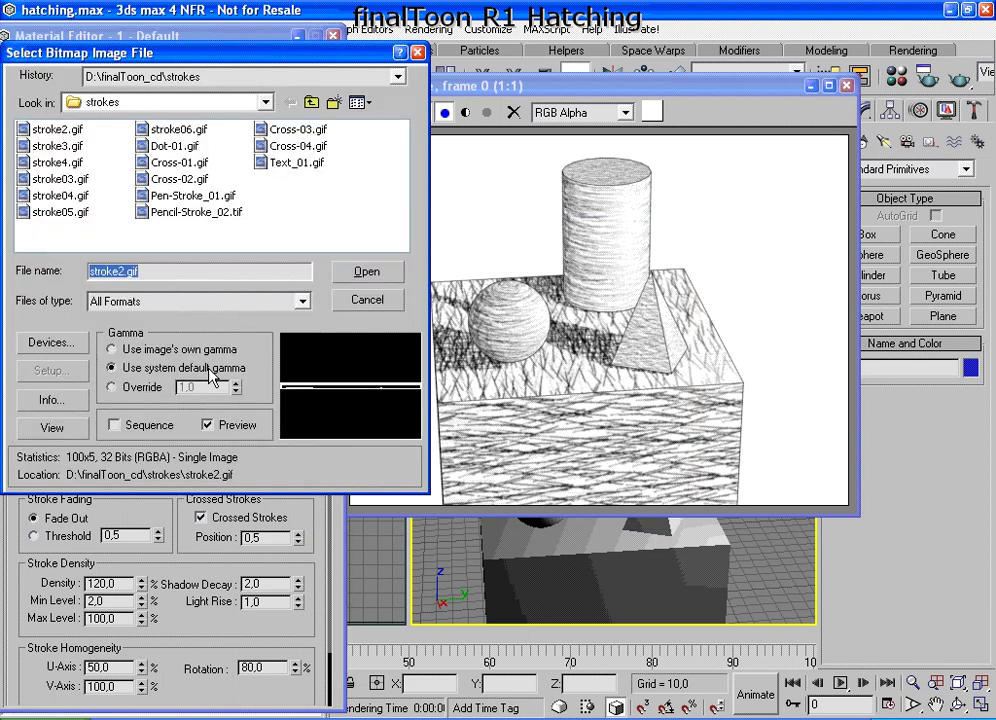
drag(224, 58, 465, 49)
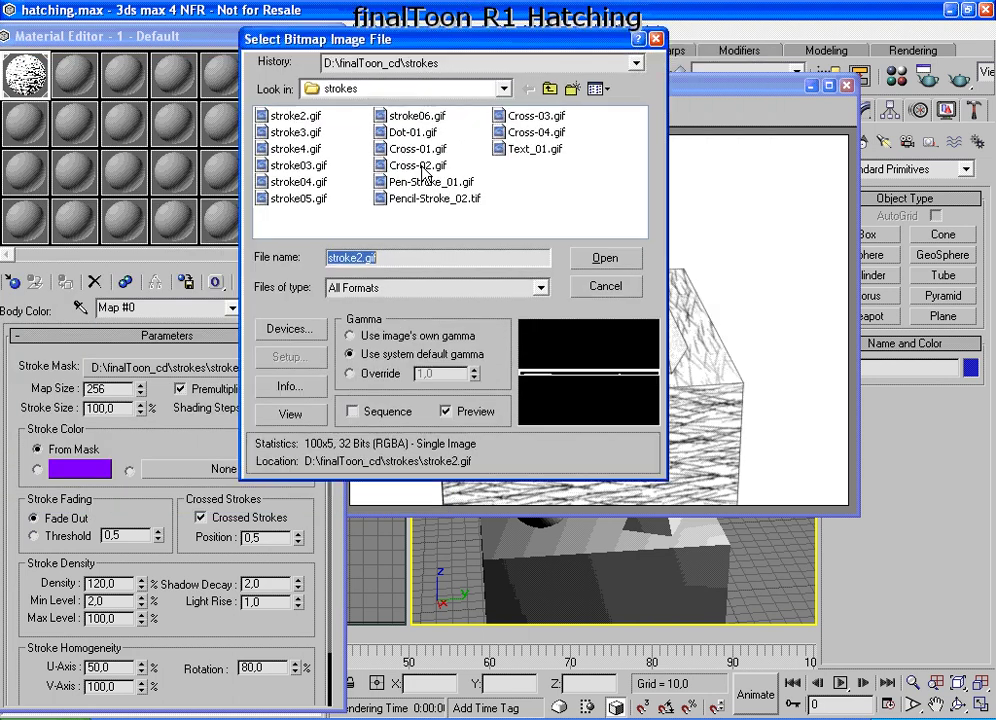
click(535, 149)
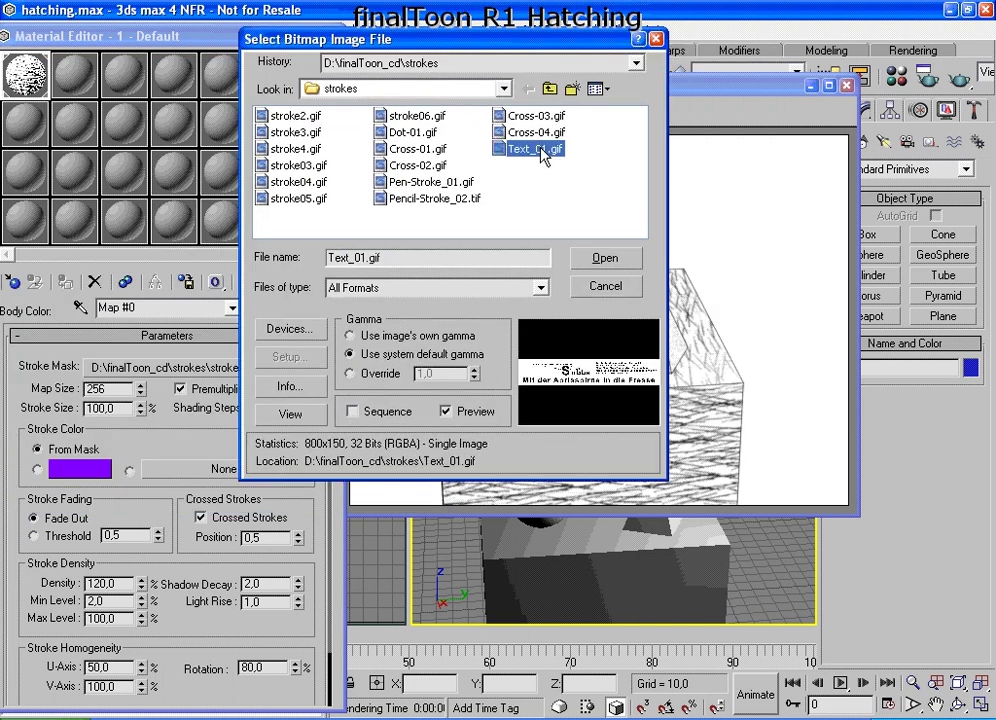
click(622, 258)
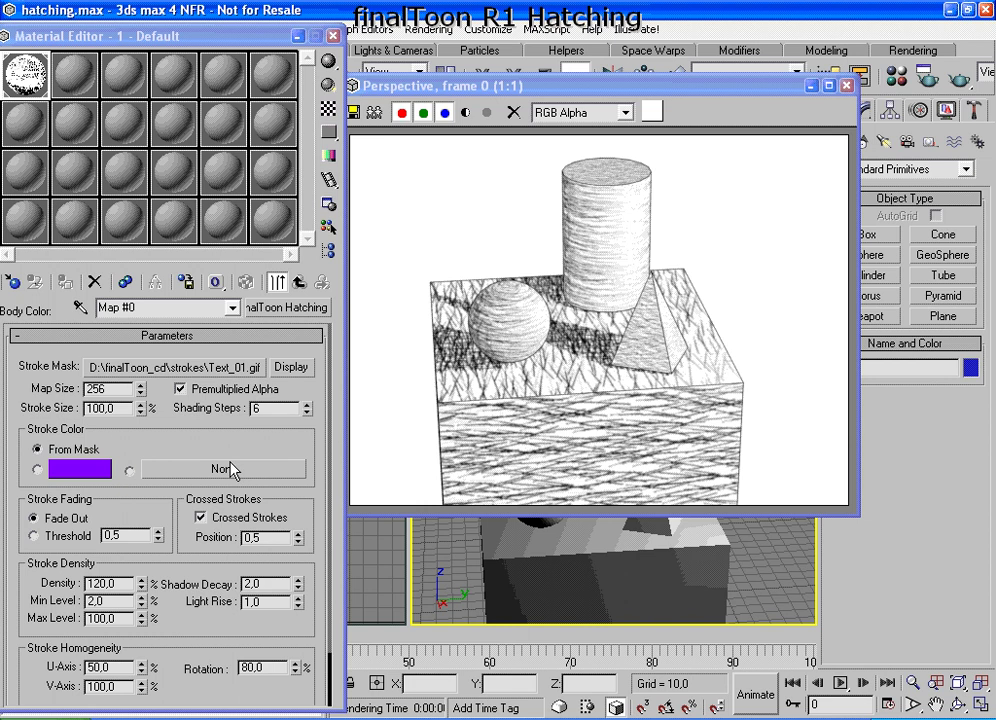
- Preview the text stroke mask and render the Perspective view with it
click(291, 367)
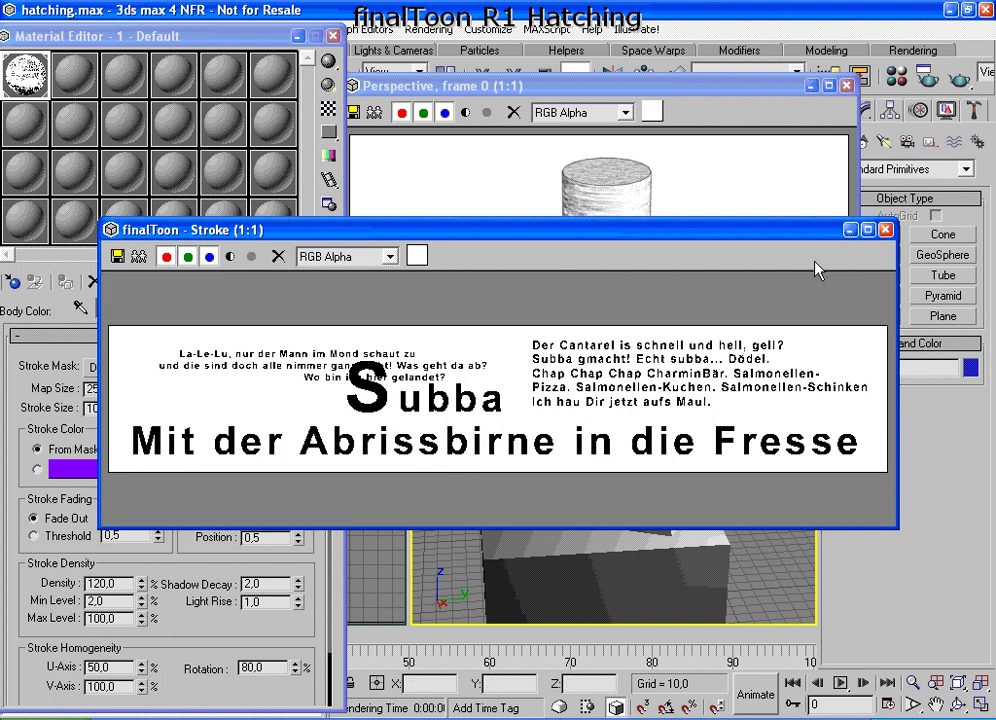
click(885, 230)
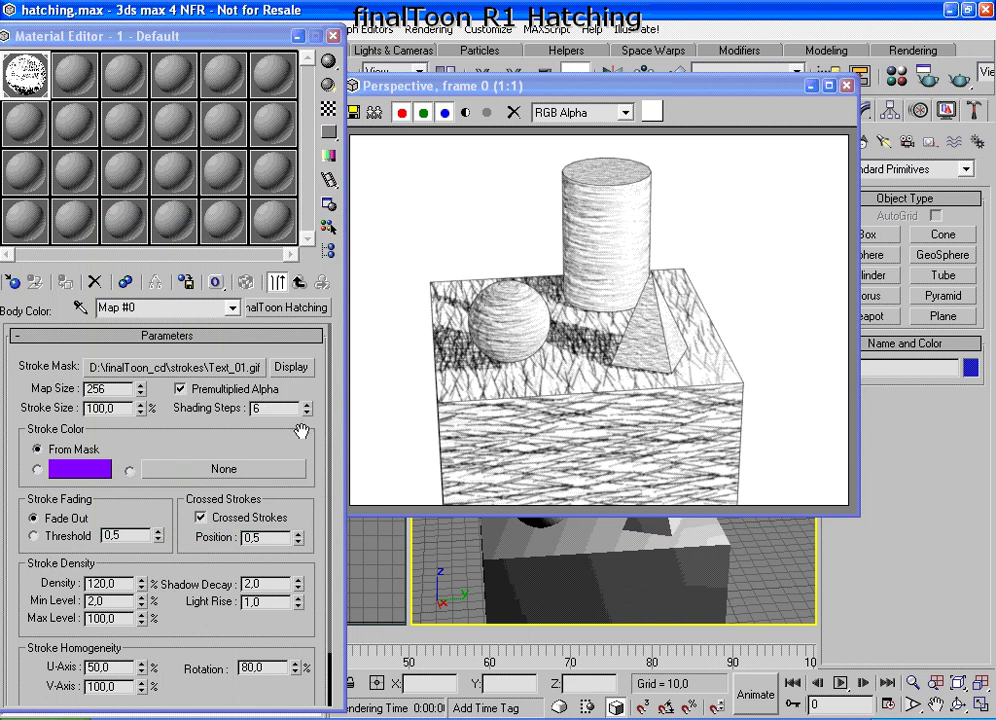
mouse_move(285, 445)
mouse_down()
mouse_move(258, 391)
mouse_move(286, 410)
mouse_up()
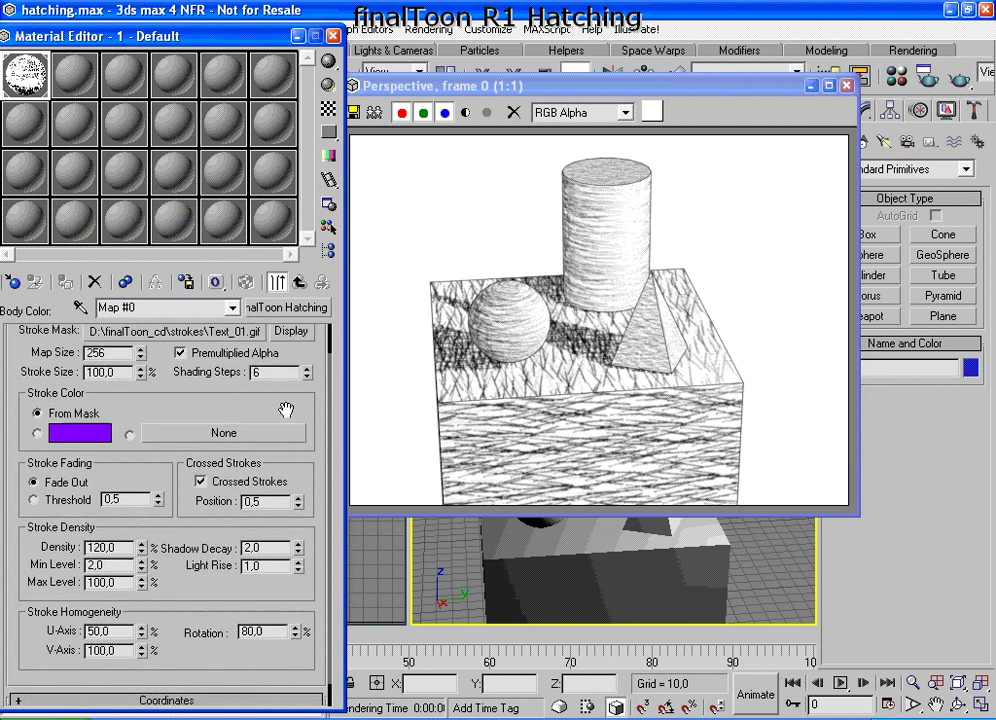
click(958, 78)
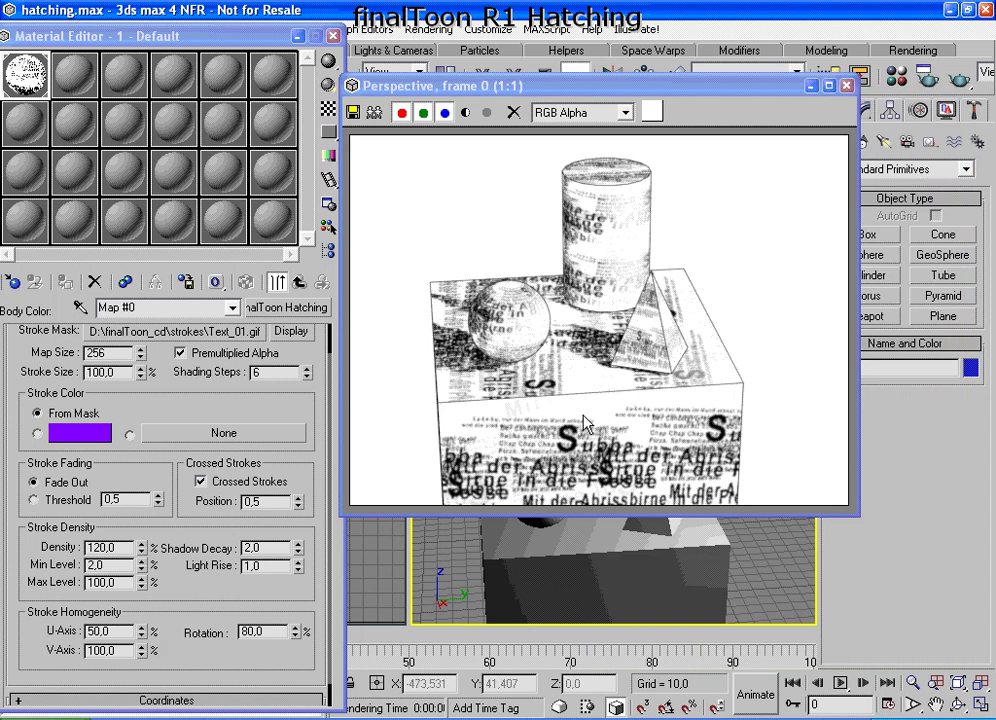
- Set the Stroke Homogeneity Rotation to 10% and render the Perspective view
scroll(251, 401, up, 1)
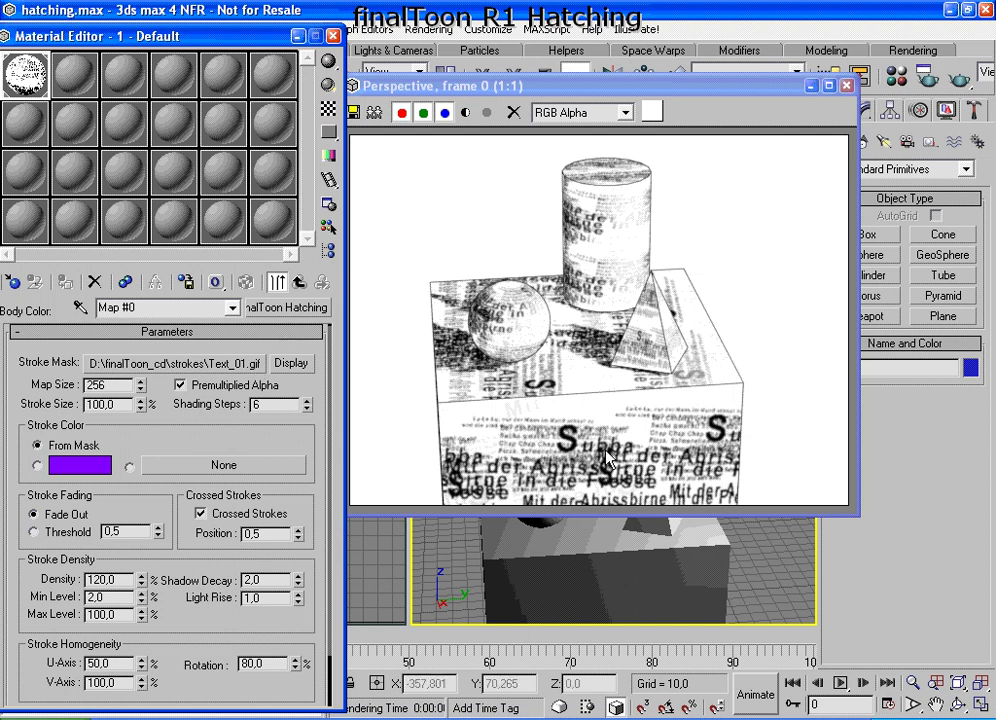
drag(220, 637, 220, 584)
key(Return)
key(Return)
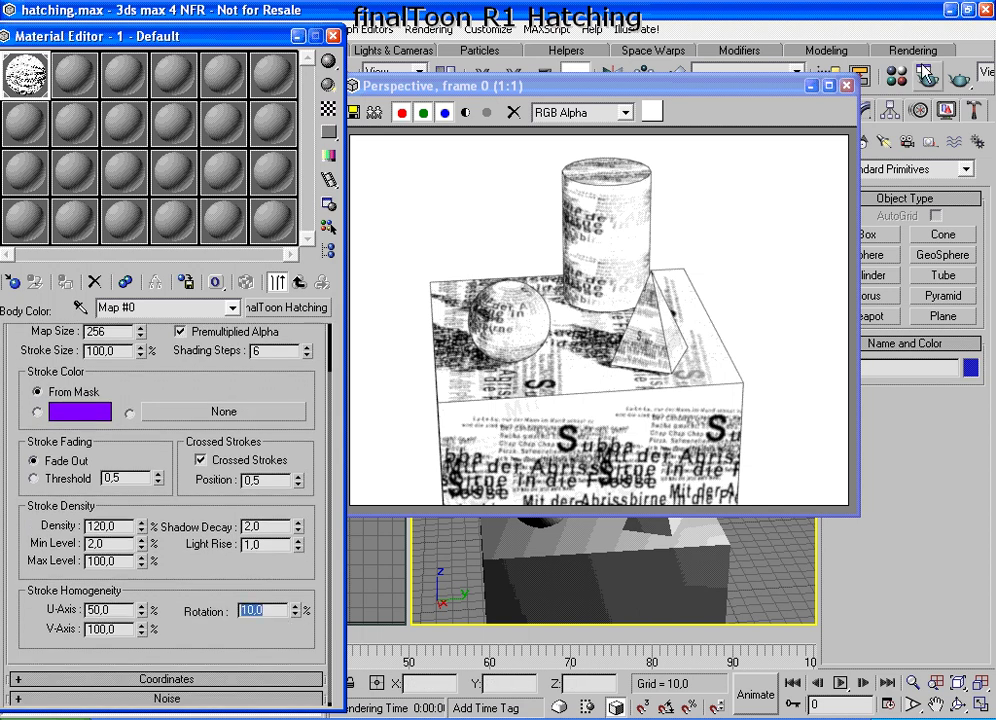
click(959, 80)
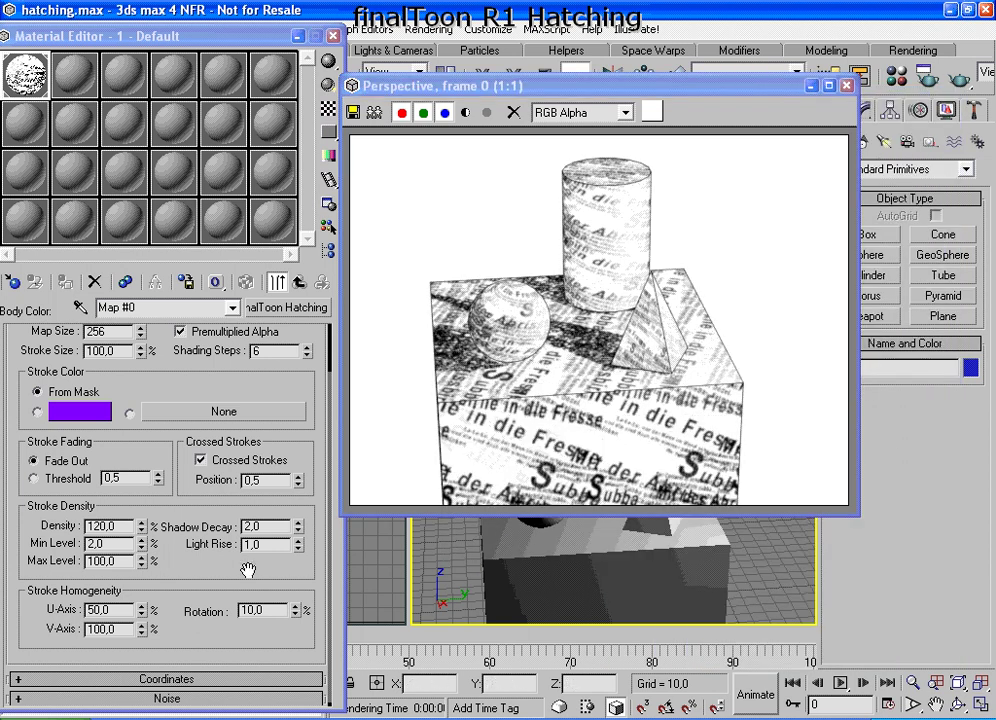
- Set the Stroke Homogeneity Rotation to 100% and render the Perspective view
click(252, 610)
text(100)
key(Return)
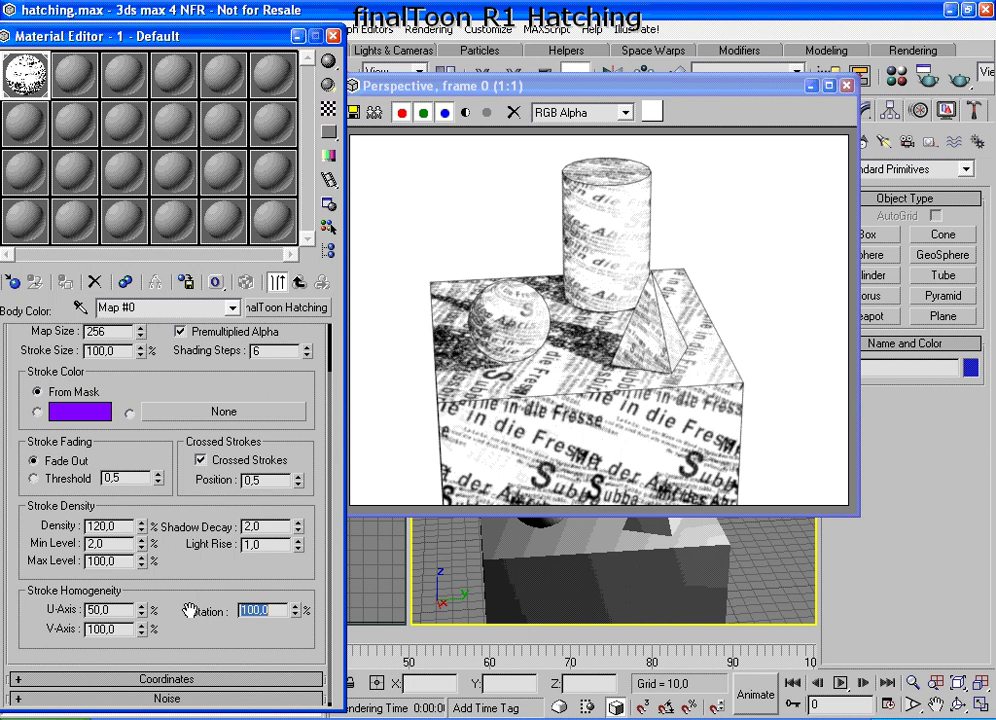
key(F9)
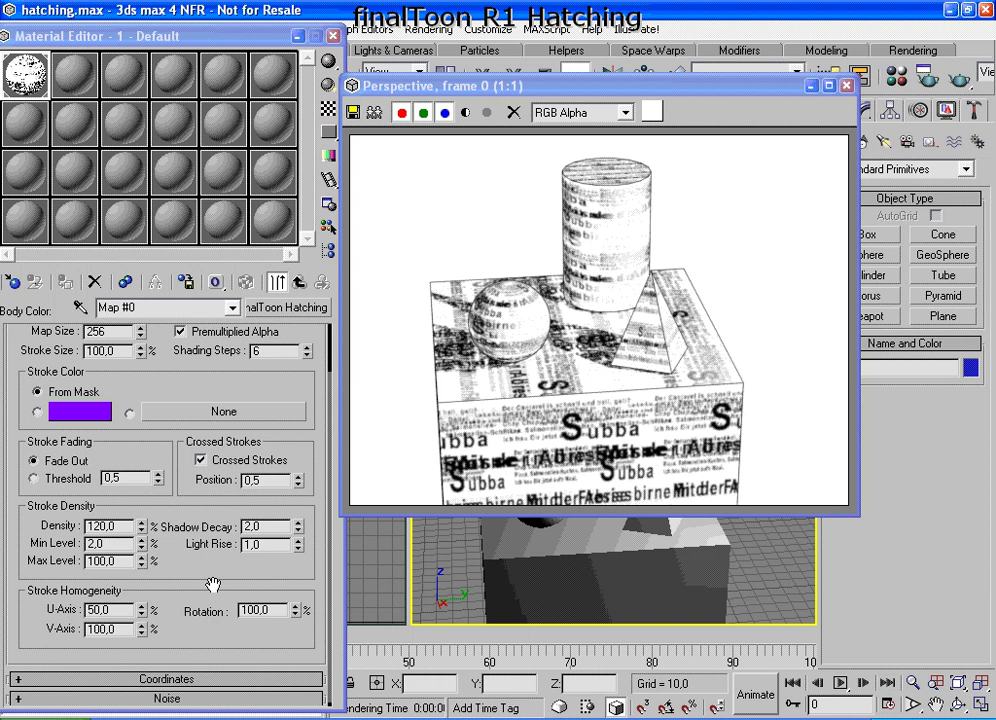
- Set the Stroke Homogeneity Rotation to 50% and the Stroke Size to 60%, and render the Perspective view
drag(212, 583, 216, 638)
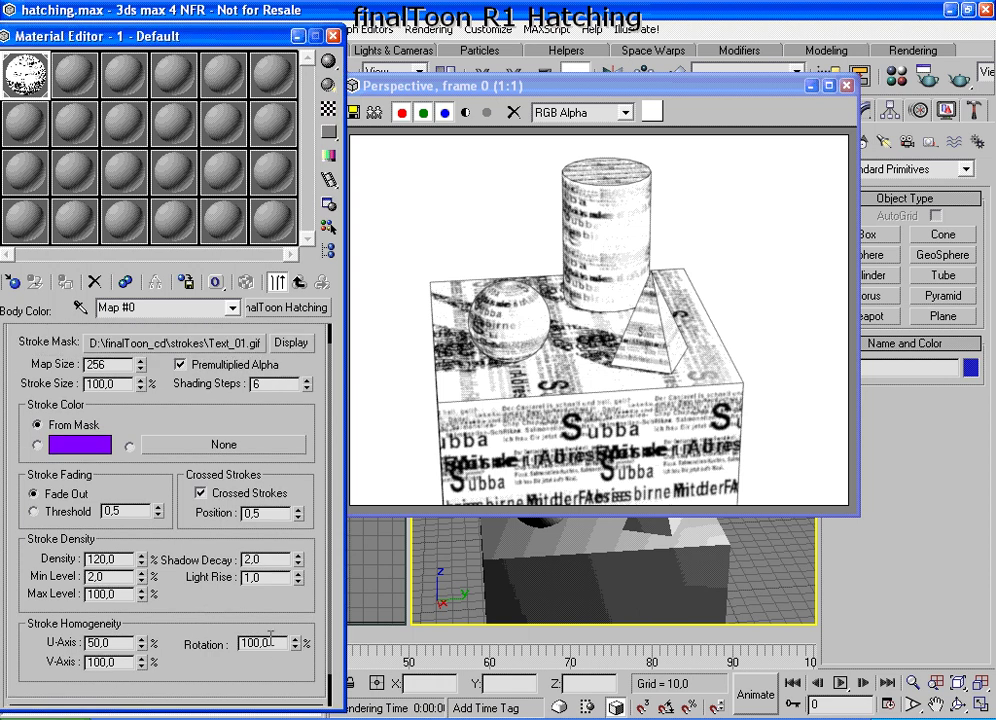
text(5)
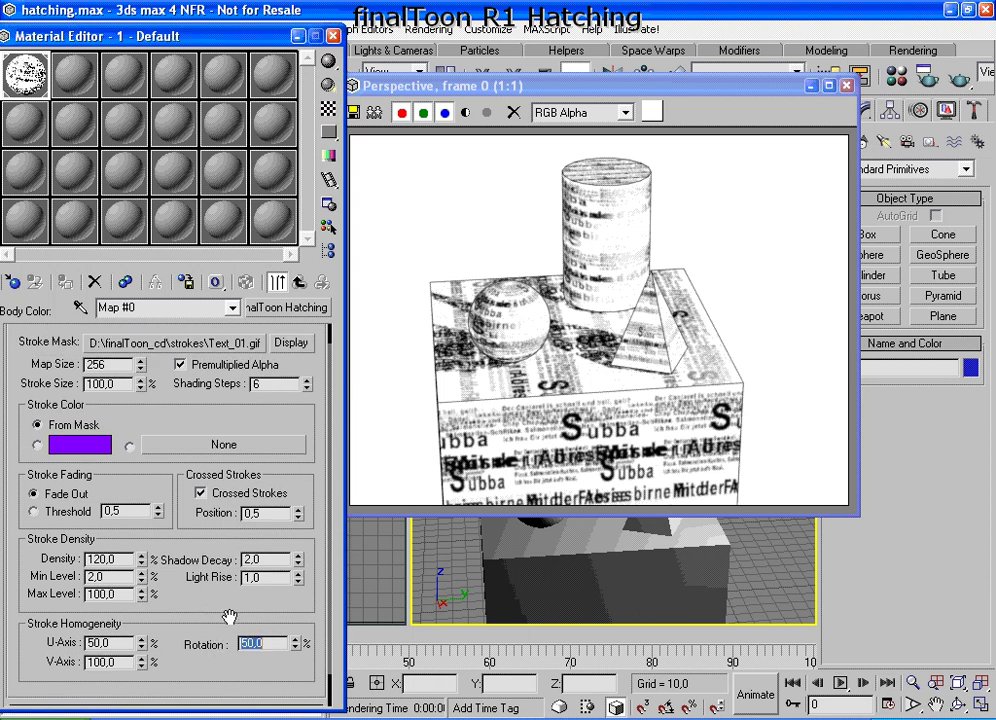
drag(204, 598, 203, 634)
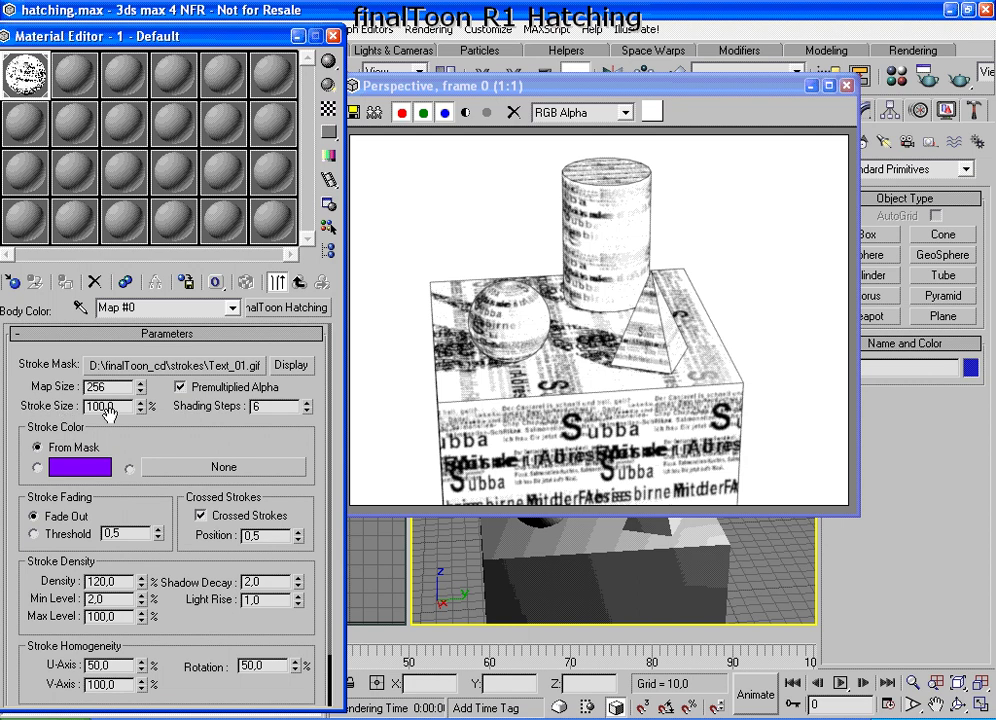
double_click(123, 406)
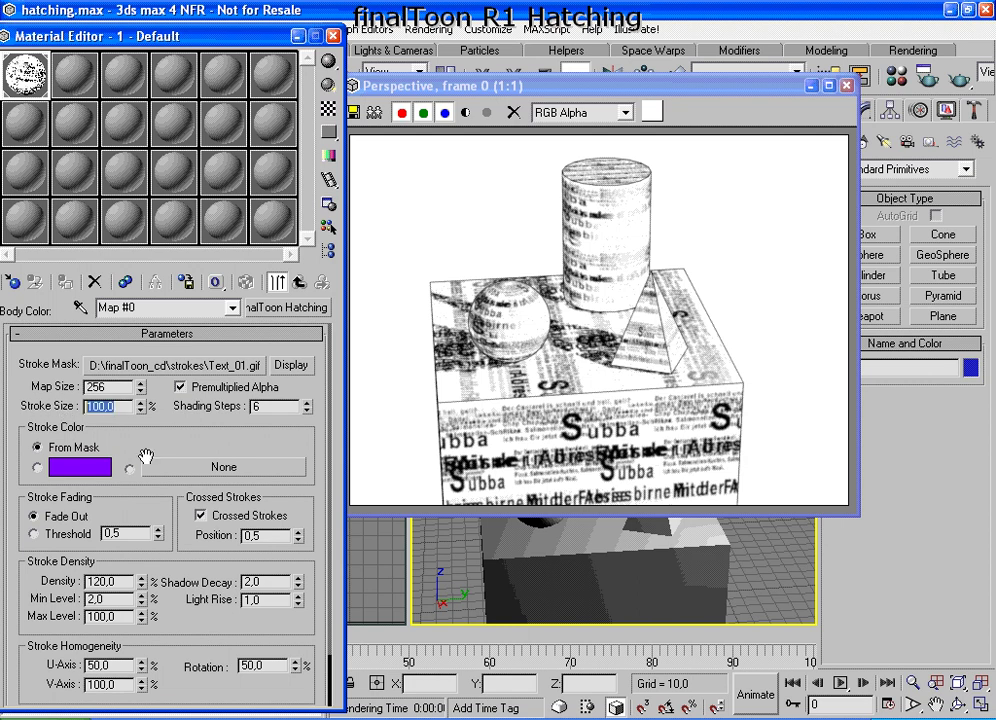
text(6)
key(Return)
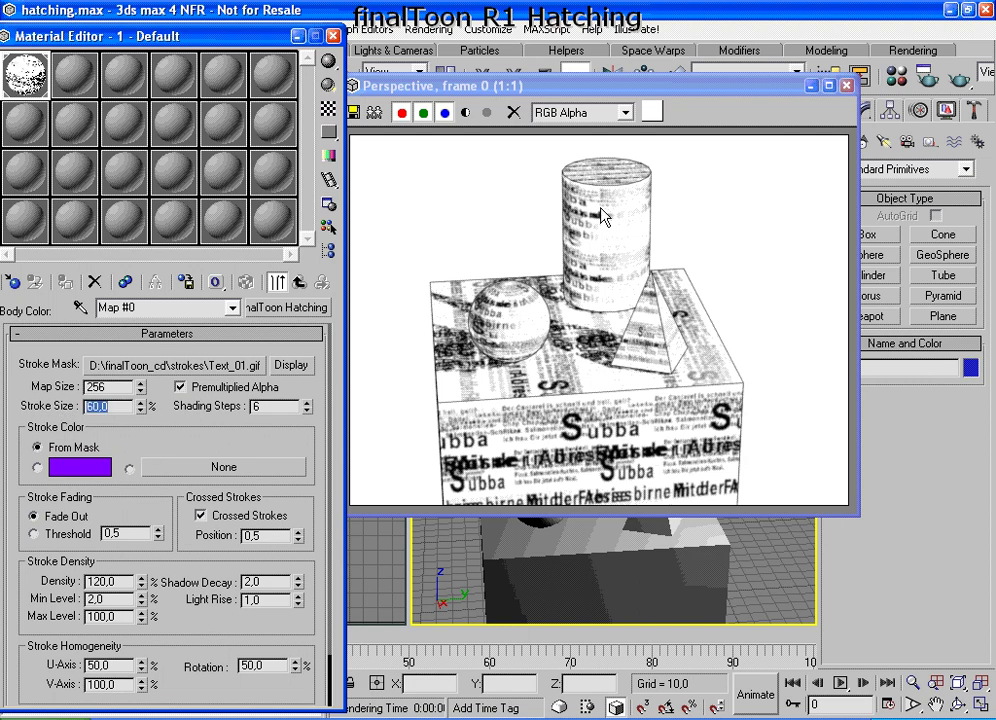
click(959, 77)
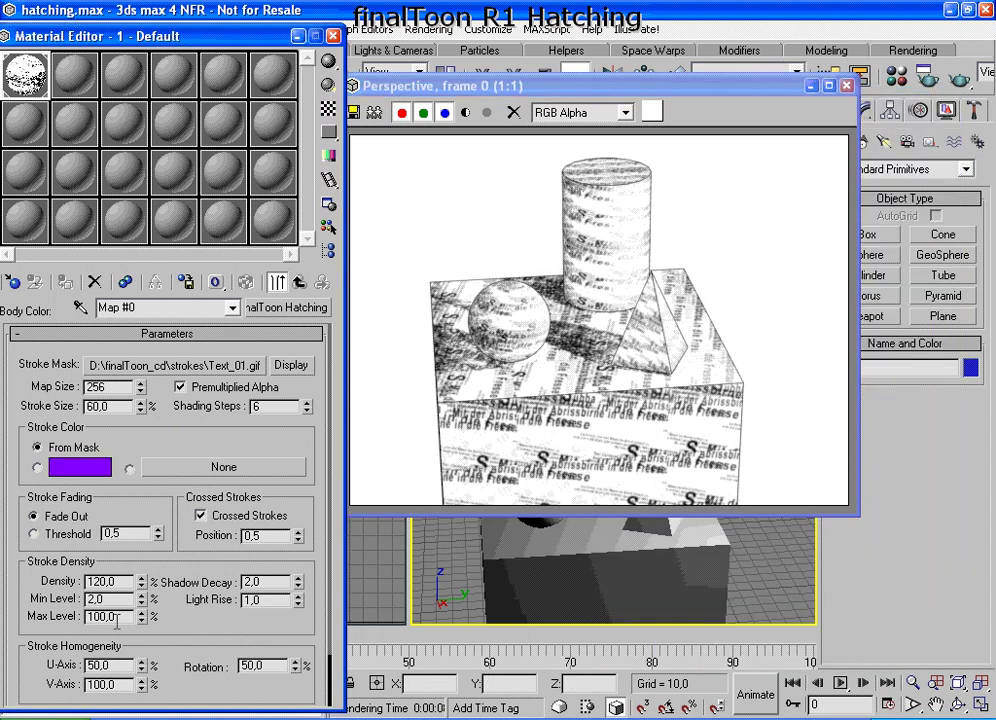
- Set the Stroke Density to 200% and render the Perspective view
drag(125, 583, 77, 582)
text(200)
key(Return)
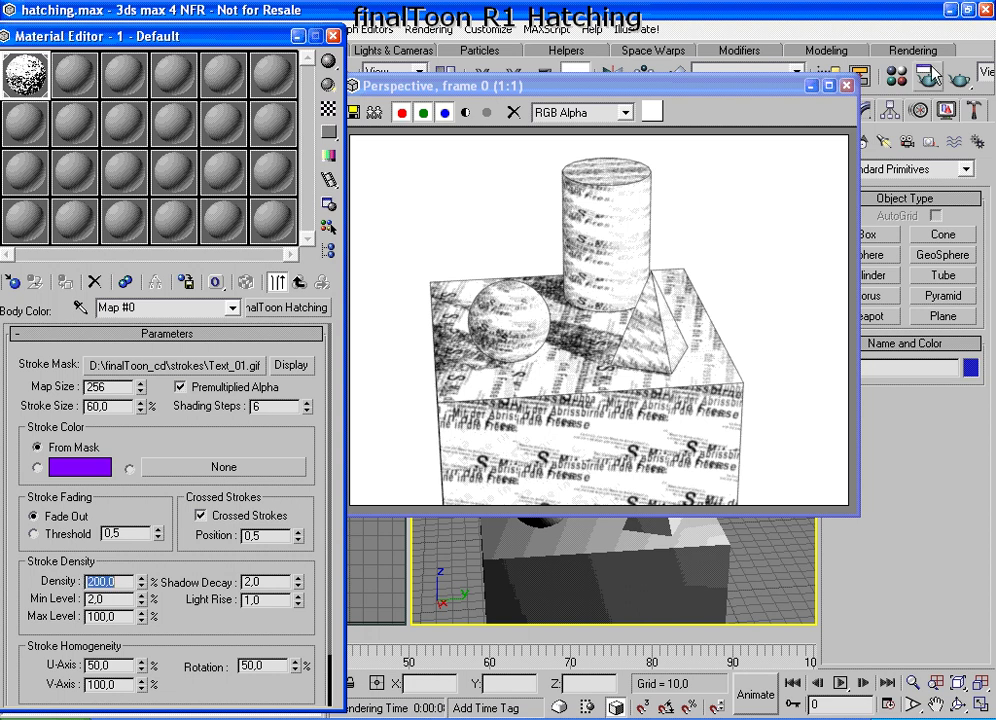
click(960, 80)
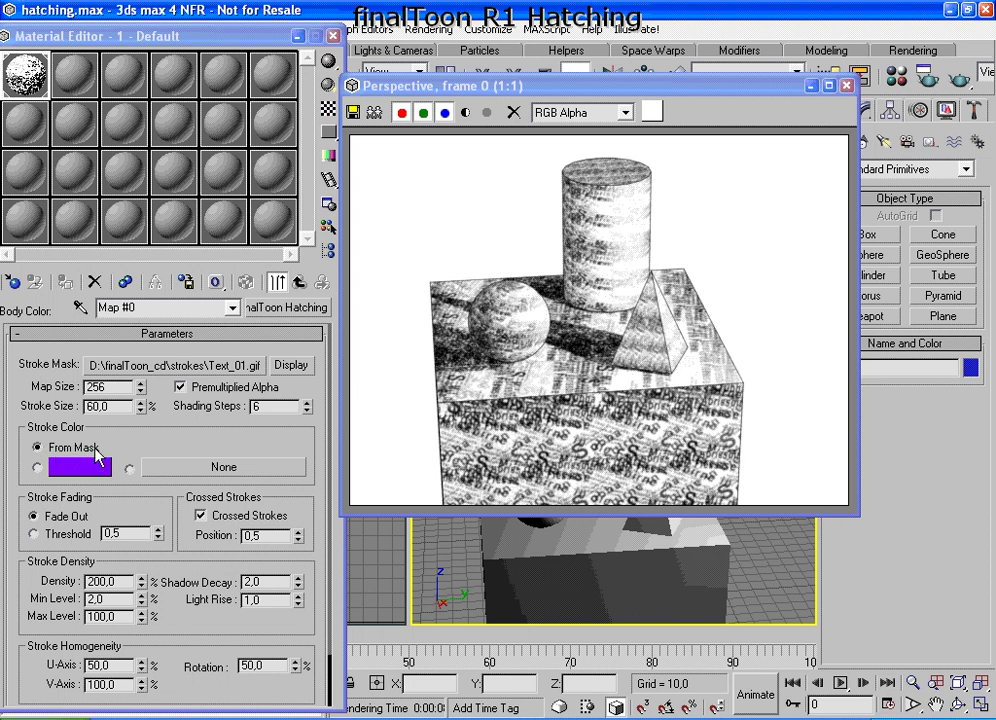
- Replace the Stroke Mask with Pen-Stroke_01.gif after comparing the stroke files' previews, and render the Perspective view
click(291, 365)
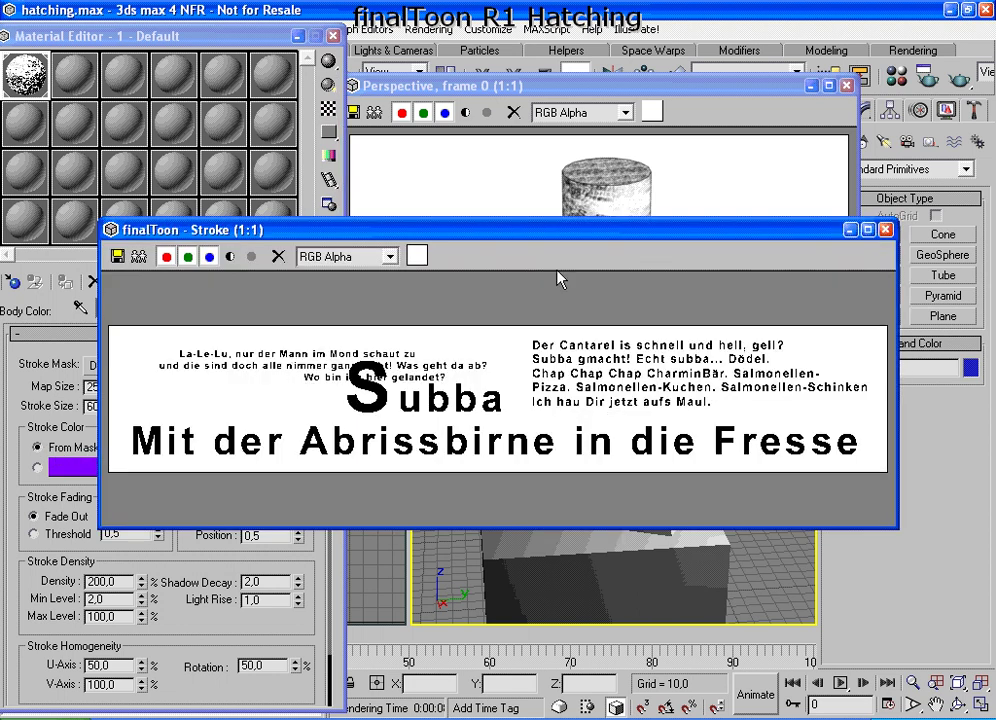
click(885, 230)
click(180, 298)
click(188, 196)
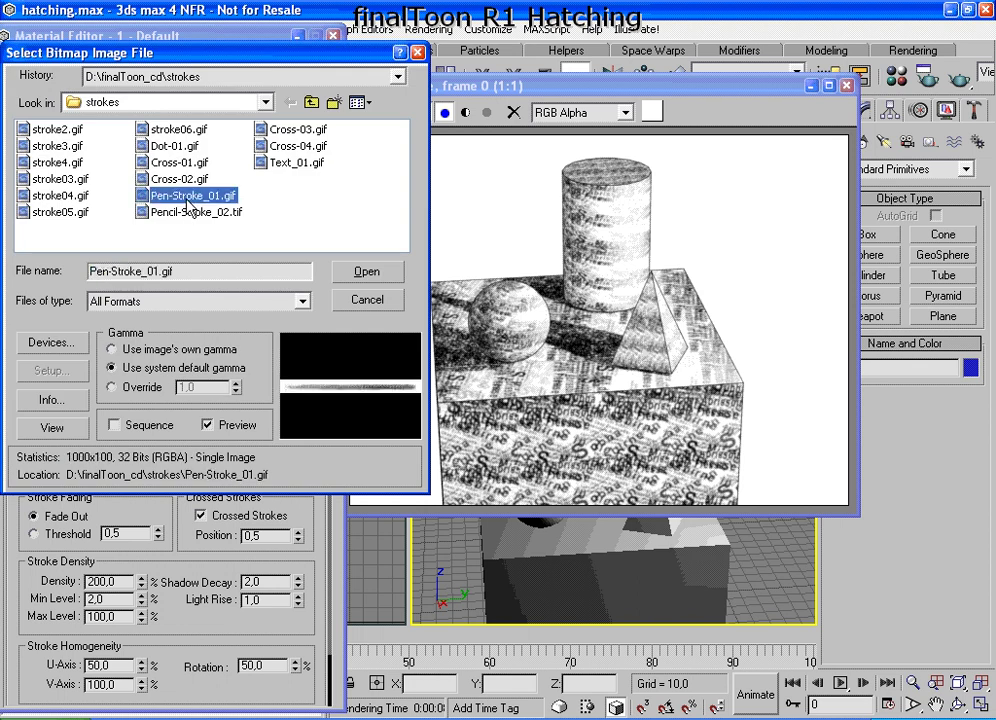
click(186, 214)
click(55, 212)
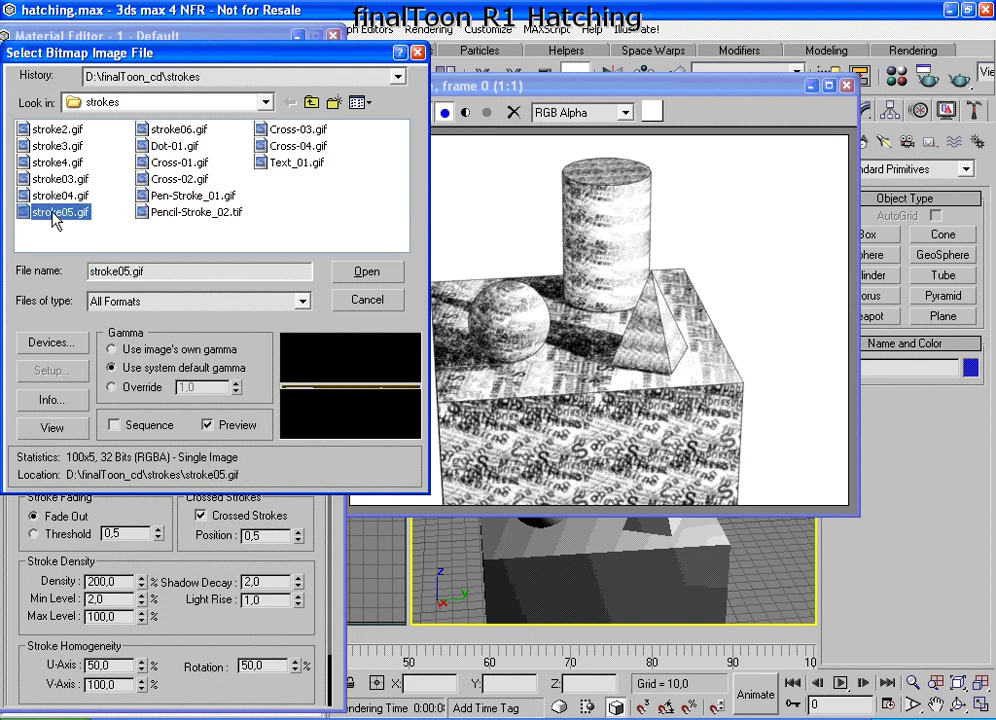
click(58, 196)
click(59, 130)
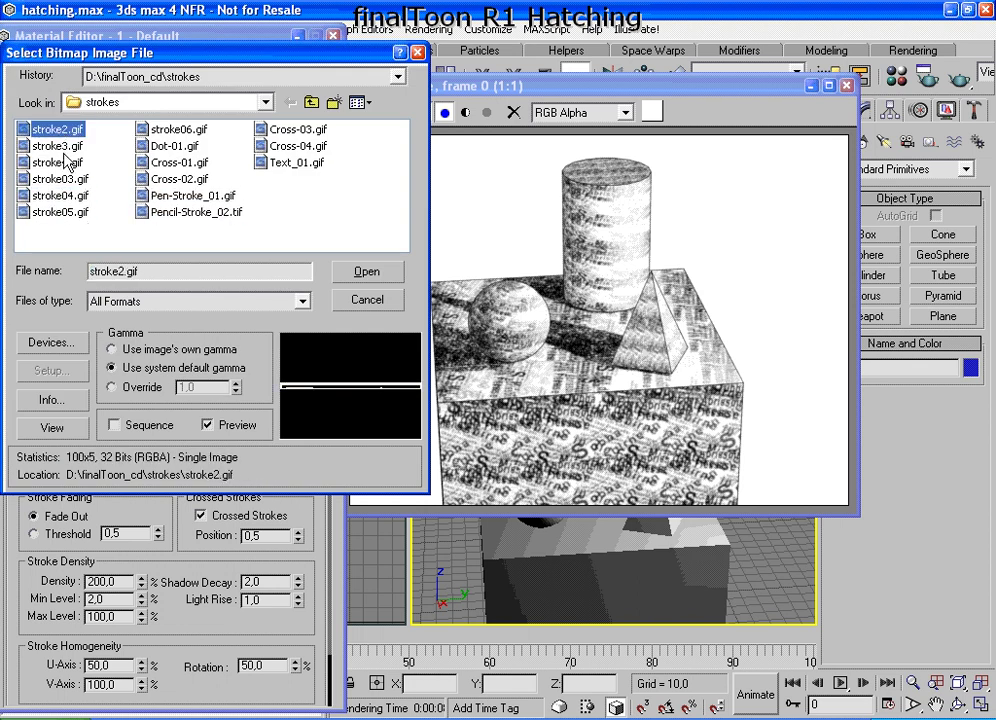
click(185, 197)
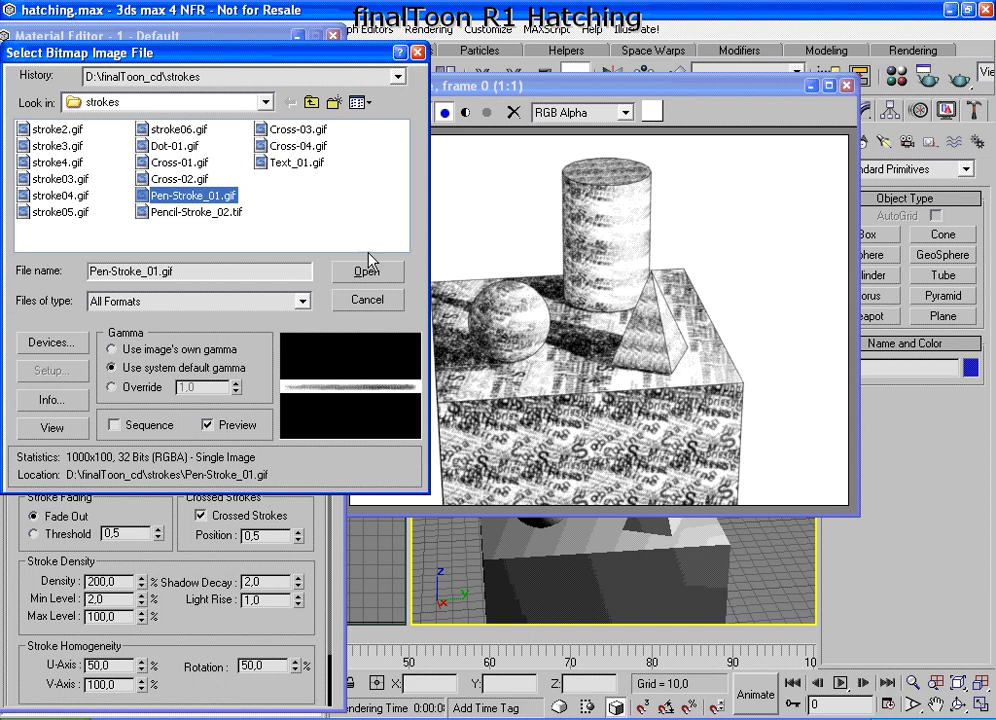
click(371, 277)
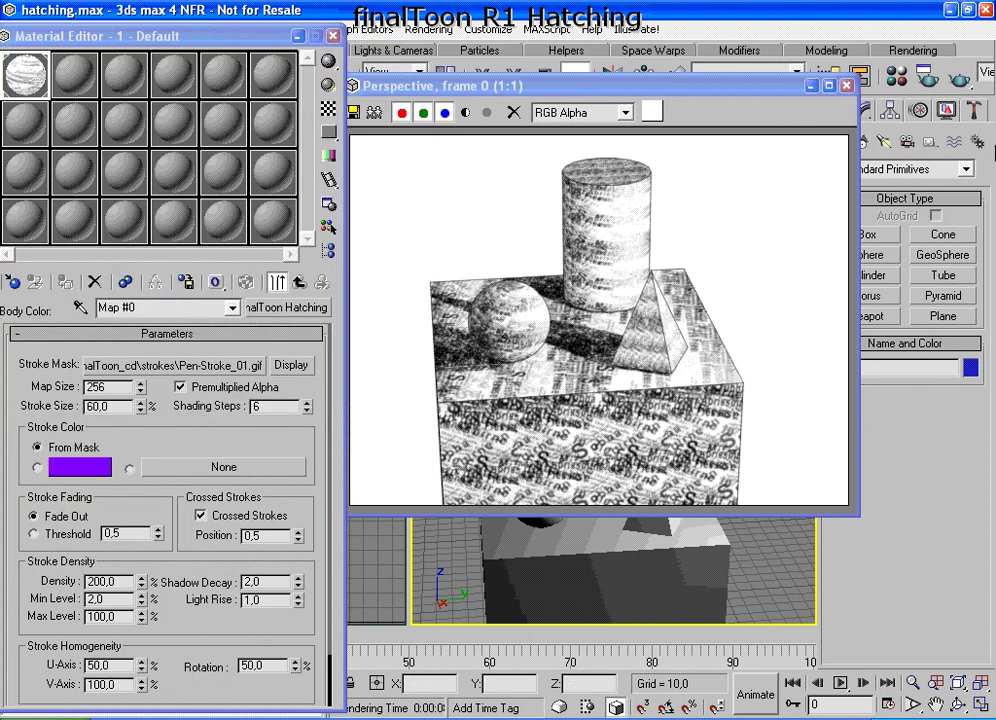
key(shift+q)
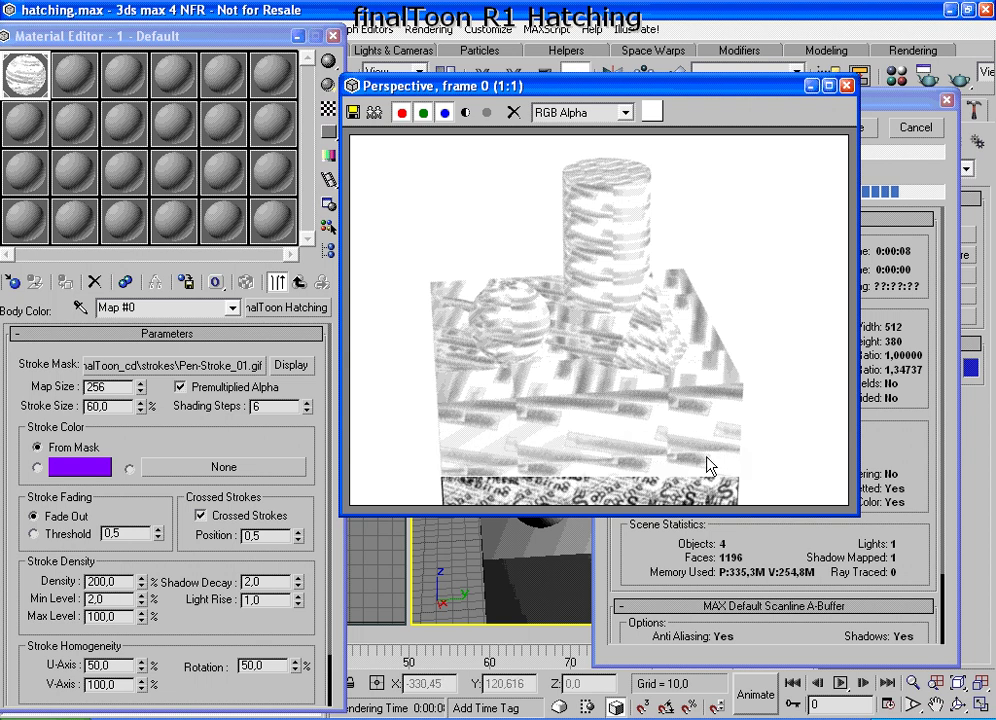
- Turn off Premultiplied Alpha in the Hatching map's parameters
click(193, 396)
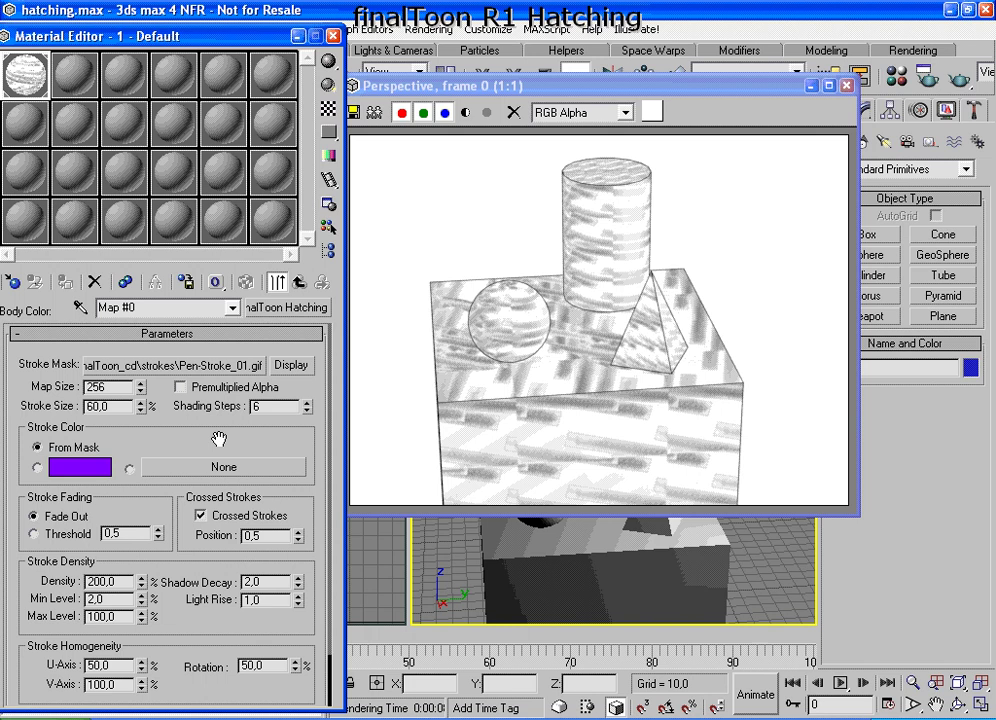
mouse_move(217, 440)
mouse_down()
mouse_move(205, 382)
mouse_move(207, 411)
mouse_up()
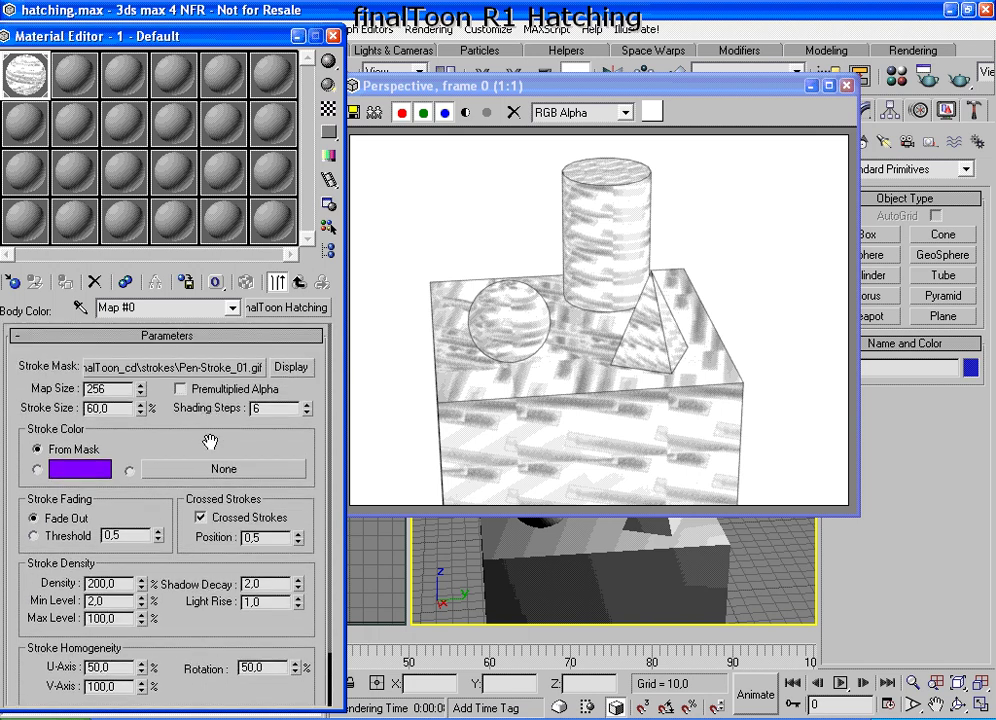
- Set the finalToon shader's Body color to a fully saturated yellow with a hue of 41
click(299, 283)
mouse_move(122, 413)
mouse_down()
mouse_move(111, 356)
mouse_move(72, 692)
mouse_move(133, 500)
mouse_up()
double_click(131, 481)
text(80)
key(Return)
drag(258, 445, 233, 126)
click(130, 456)
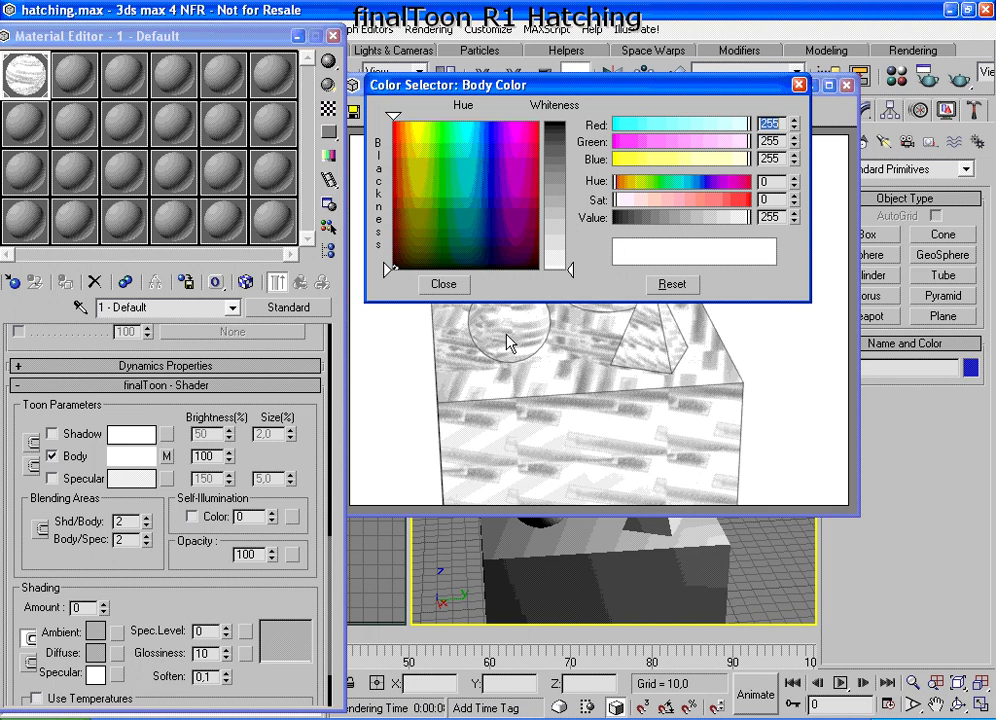
click(413, 140)
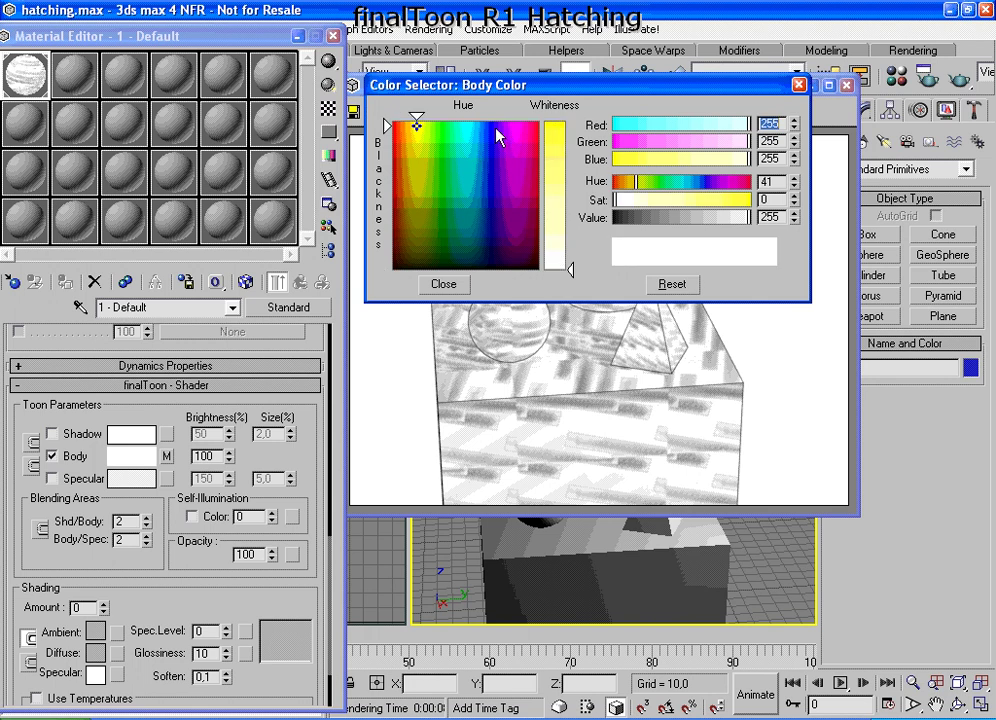
drag(570, 270, 567, 122)
click(443, 284)
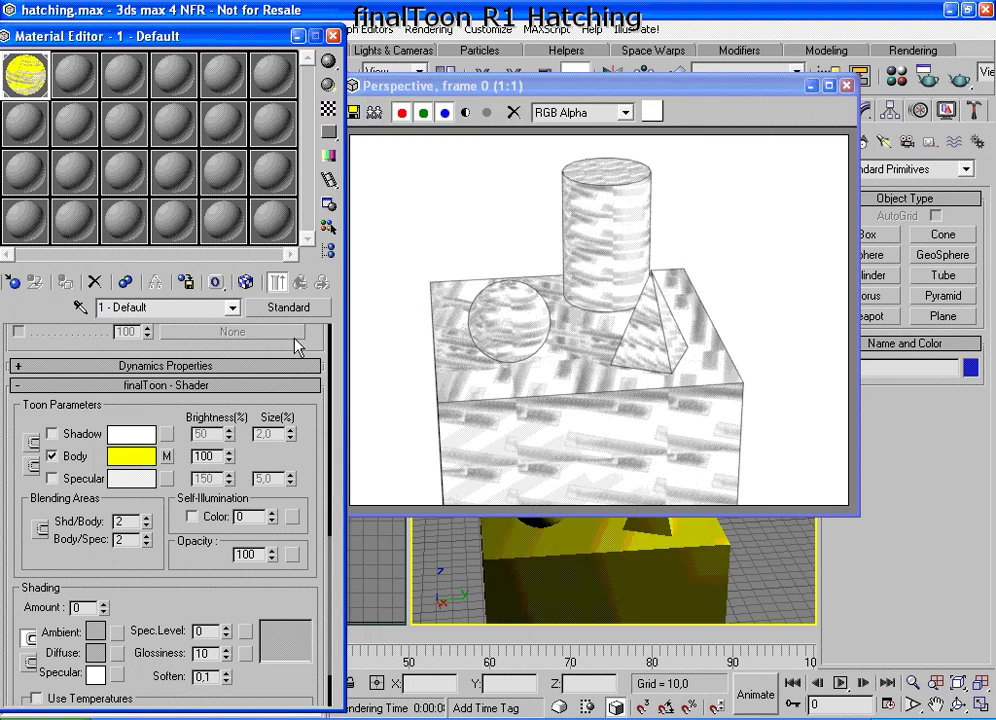
- Set the Body color's Hatching map Stroke Size to 20% and render the Perspective view
click(166, 456)
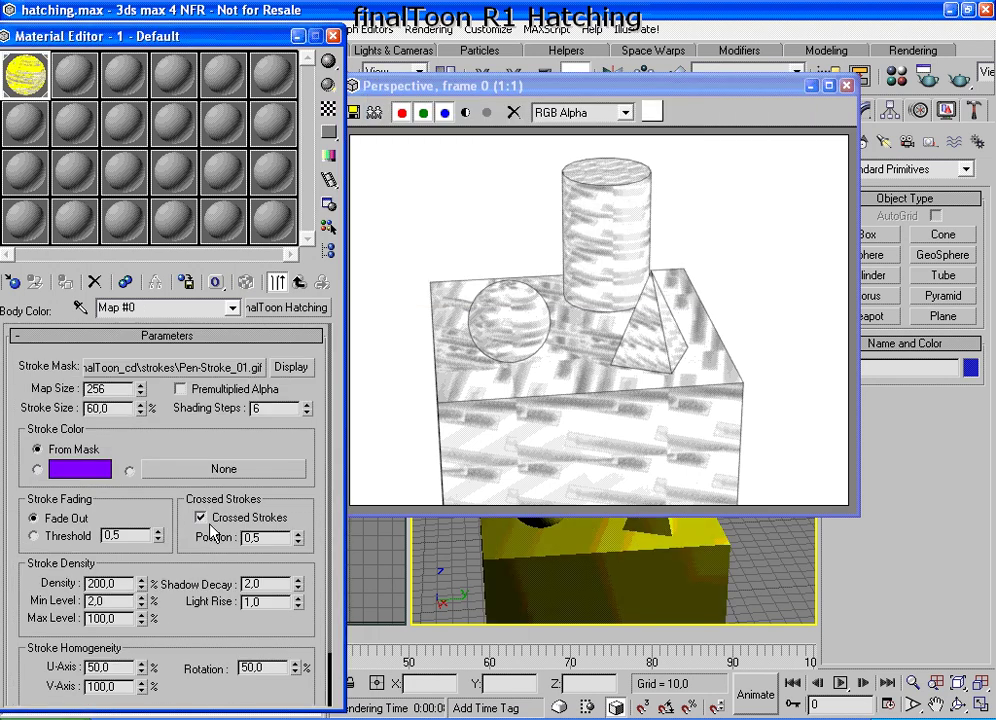
scroll(160, 560, down, 1)
scroll(182, 632, down, 1)
scroll(188, 645, up, 2)
scroll(193, 659, down, 1)
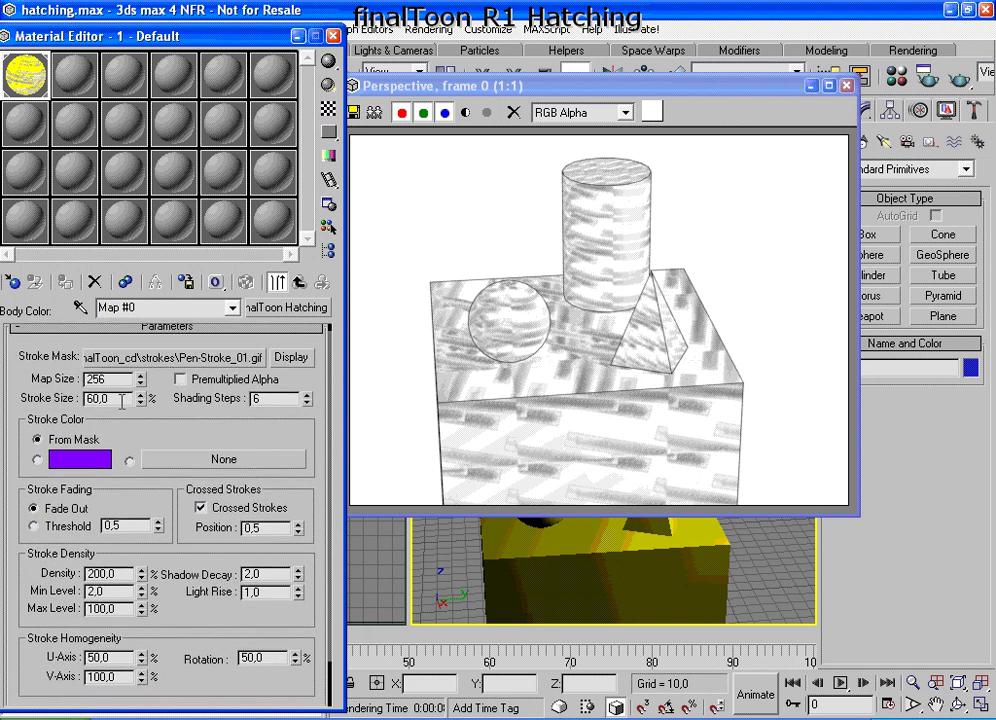
double_click(121, 400)
click(960, 77)
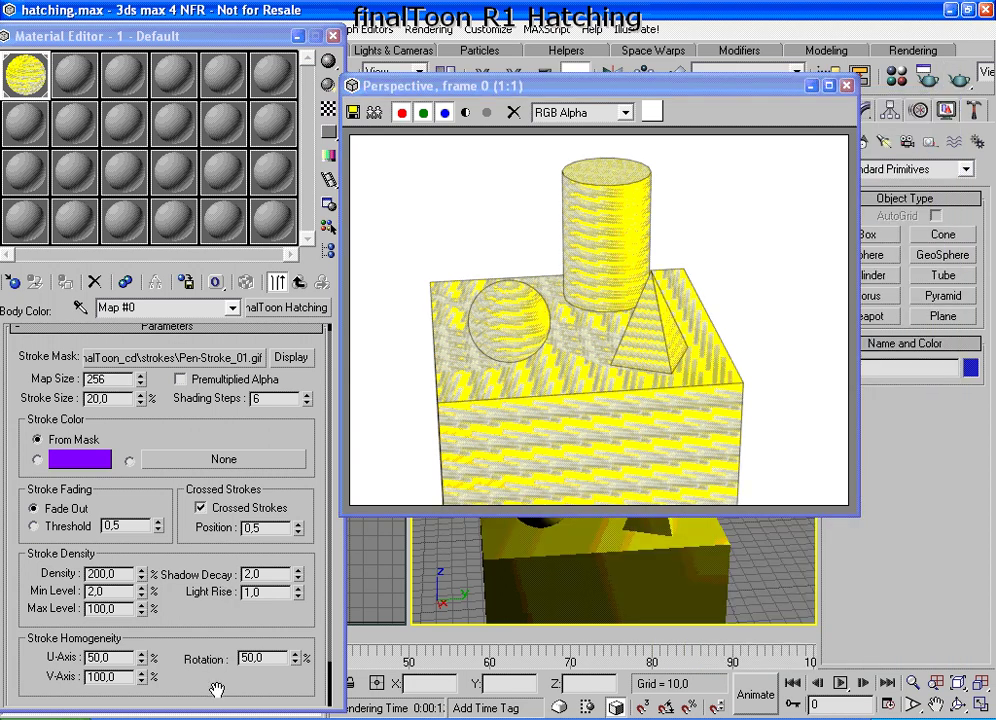
- Replace the Hatching map's Stroke Mask with stroke4.gif and render the Perspective view
scroll(191, 679, down, 1)
scroll(191, 679, up, 1)
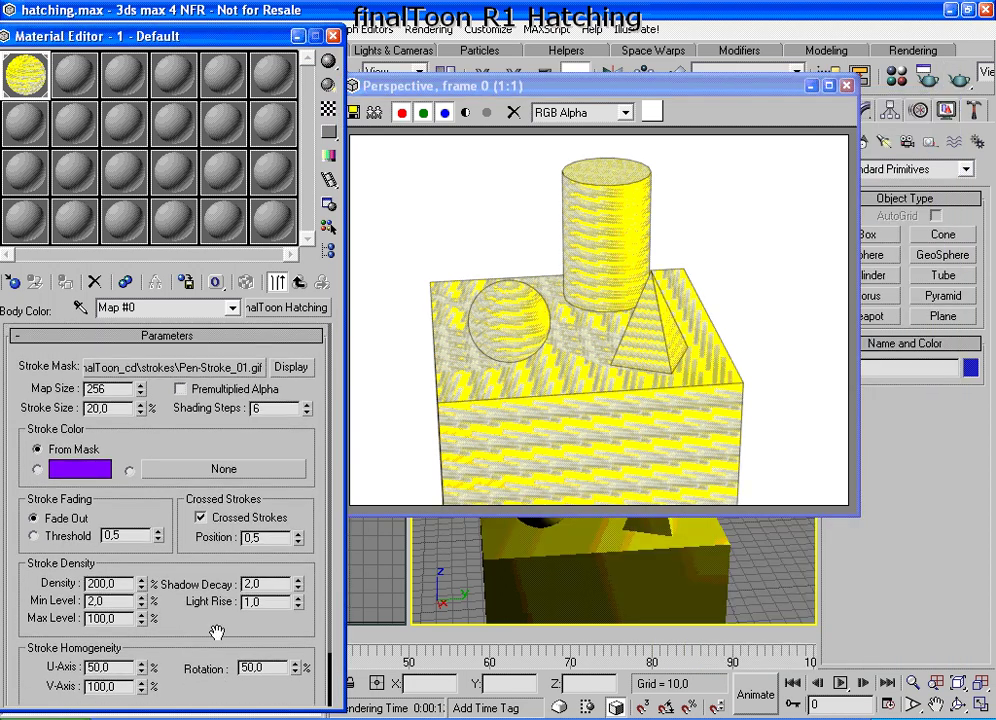
click(189, 365)
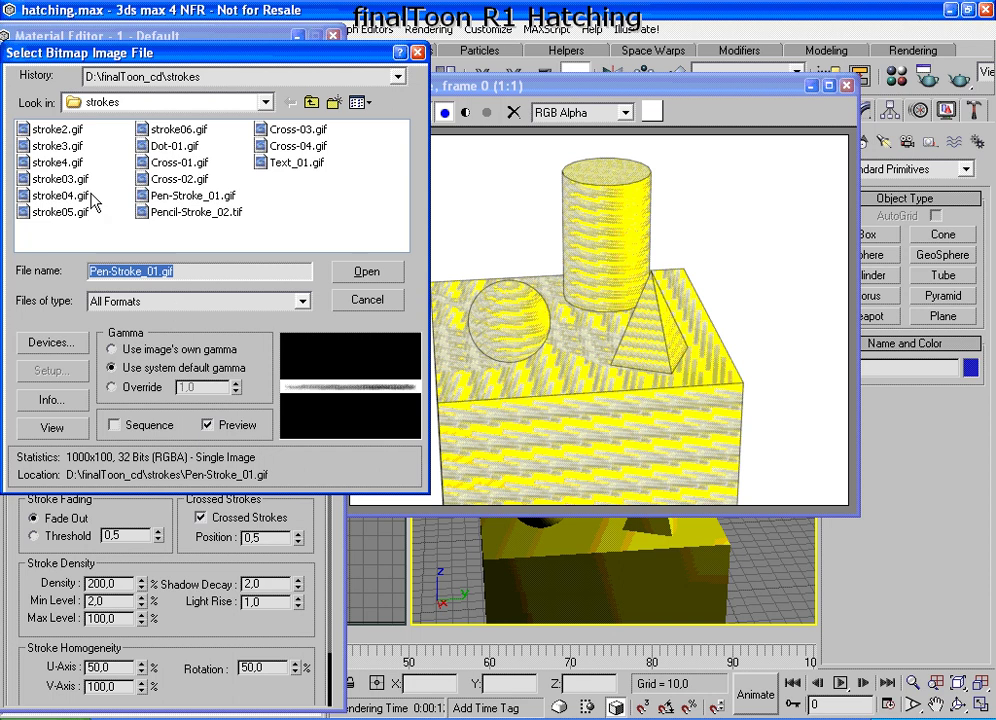
click(56, 162)
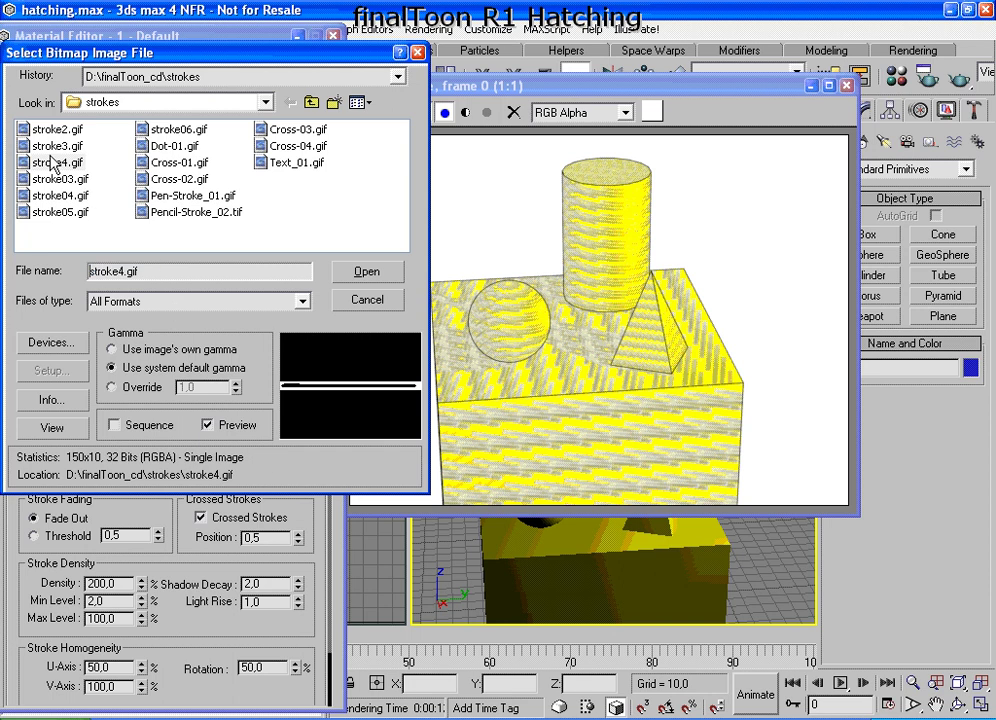
double_click(56, 162)
click(958, 81)
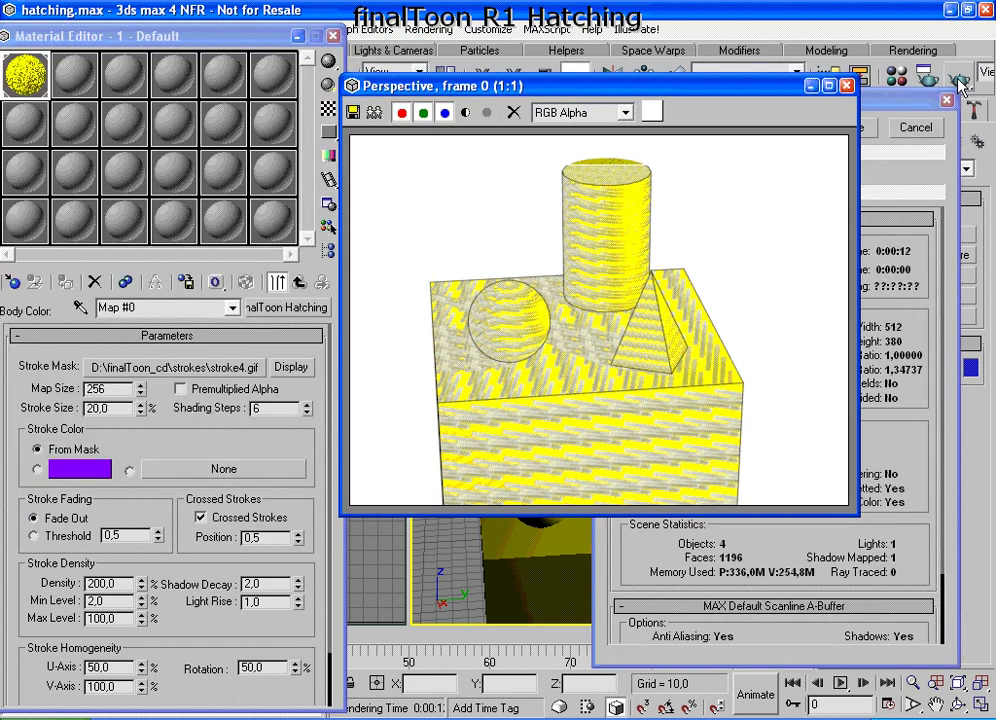